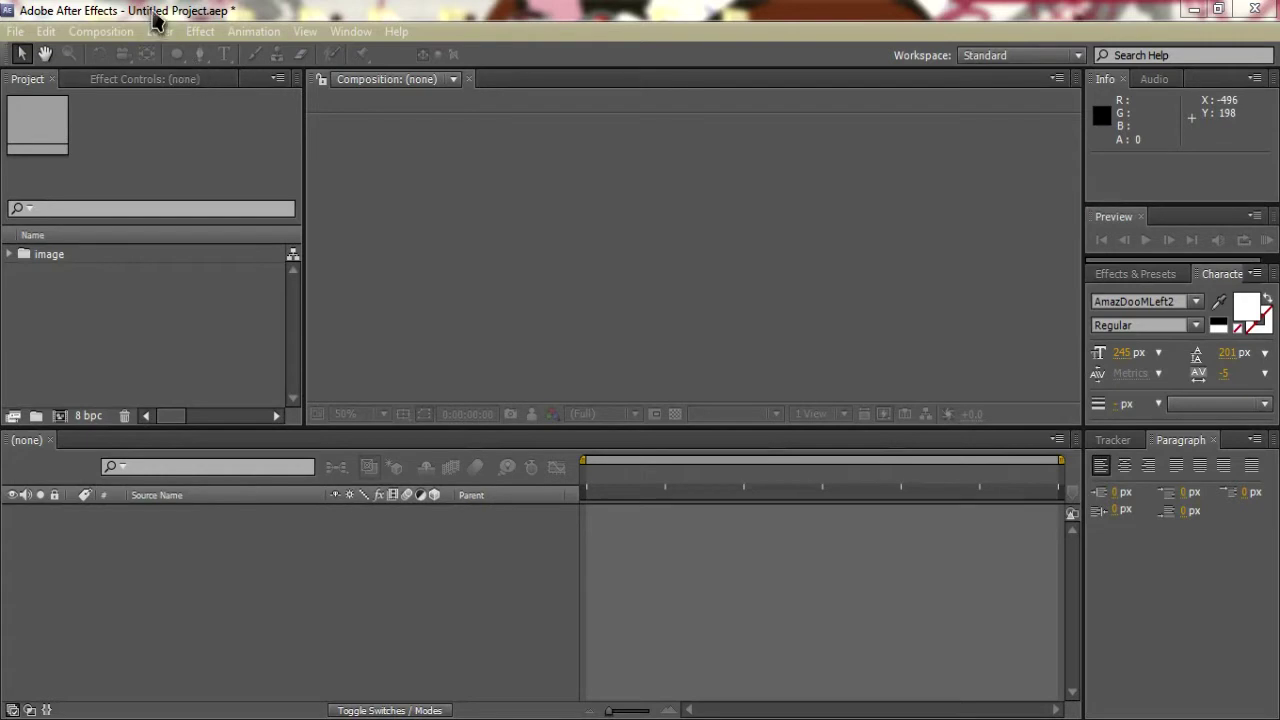
Step: Create a new 1280 x 720 composition at 29.97 fps with a duration of 6 seconds
left_click(91, 329)
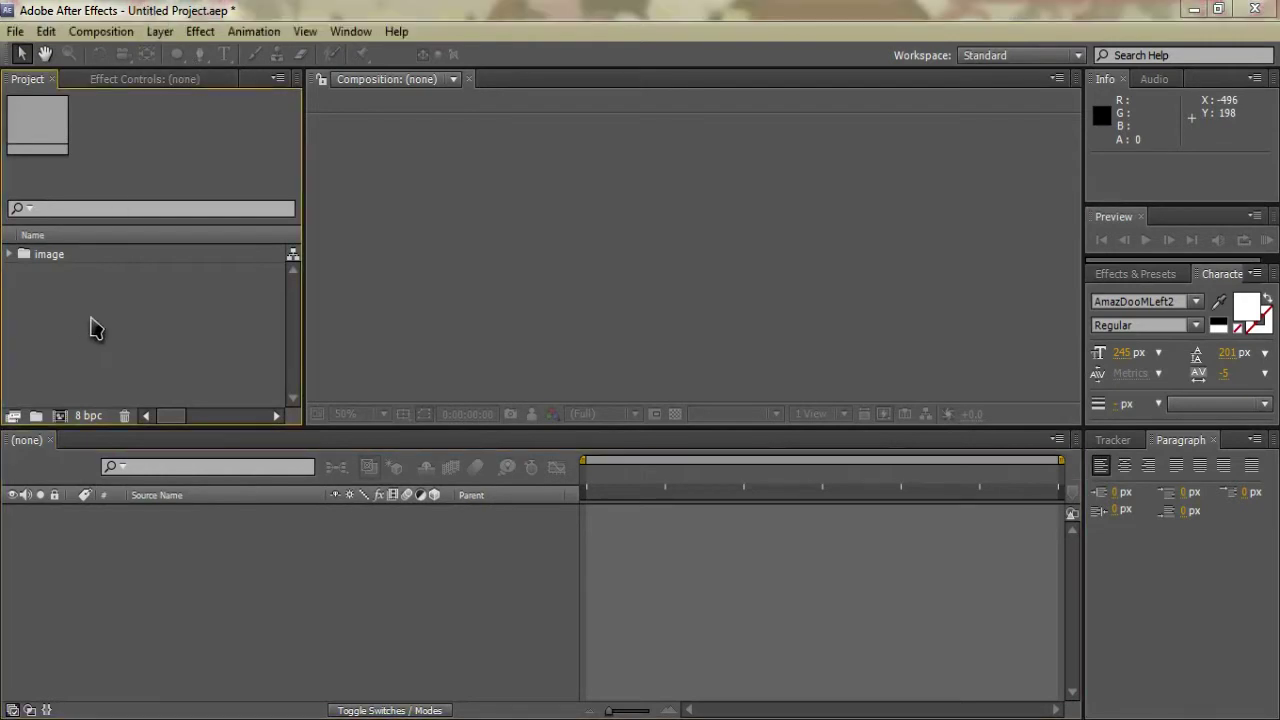
left_click(103, 31)
left_click(117, 51)
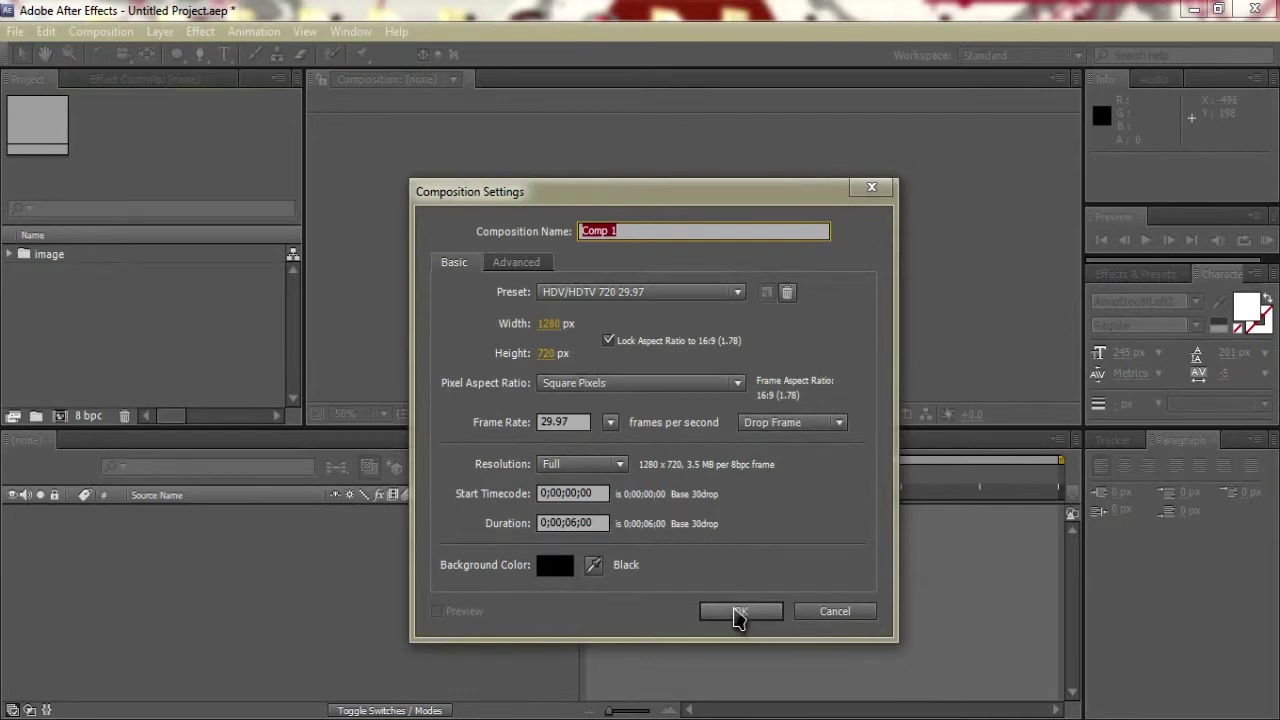
left_click(738, 613)
scroll(660, 343, "up", 2)
scroll(660, 343, "down", 2)
Step: Add a 1280 x 720 solid layer coloured black (000000) to the composition
left_click(160, 31)
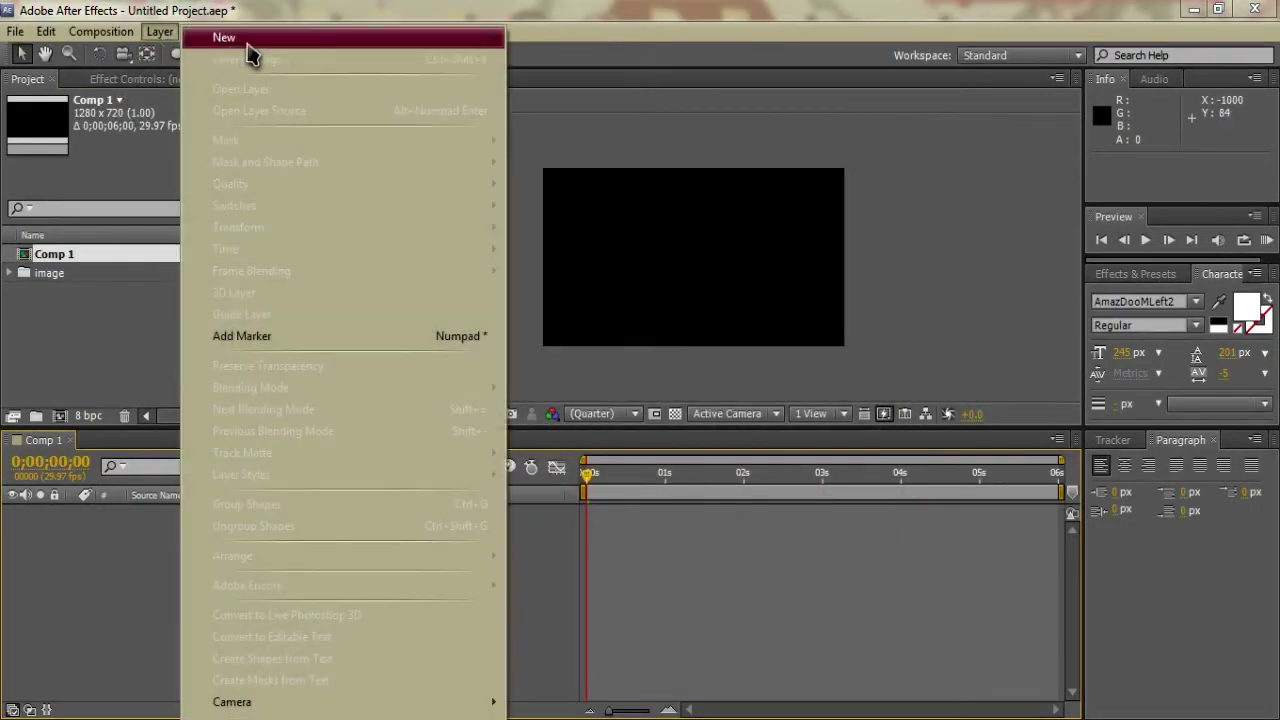
mouse_move(250, 40)
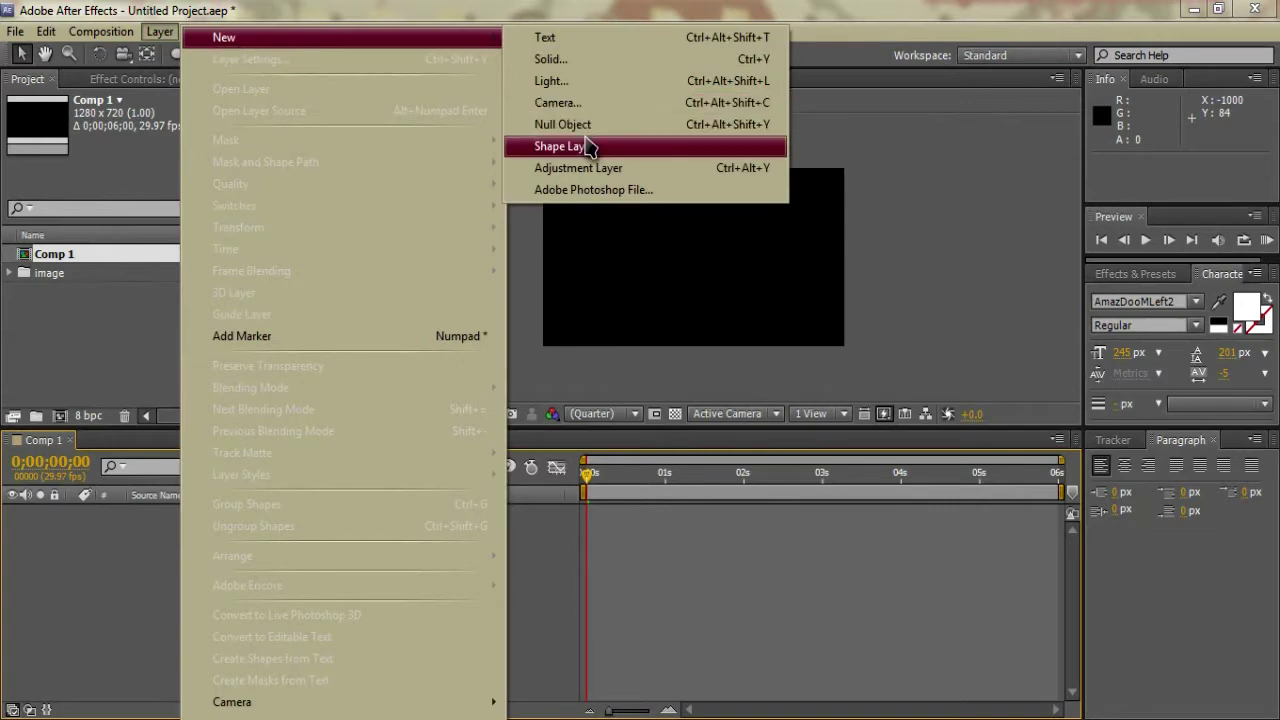
left_click(569, 68)
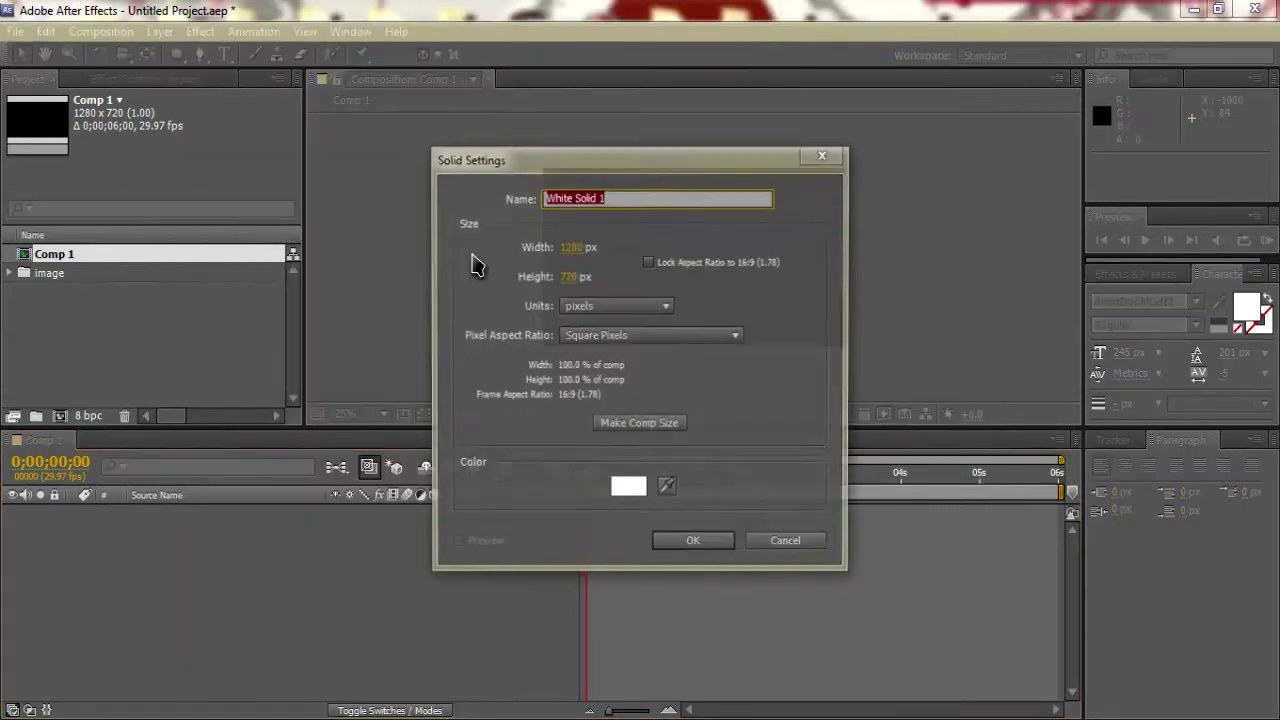
left_click(640, 485)
left_click_drag(500, 343, 351, 548)
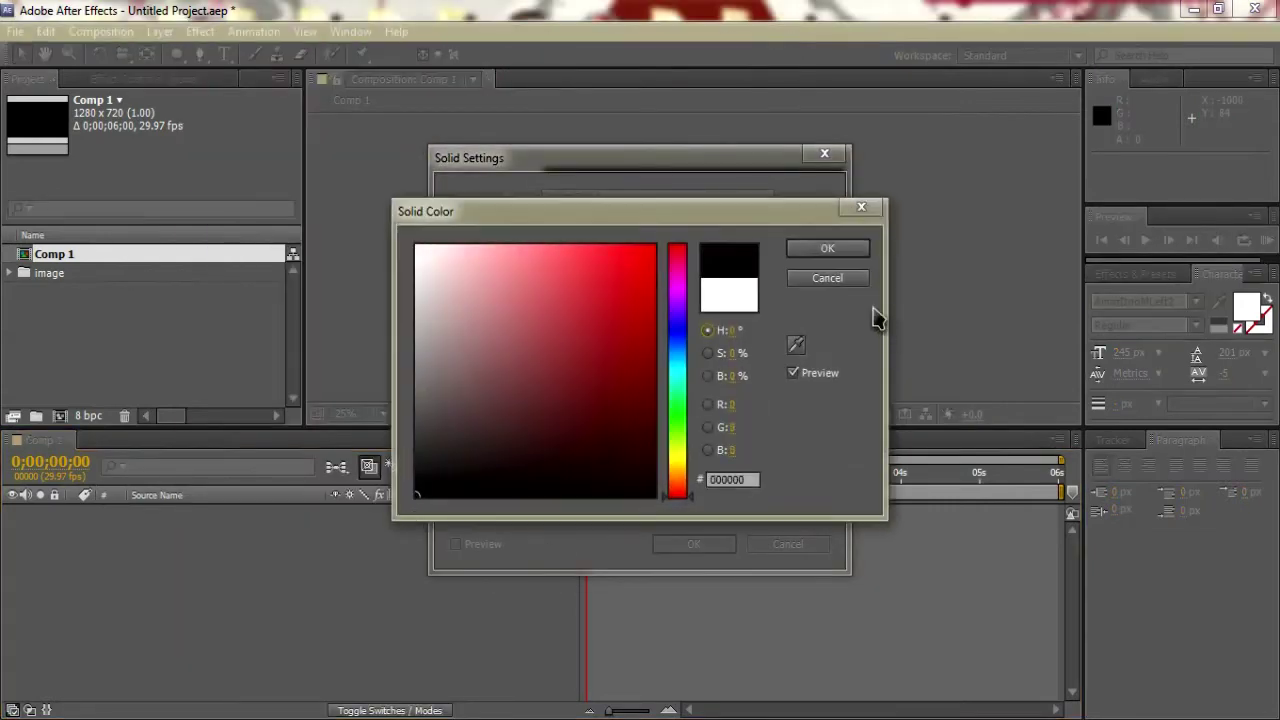
left_click(828, 249)
left_click(690, 544)
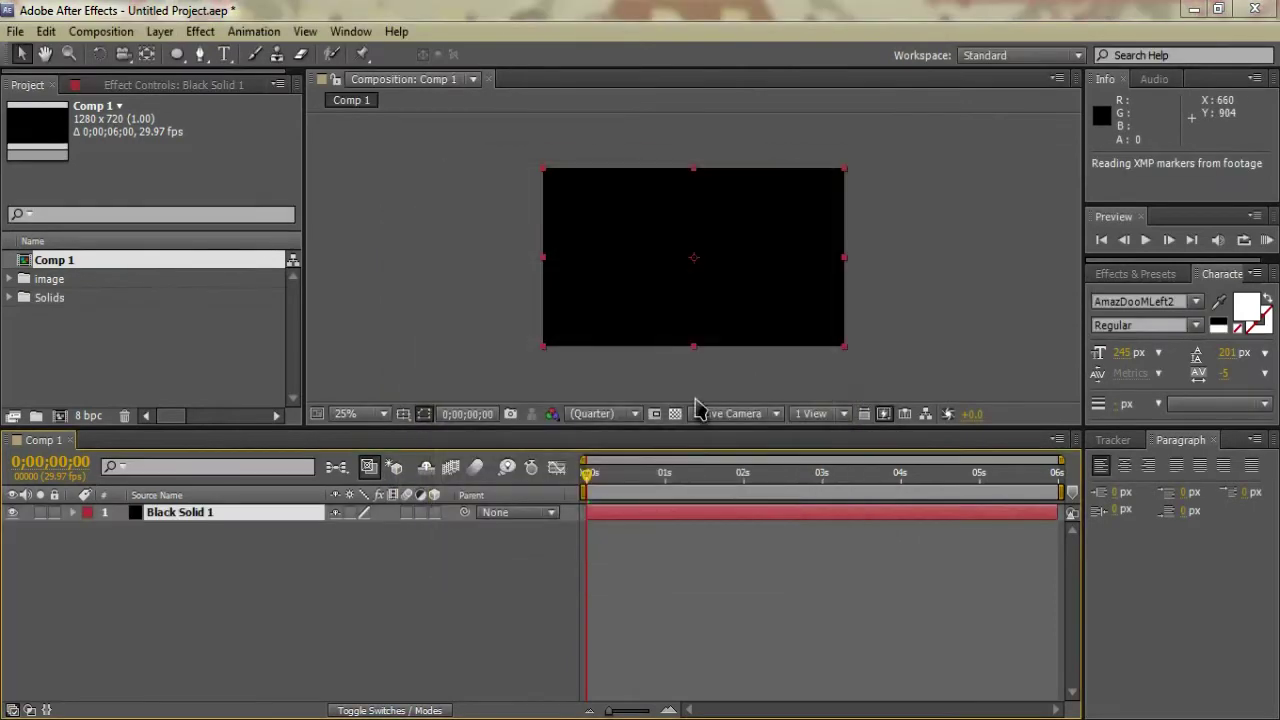
Step: Scale the black solid up proportionally to about 311%, well beyond the composition frame
scroll(809, 346, "down", 1)
left_click_drag(770, 304, 988, 420)
scroll(914, 328, "down", 1)
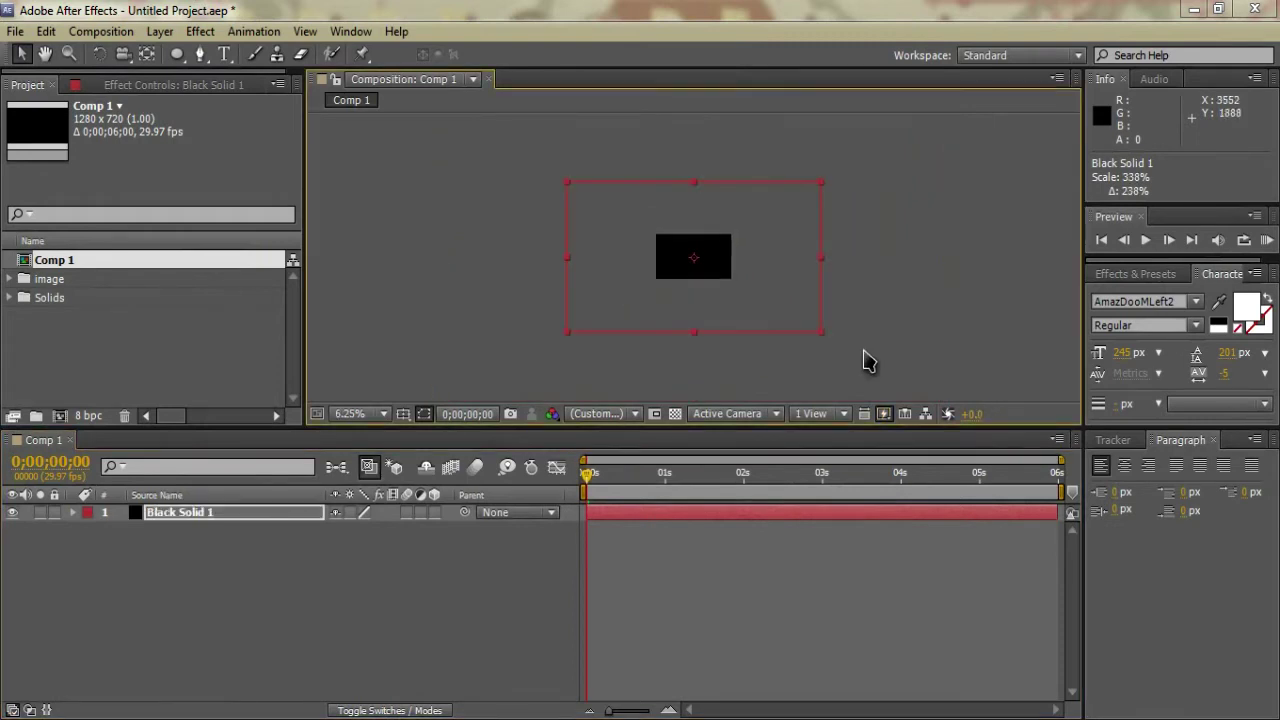
left_click_drag(822, 336, 812, 336)
scroll(800, 331, "up", 1)
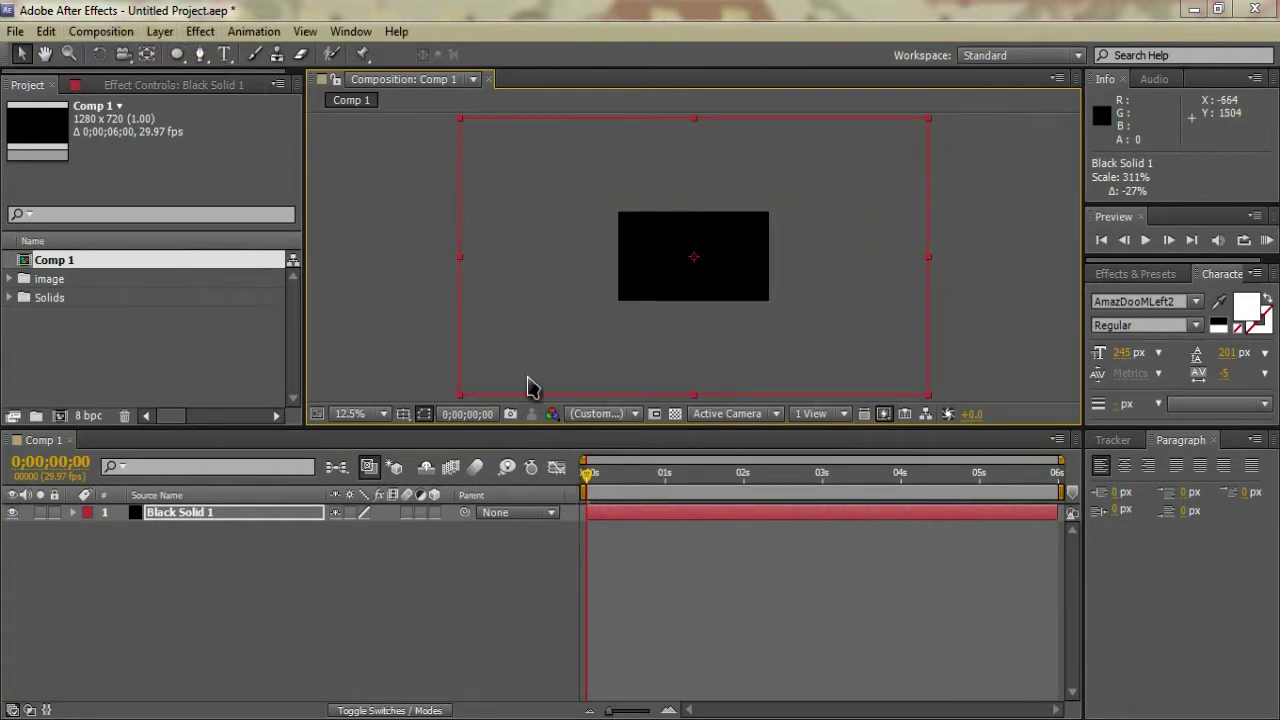
Step: Add a second solid layer above the black one, coloured blue (0018FF)
left_click(160, 31)
mouse_move(308, 48)
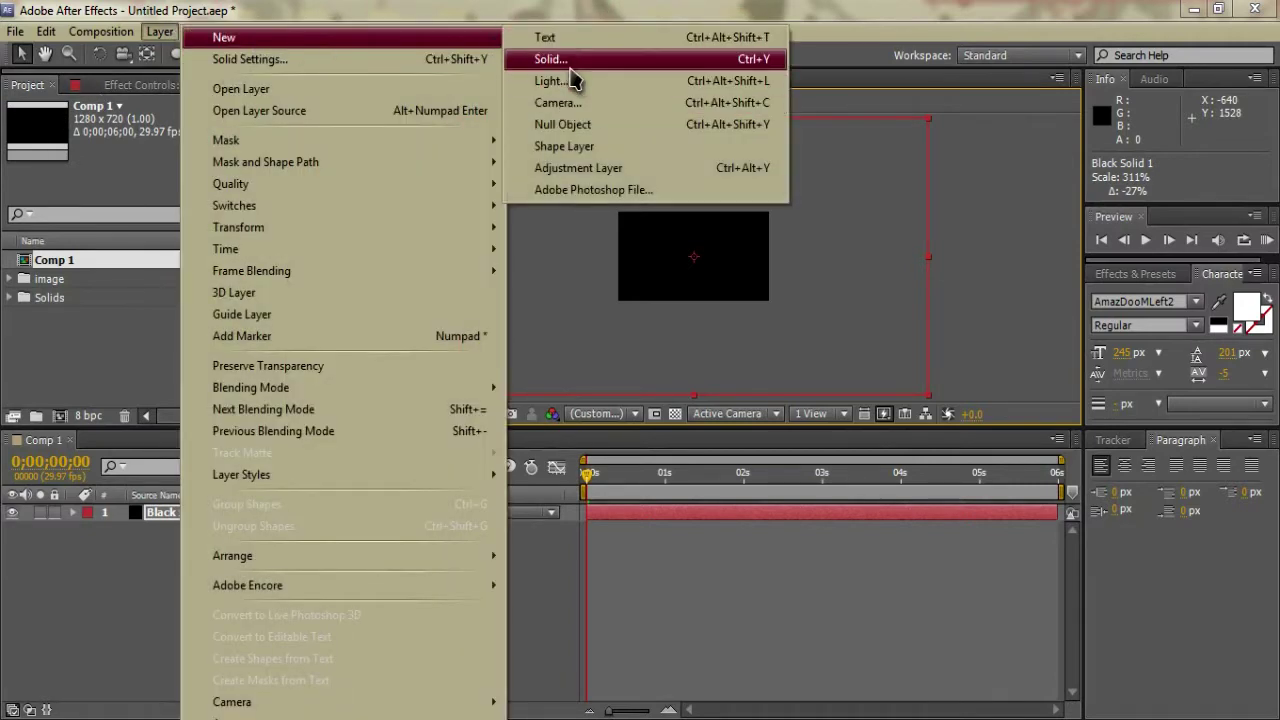
left_click(552, 59)
left_click(612, 474)
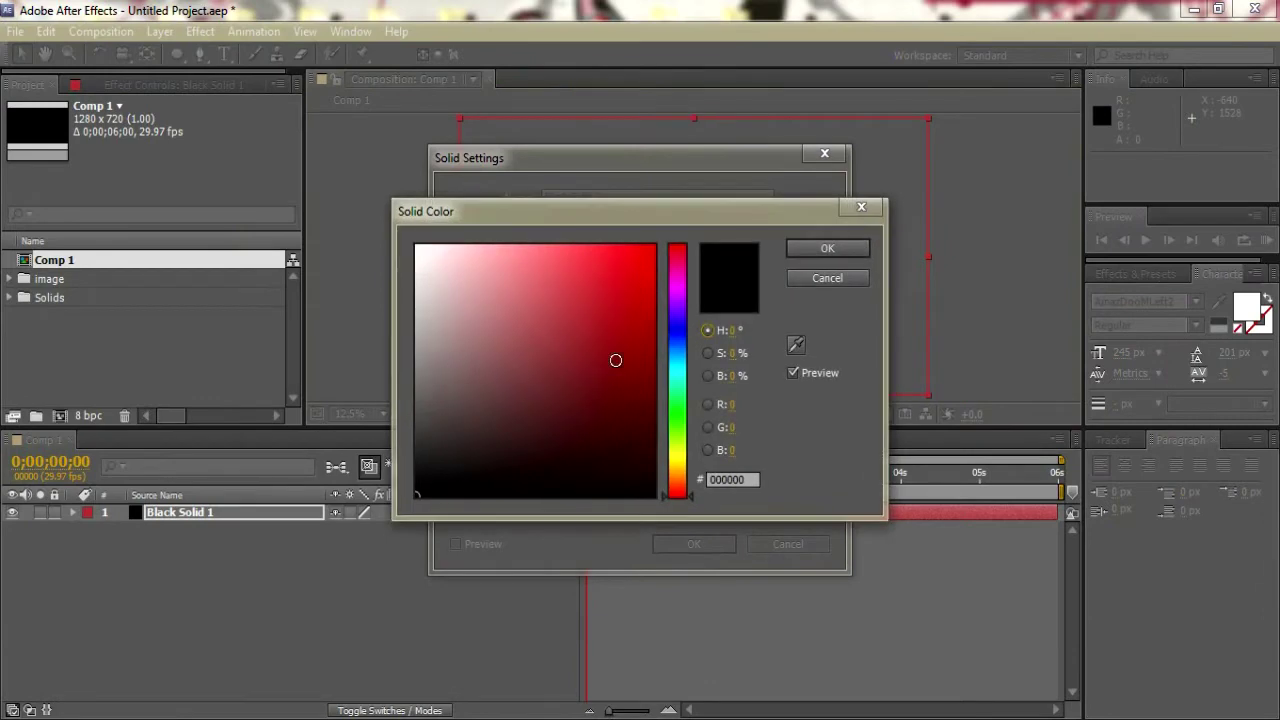
left_click(682, 332)
left_click(652, 246)
left_click(825, 250)
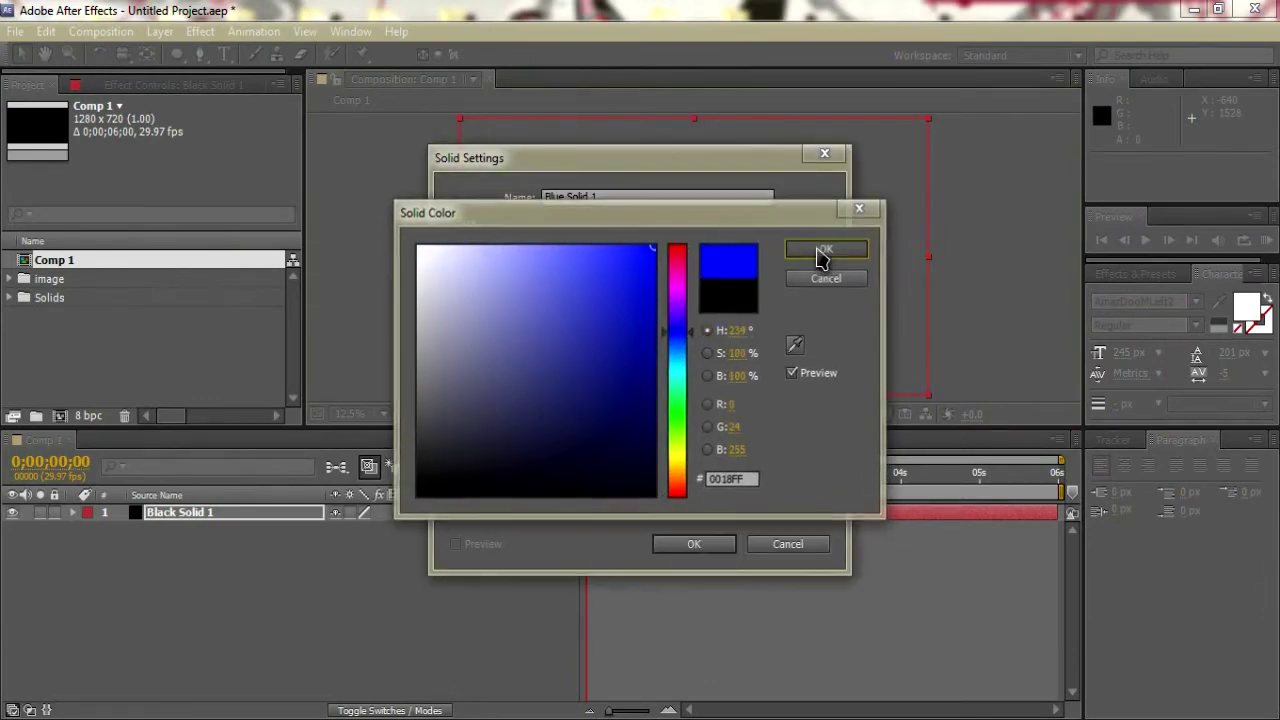
left_click(708, 543)
Step: Scale the blue solid up to about 304% and draw a large elliptical mask covering most of it
left_click_drag(812, 341, 928, 398)
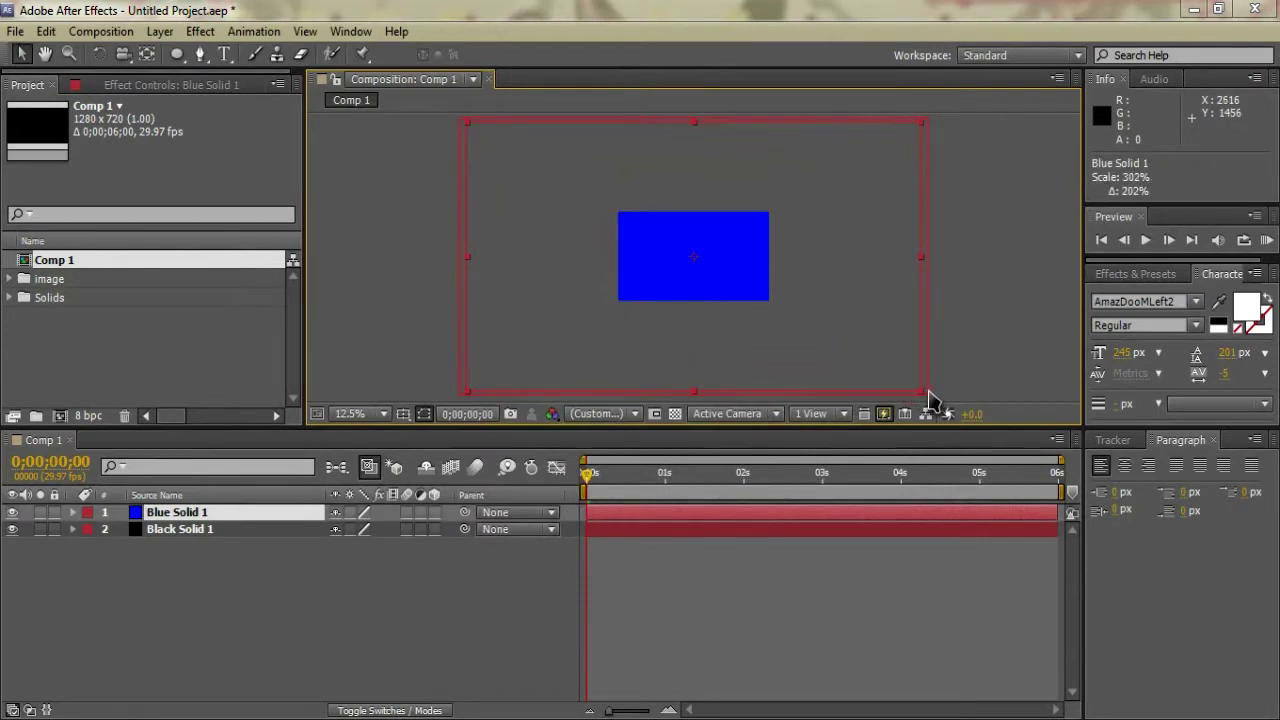
key("Return")
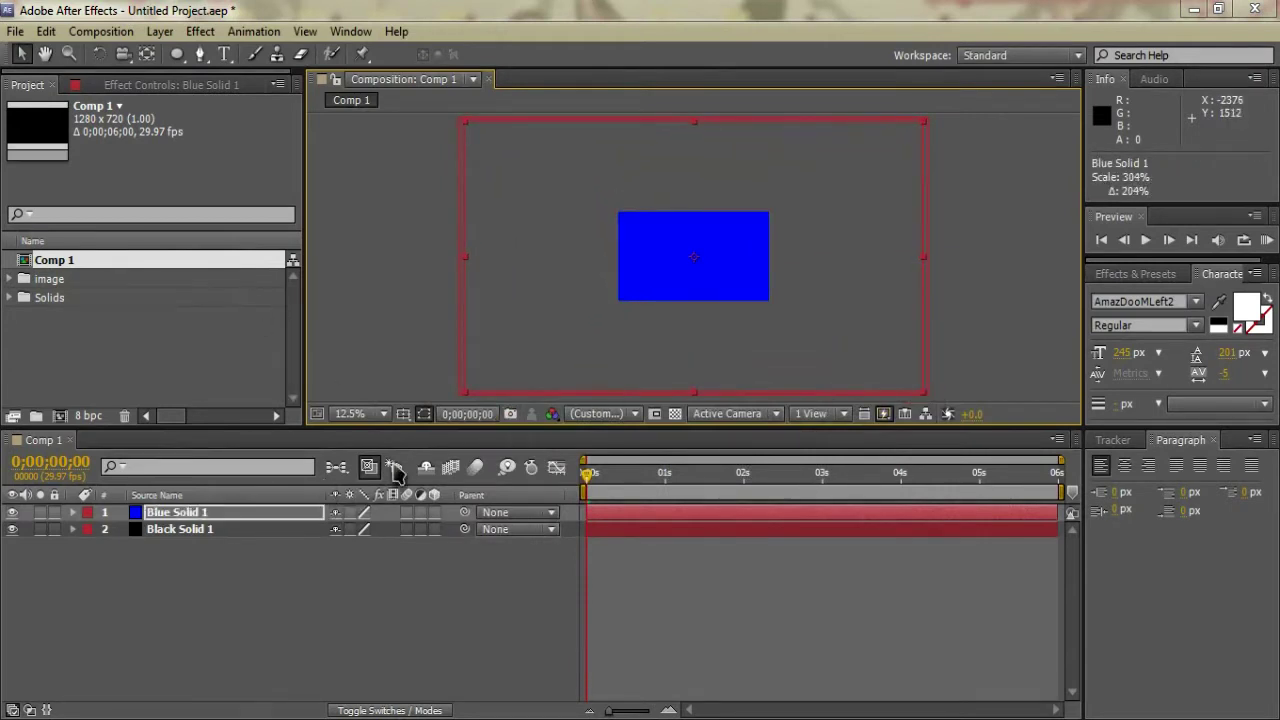
left_click(177, 54)
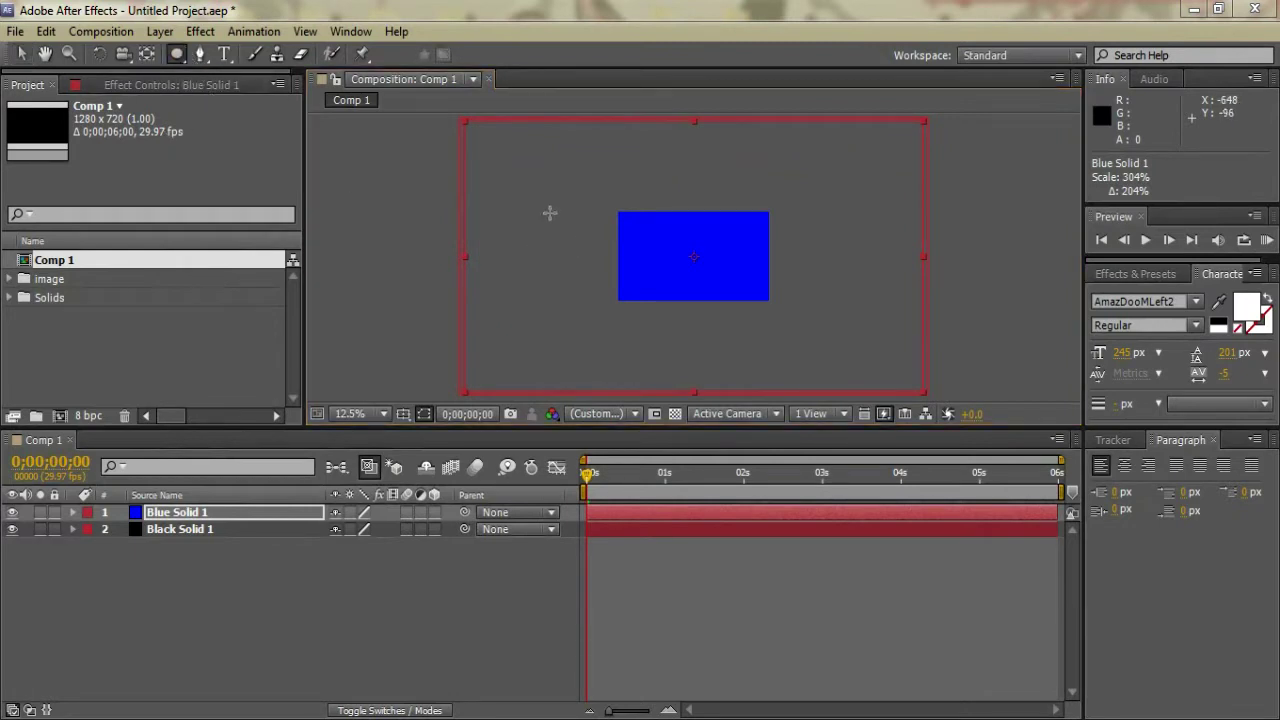
left_click_drag(474, 129, 893, 371)
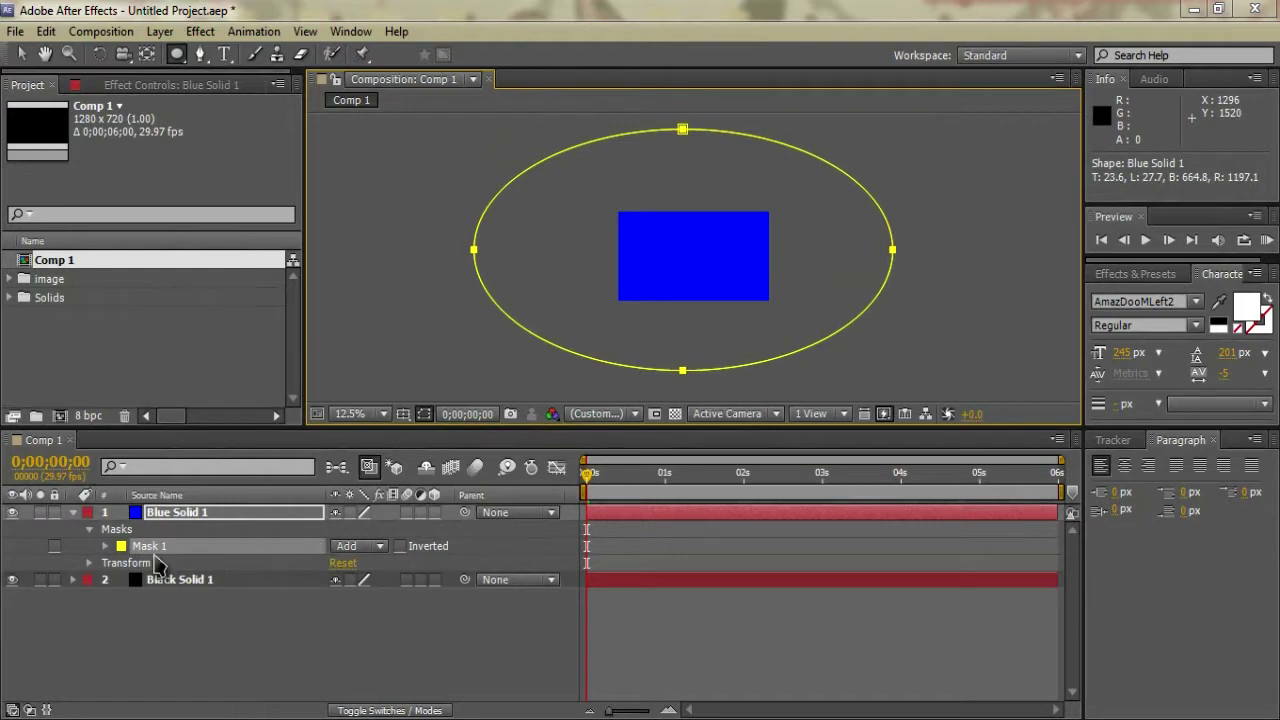
Step: Set the blue solid's mask feather to about 876 pixels and its mask expansion to about -47 pixels
left_click(107, 555)
left_click(107, 546)
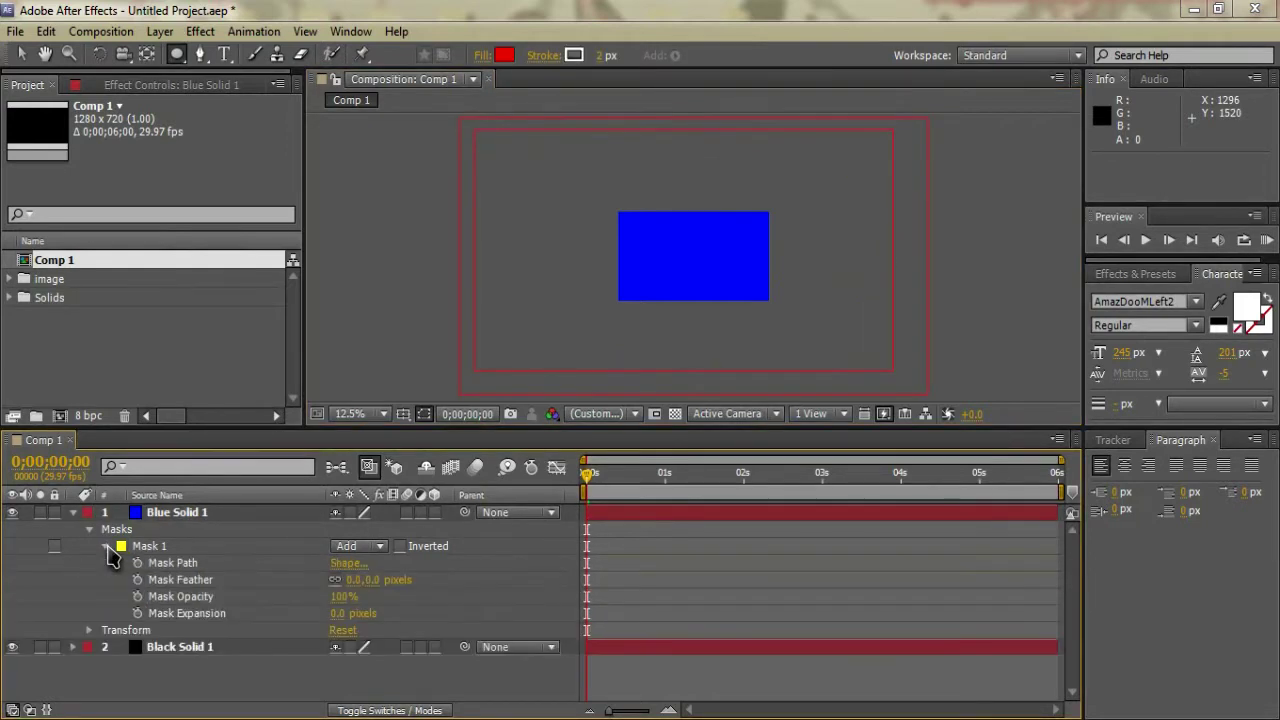
left_click(355, 582)
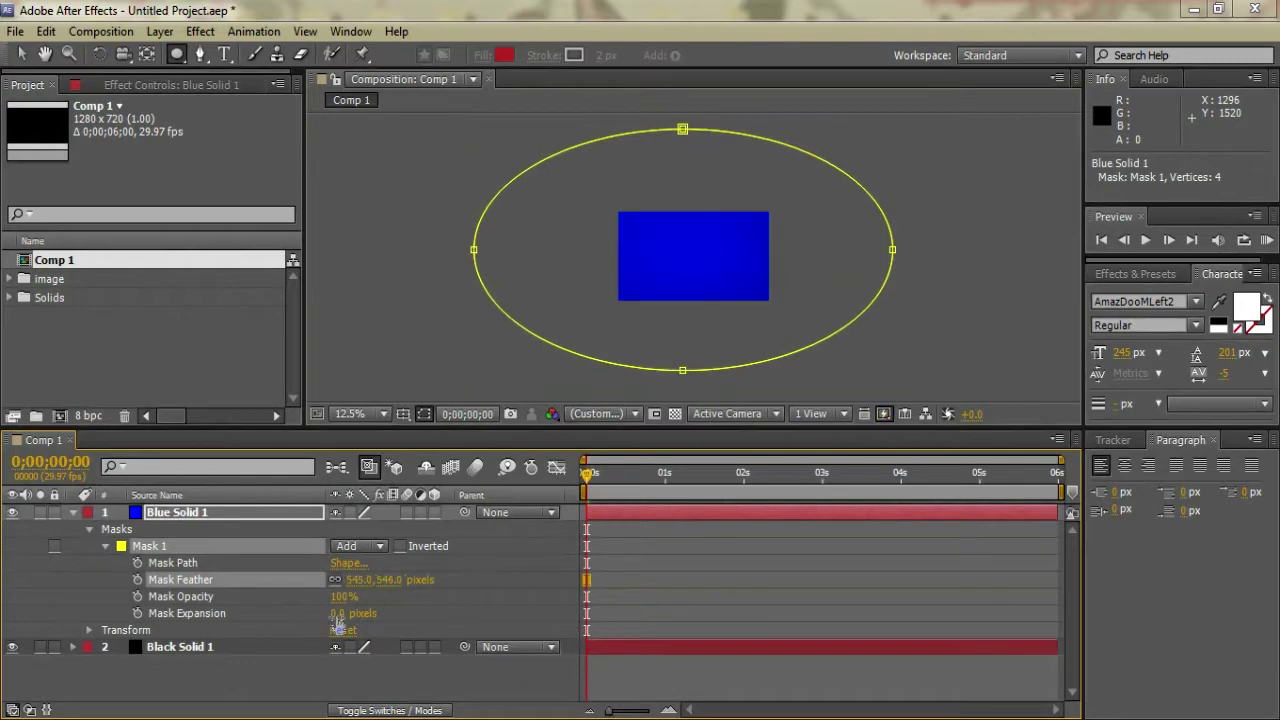
left_click_drag(340, 613, 586, 597)
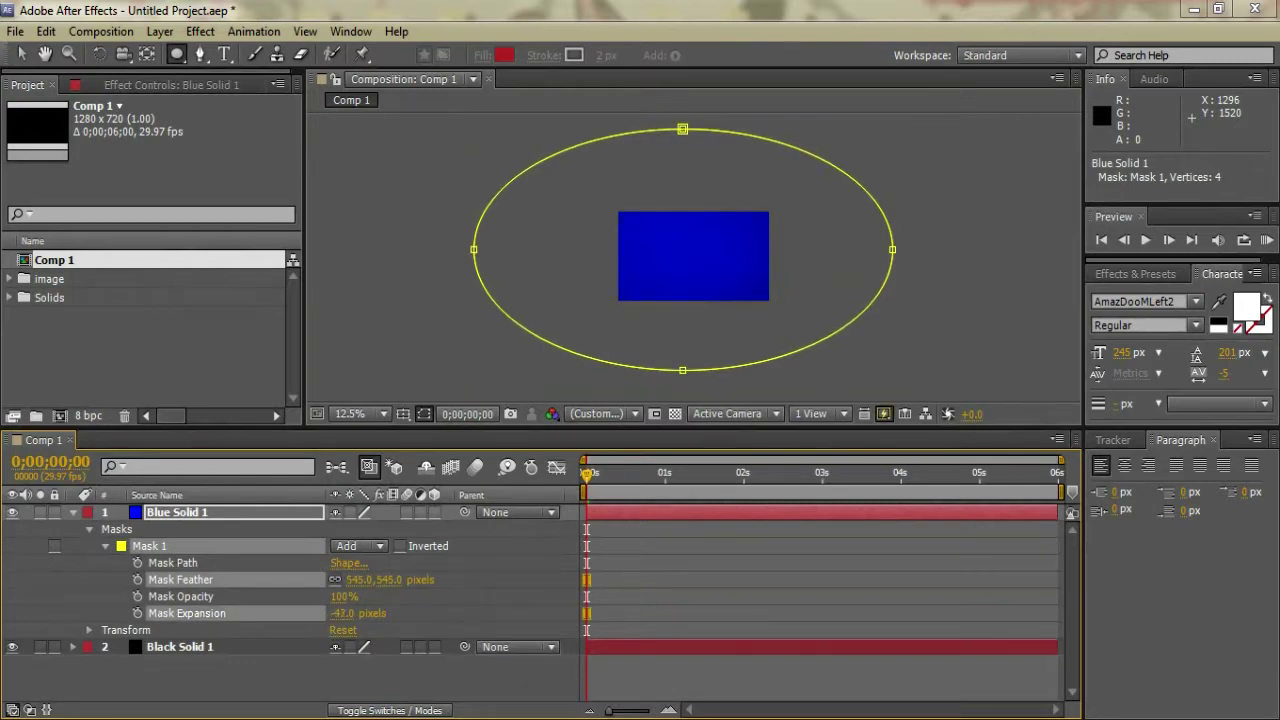
key("period")
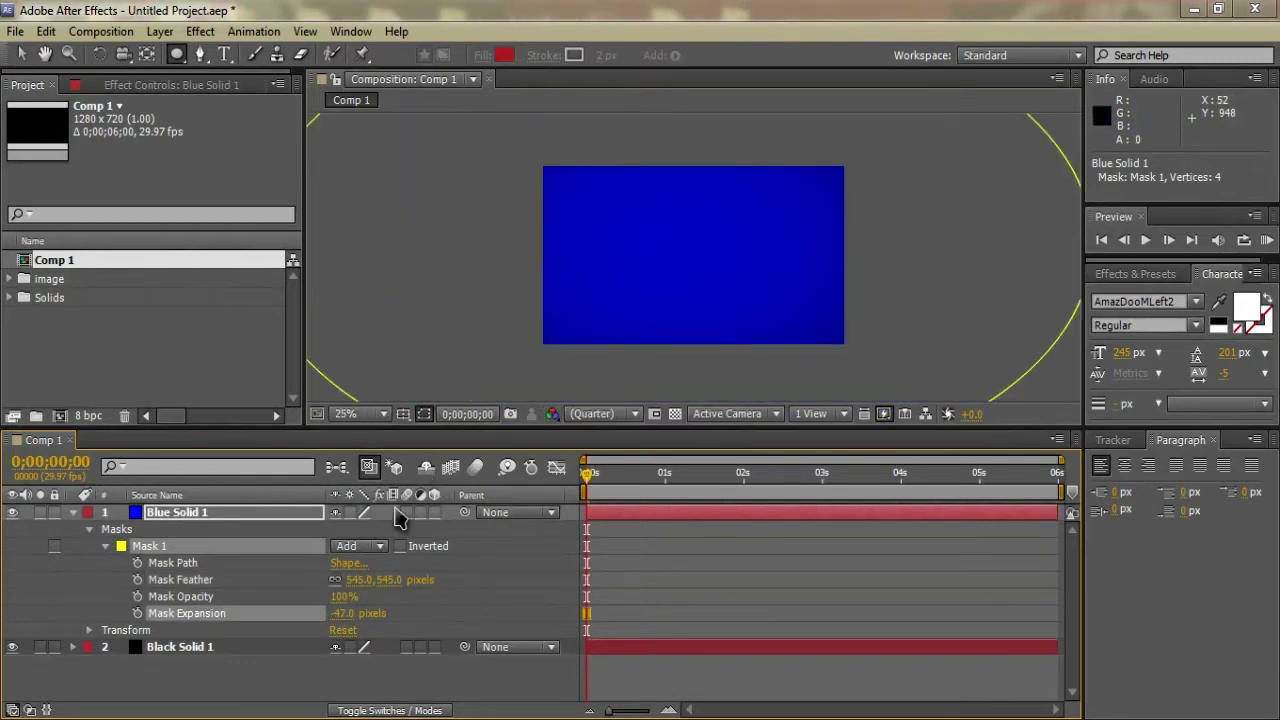
left_click_drag(371, 582, 466, 574)
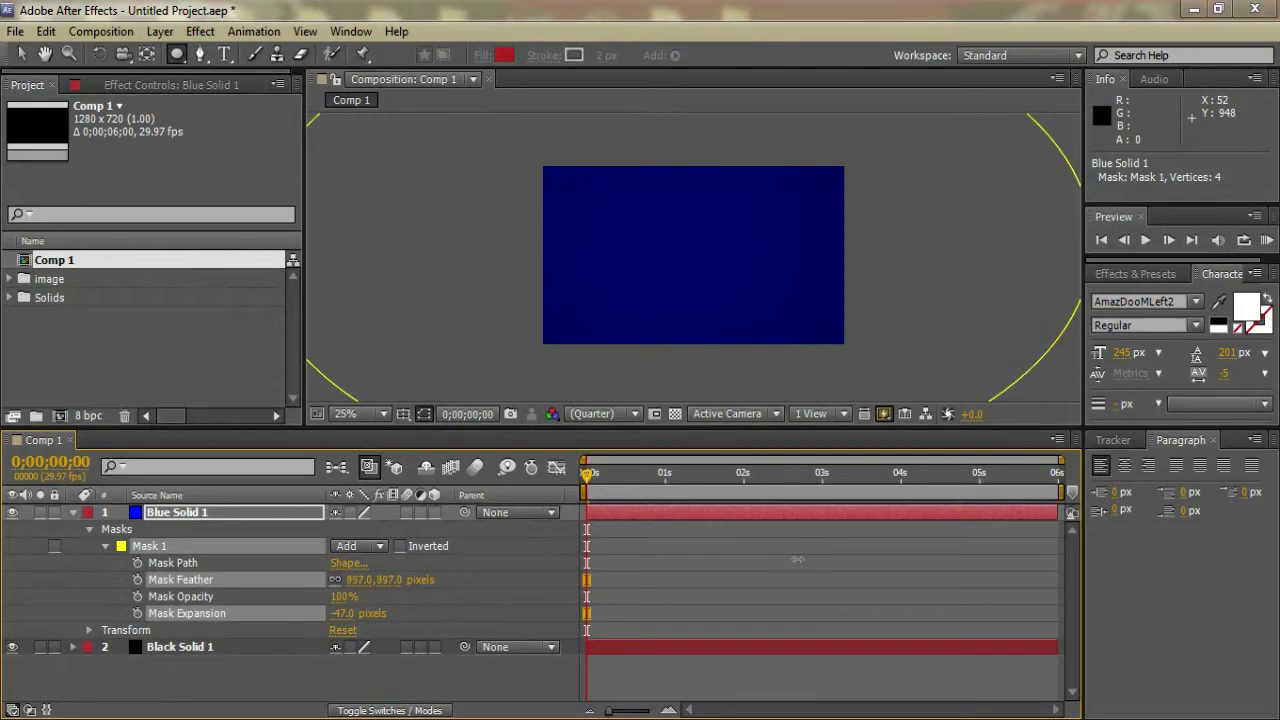
key("comma")
key("period")
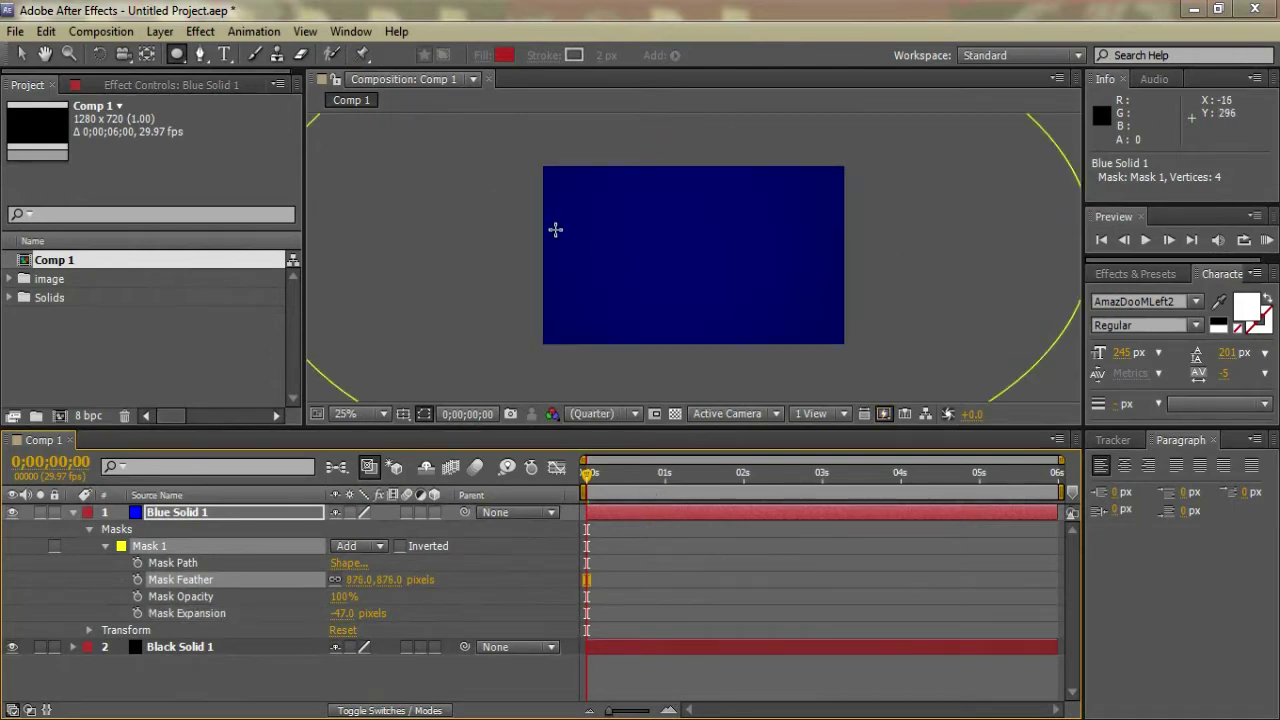
left_click(73, 512)
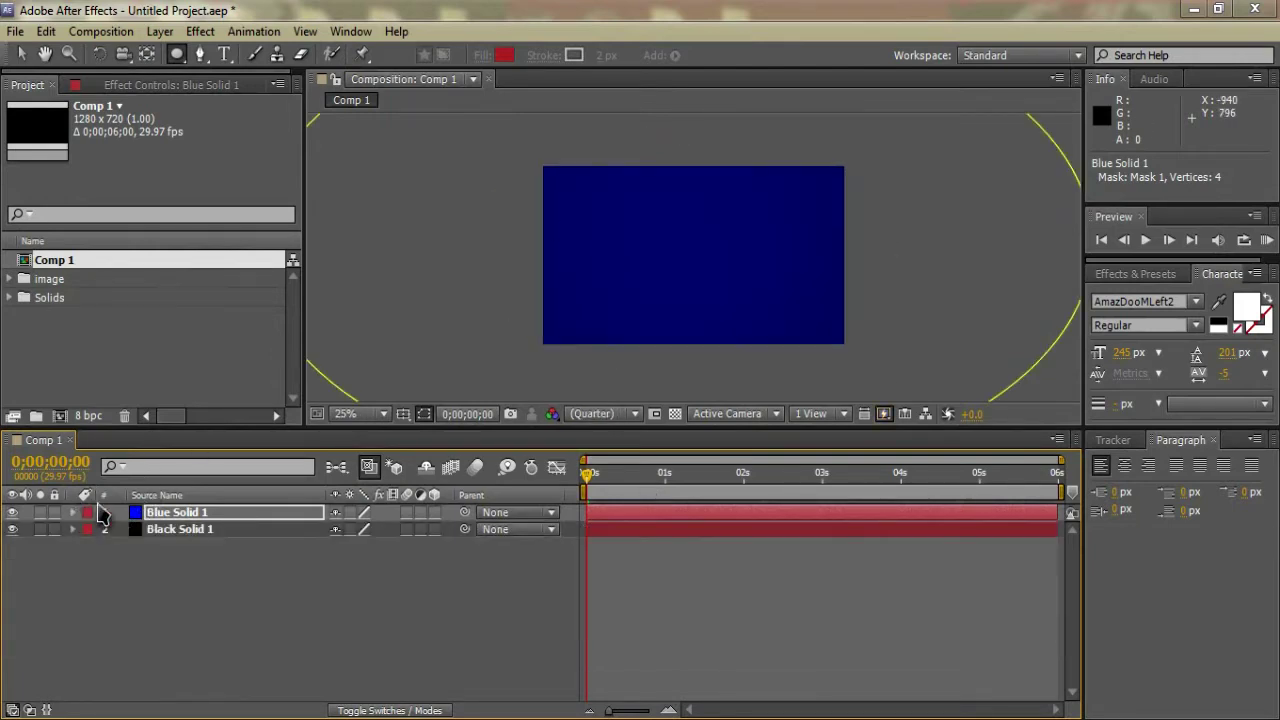
Step: Create another 1280 x 720, 29.97 fps, 6-second composition and rename it "line"
left_click(160, 31)
left_click(160, 31)
left_click(100, 31)
left_click(140, 52)
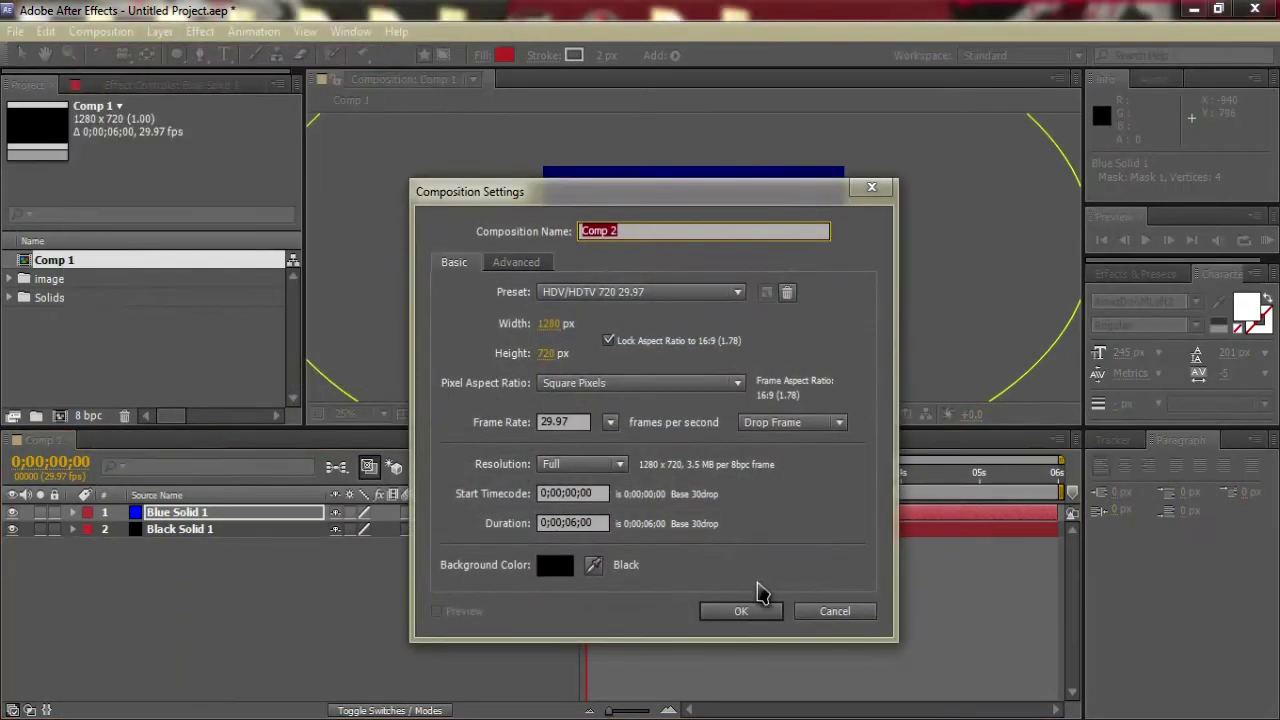
left_click(737, 607)
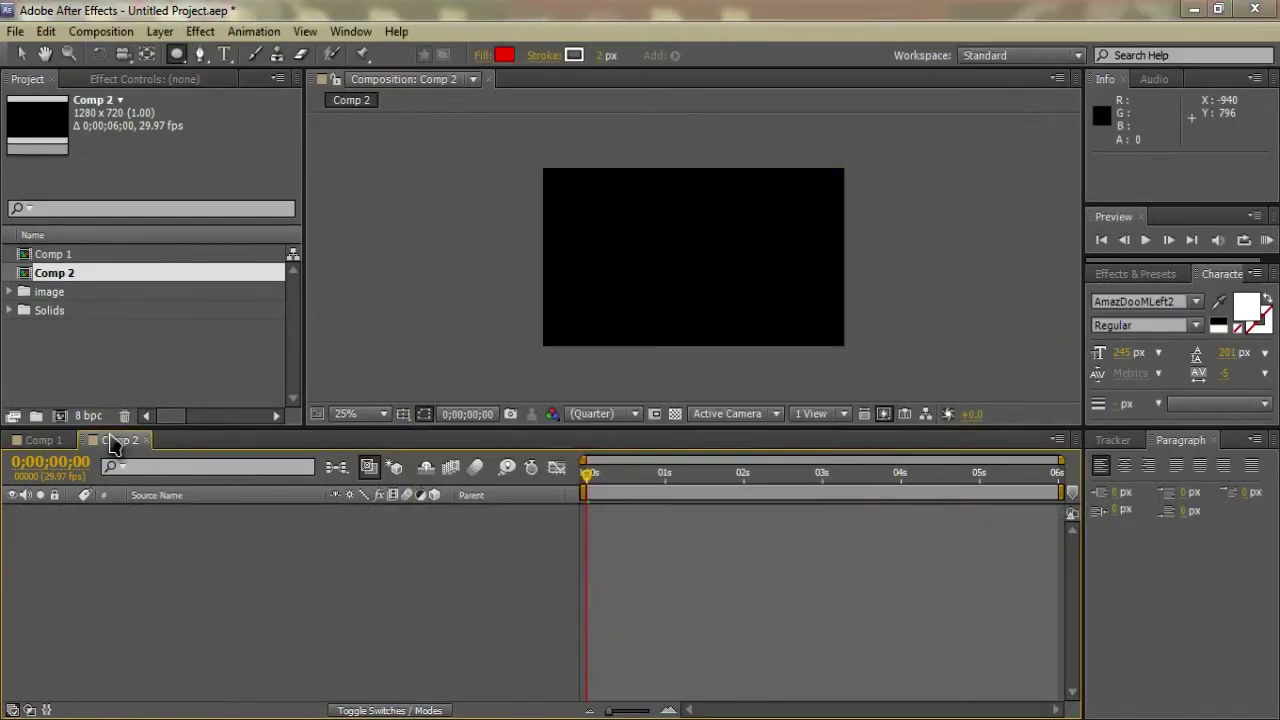
right_click(52, 276)
left_click(102, 485)
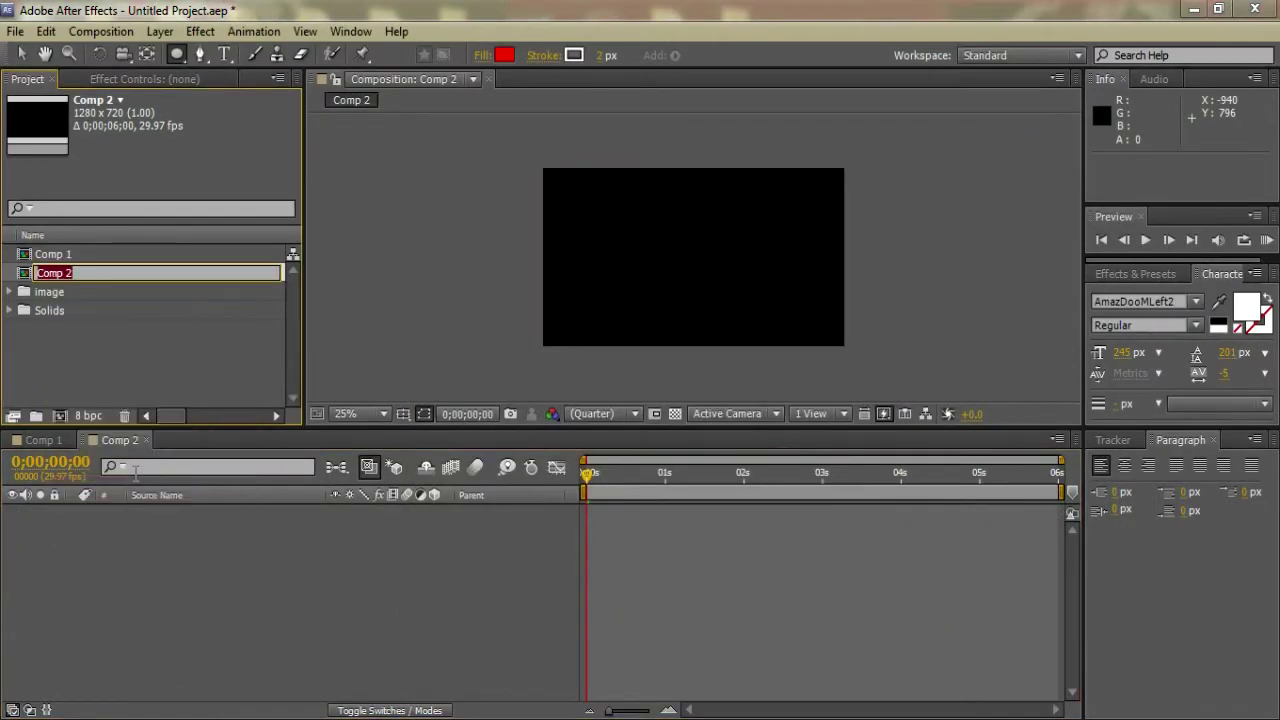
key("Return")
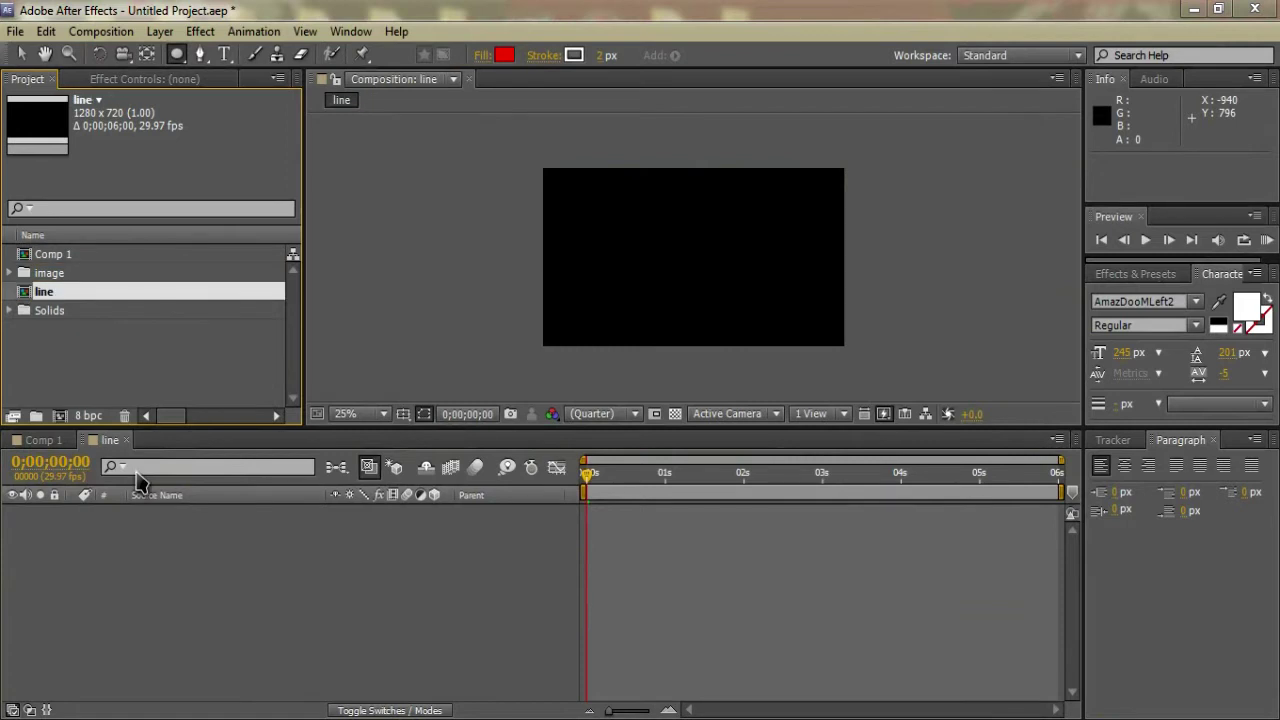
Step: Add a 1280 x 720 solid layer coloured white (FFFFFF) to the line composition
left_click(160, 31)
left_click(400, 10)
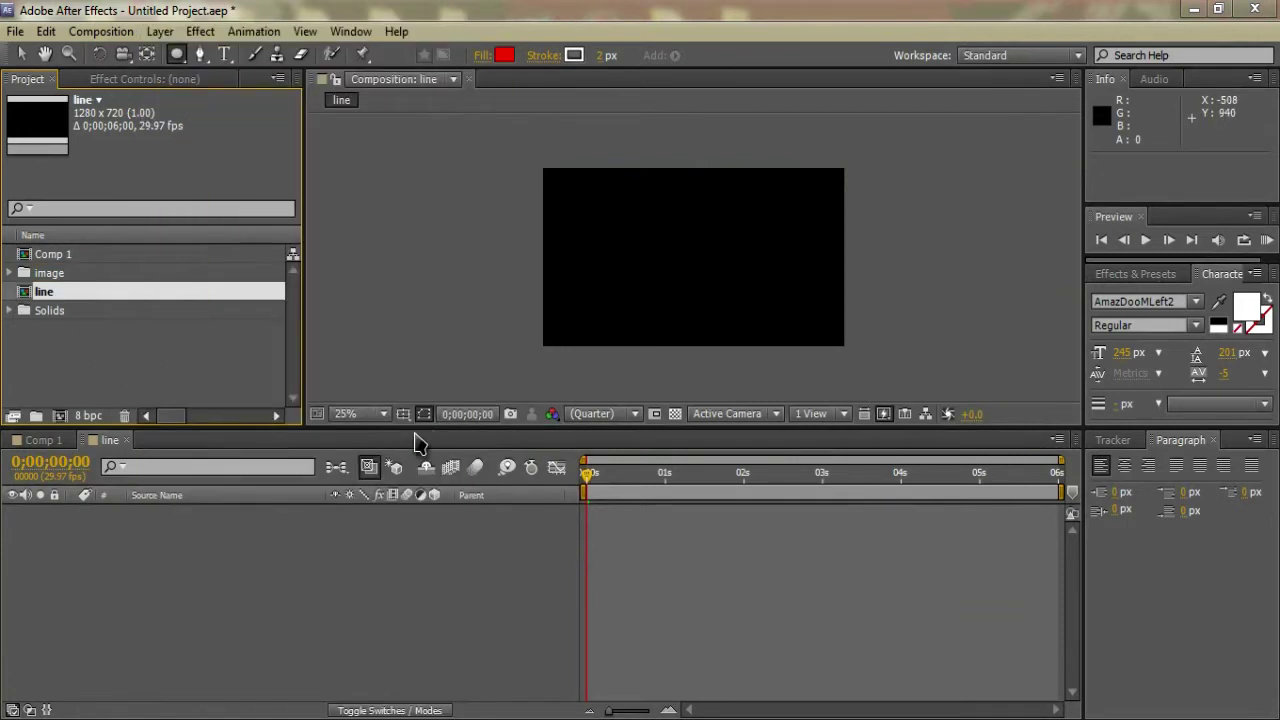
left_click(105, 452)
left_click(160, 31)
mouse_move(286, 38)
left_click(550, 59)
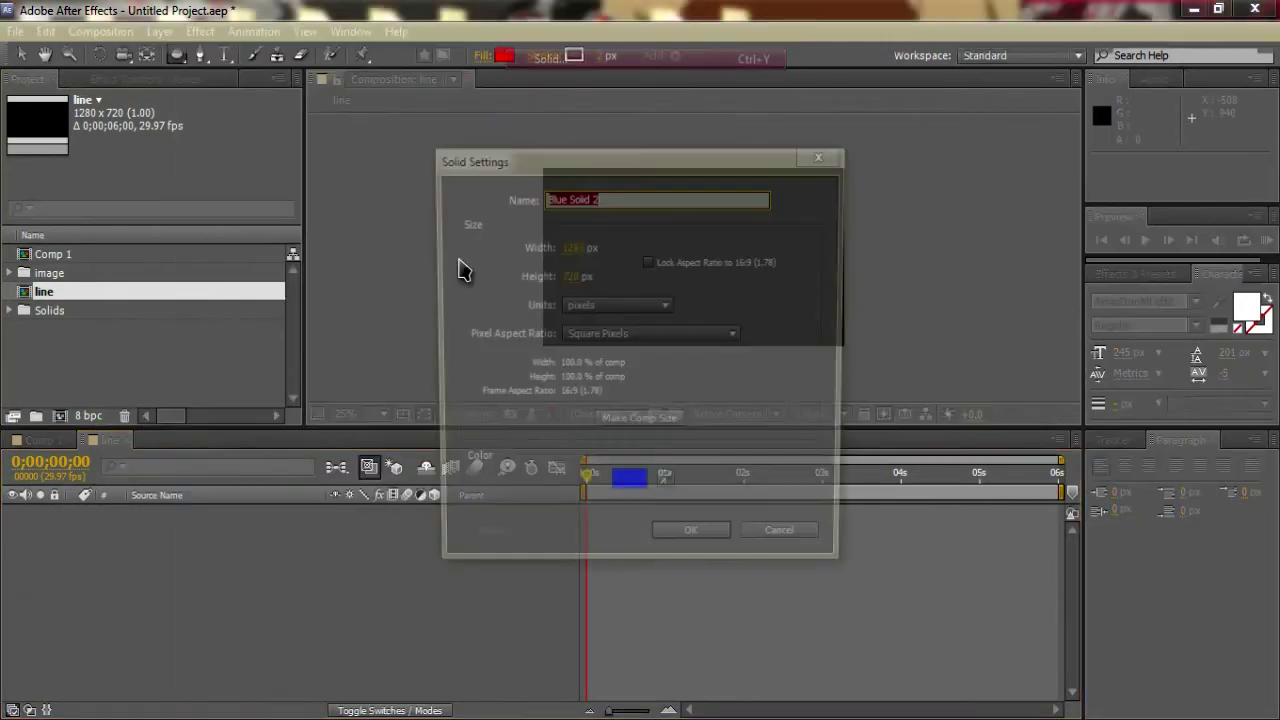
left_click(635, 491)
left_click(501, 402)
left_click_drag(481, 380, 318, 147)
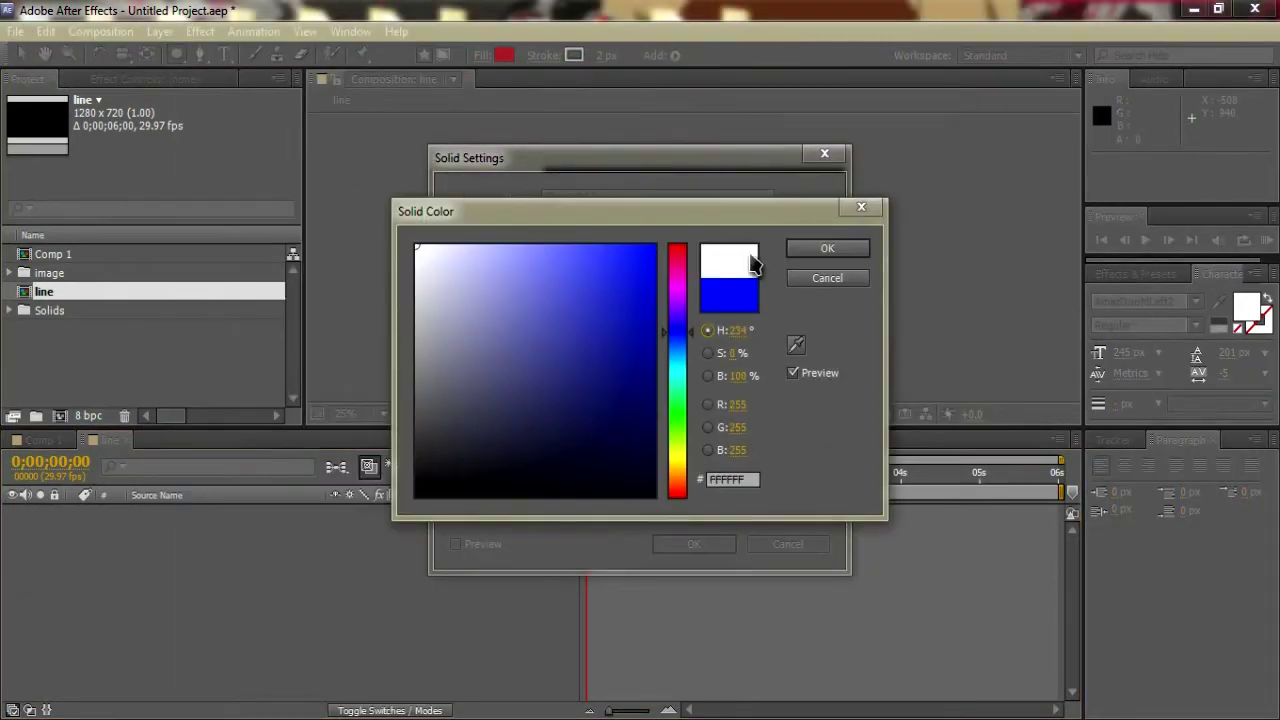
left_click(827, 248)
left_click(700, 548)
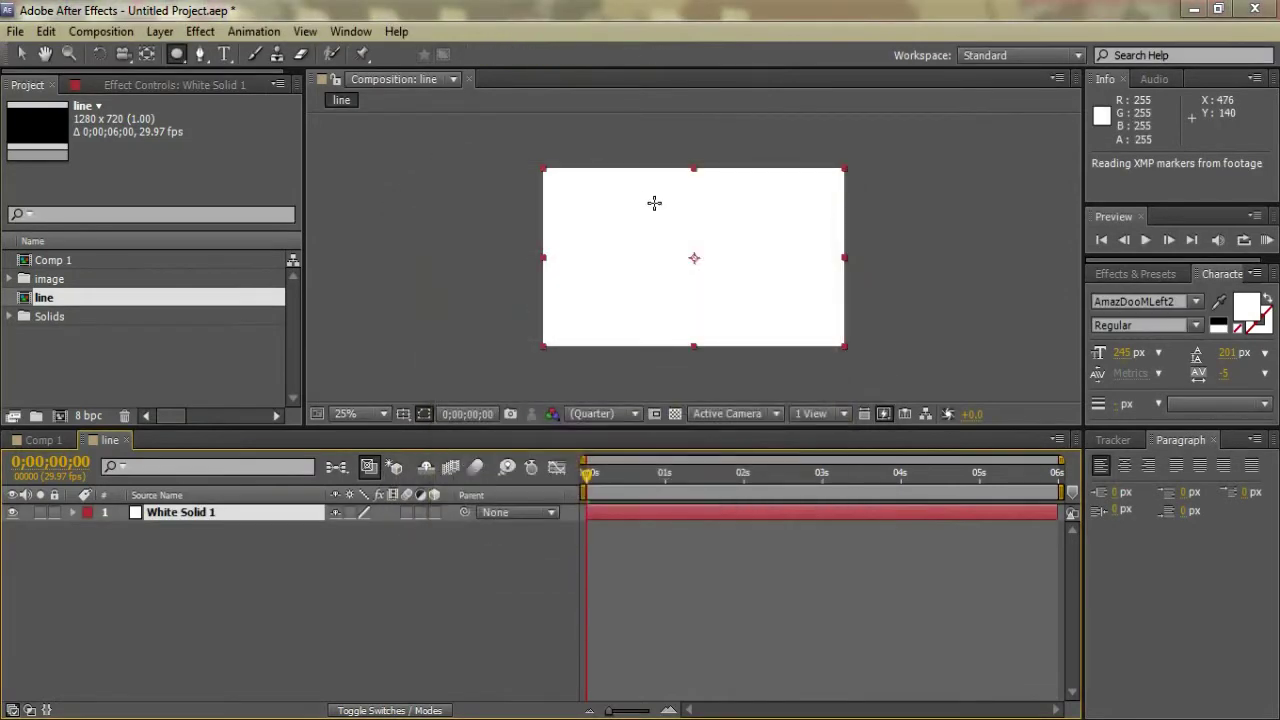
Step: Scale the white solid to about 303% width and 6% height, forming a thin horizontal bar
left_click(24, 54)
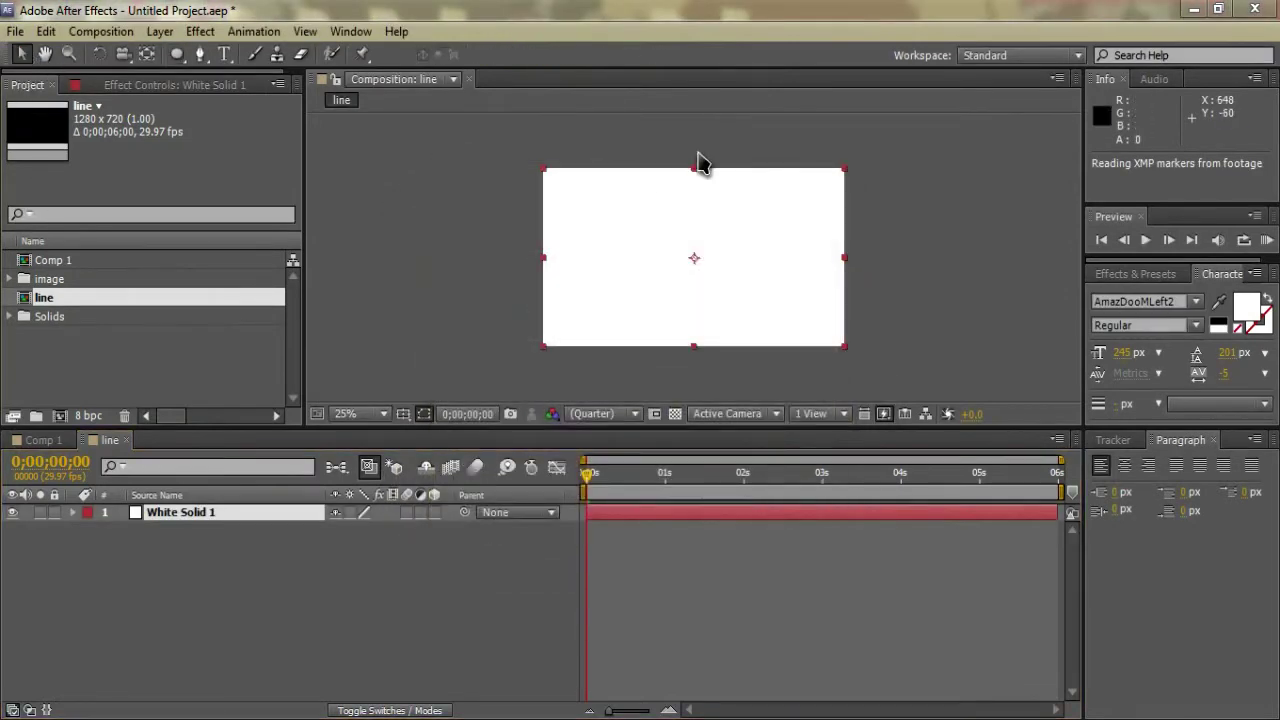
left_click_drag(692, 176, 704, 261)
key("ctrl+z")
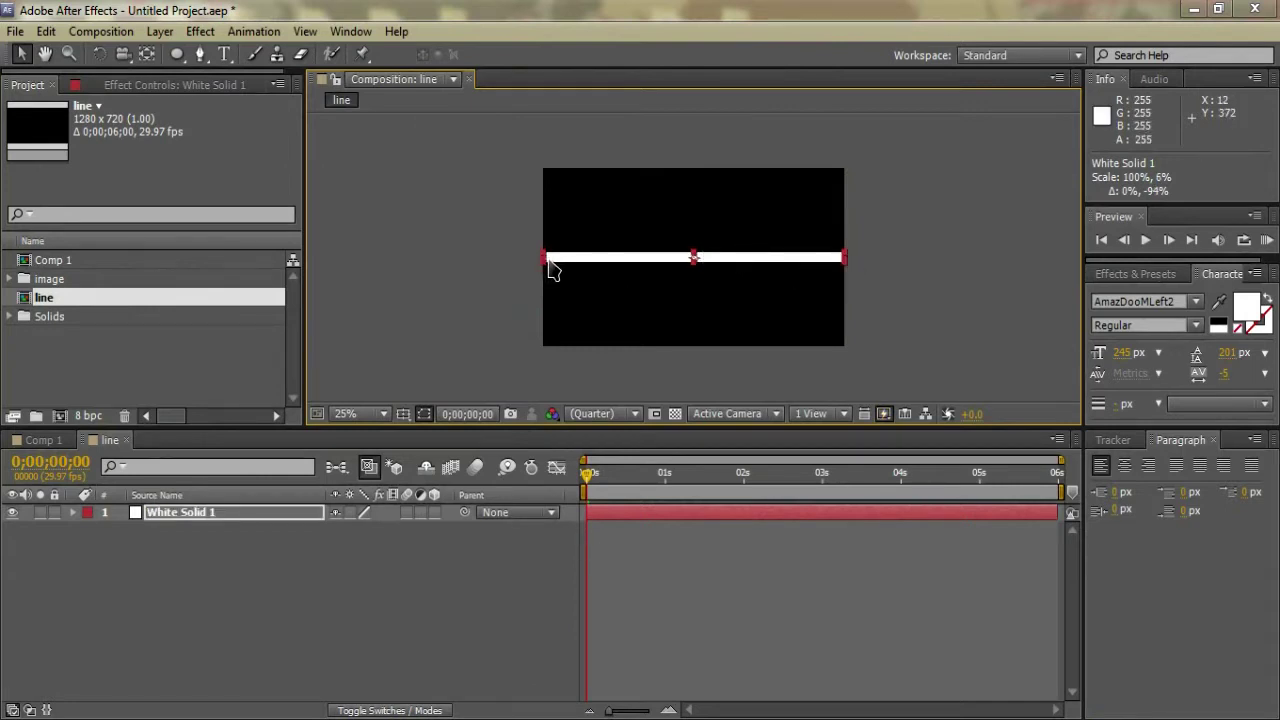
left_click_drag(548, 265, 238, 297)
Step: Move the white bar up towards the frame's upper edge, to position about 620, 108
scroll(514, 291, "down", 1)
scroll(603, 277, "up", 2)
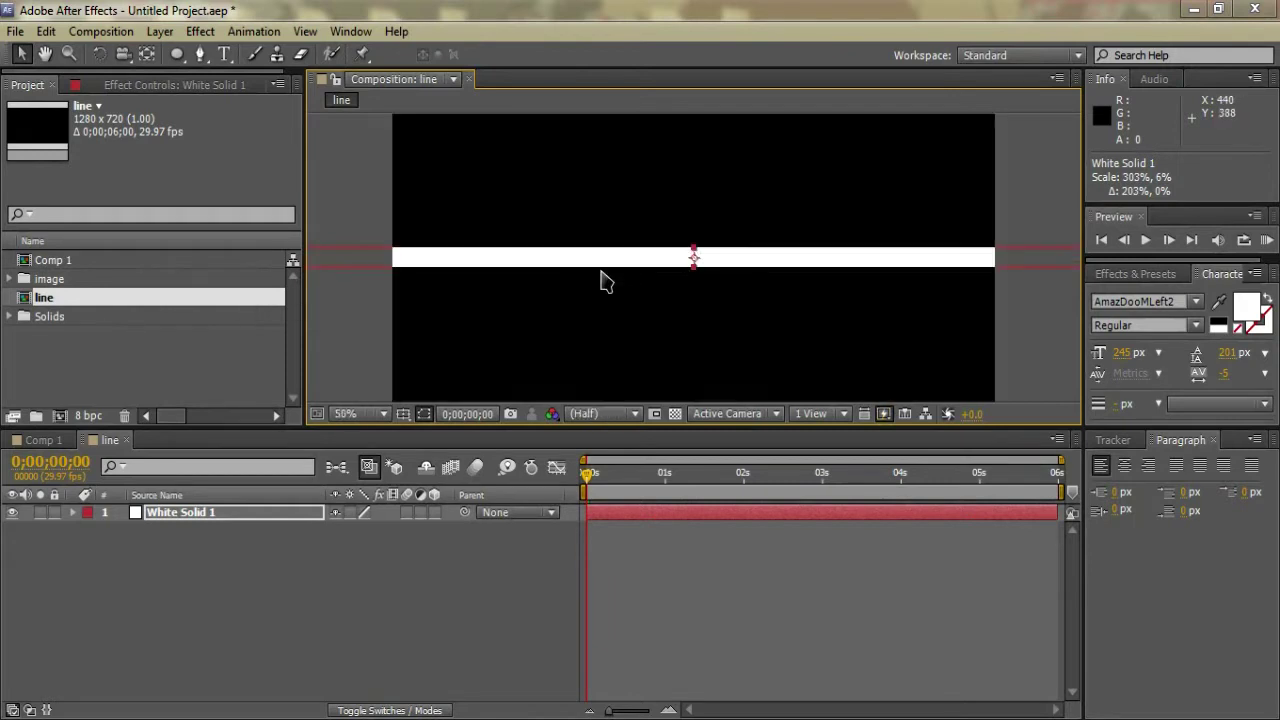
scroll(608, 271, "down", 1)
left_click_drag(605, 261, 600, 200)
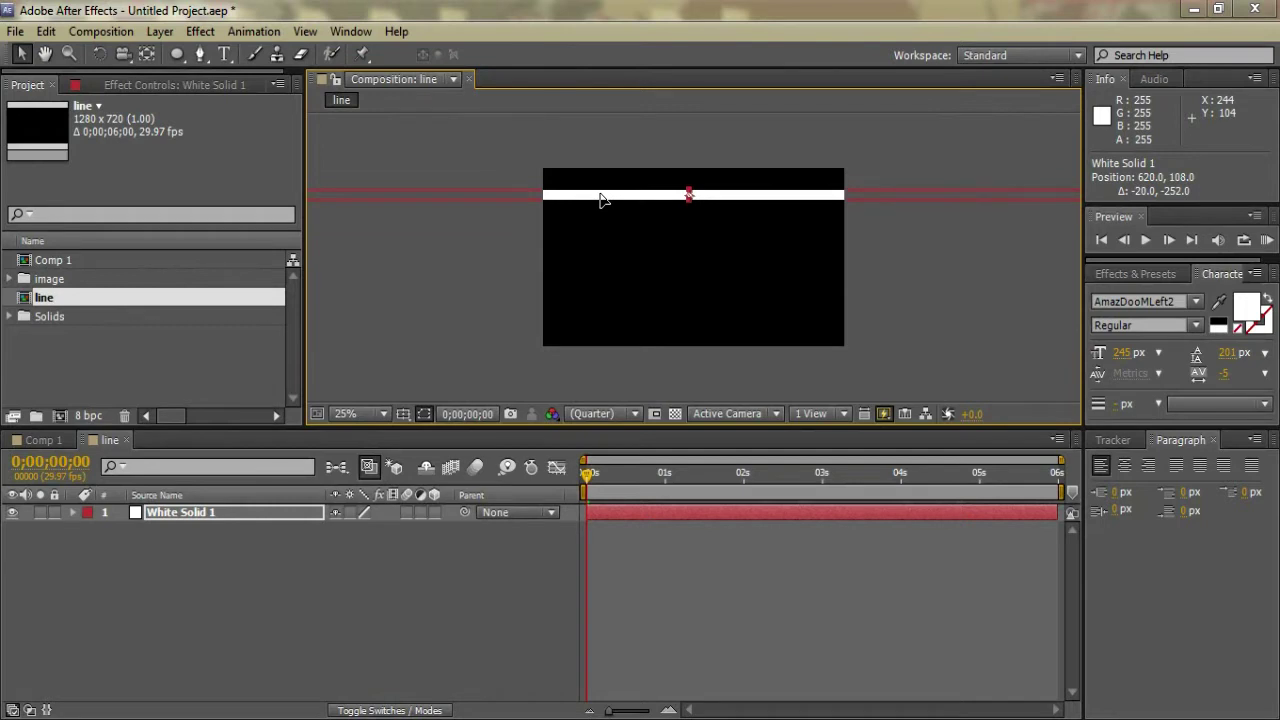
Step: Move the white bar fully off the frame's left side, to position about -1968, 104
scroll(663, 209, "down", 1)
scroll(663, 213, "up", 2)
scroll(660, 218, "down", 1)
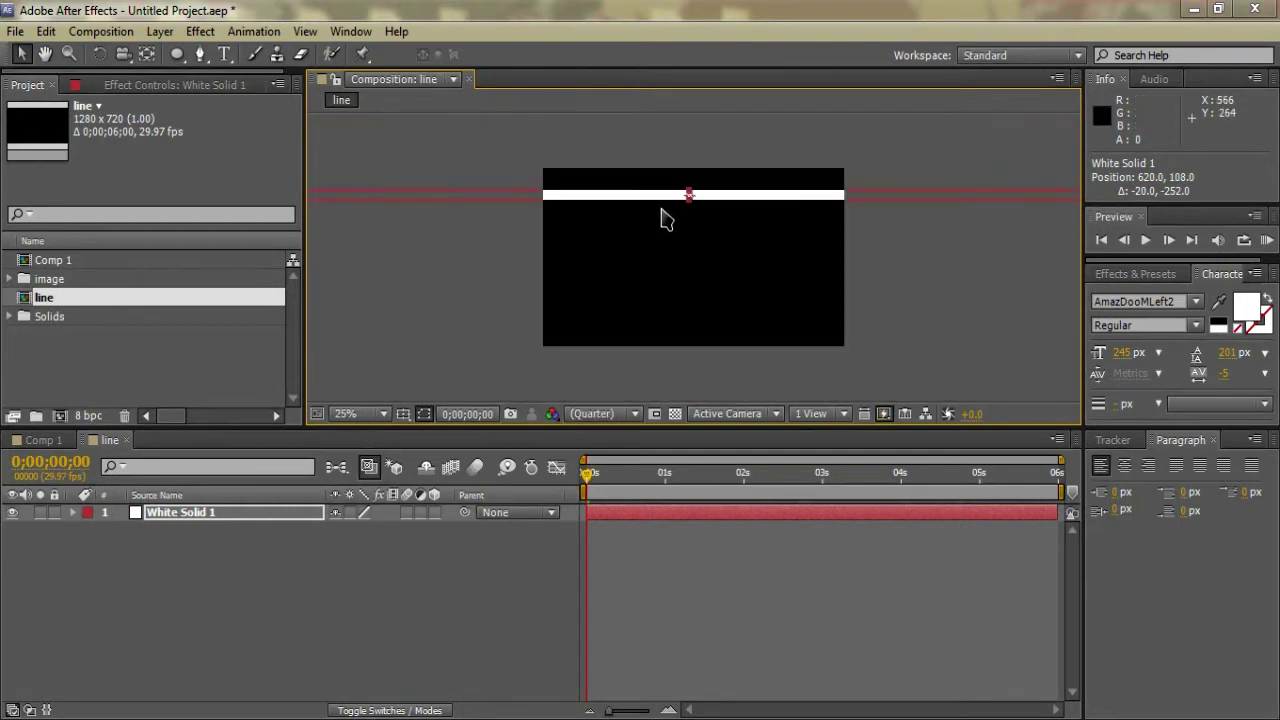
left_click_drag(654, 209, 174, 200)
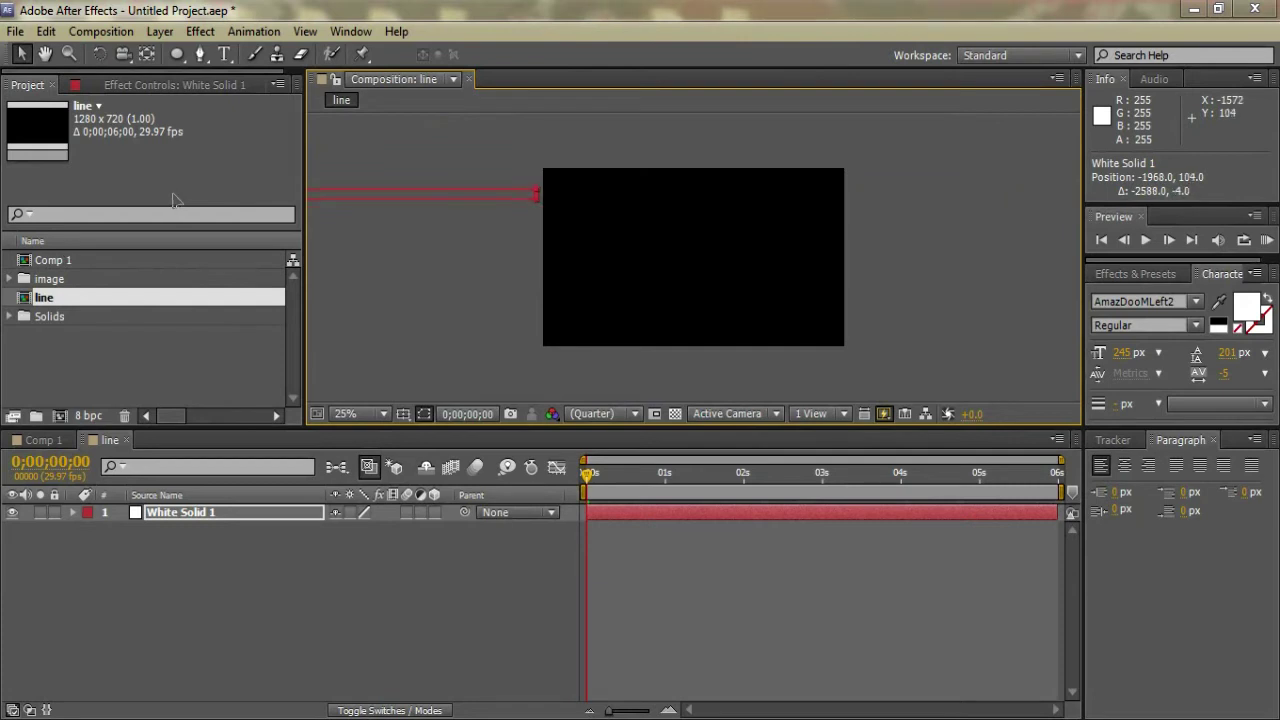
Step: Add a starting Position keyframe for the white bar at 0;00;00;00
left_click(181, 516)
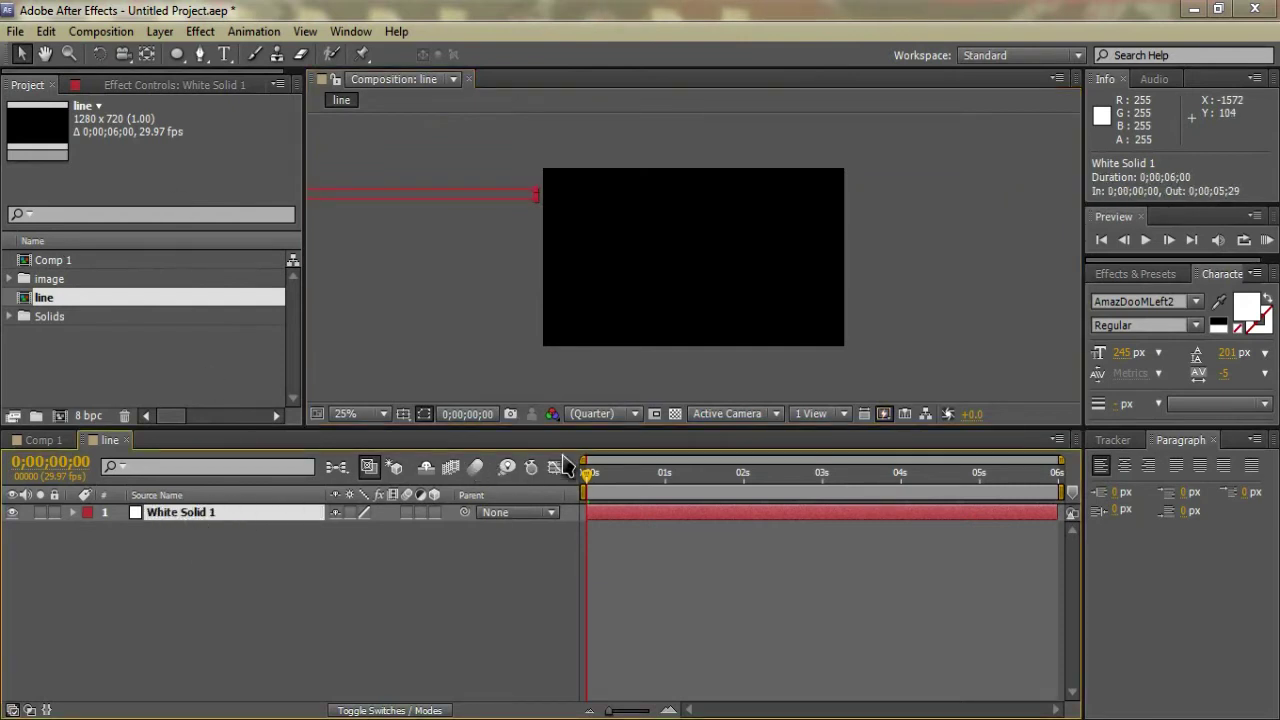
left_click_drag(592, 487, 349, 526)
key("p")
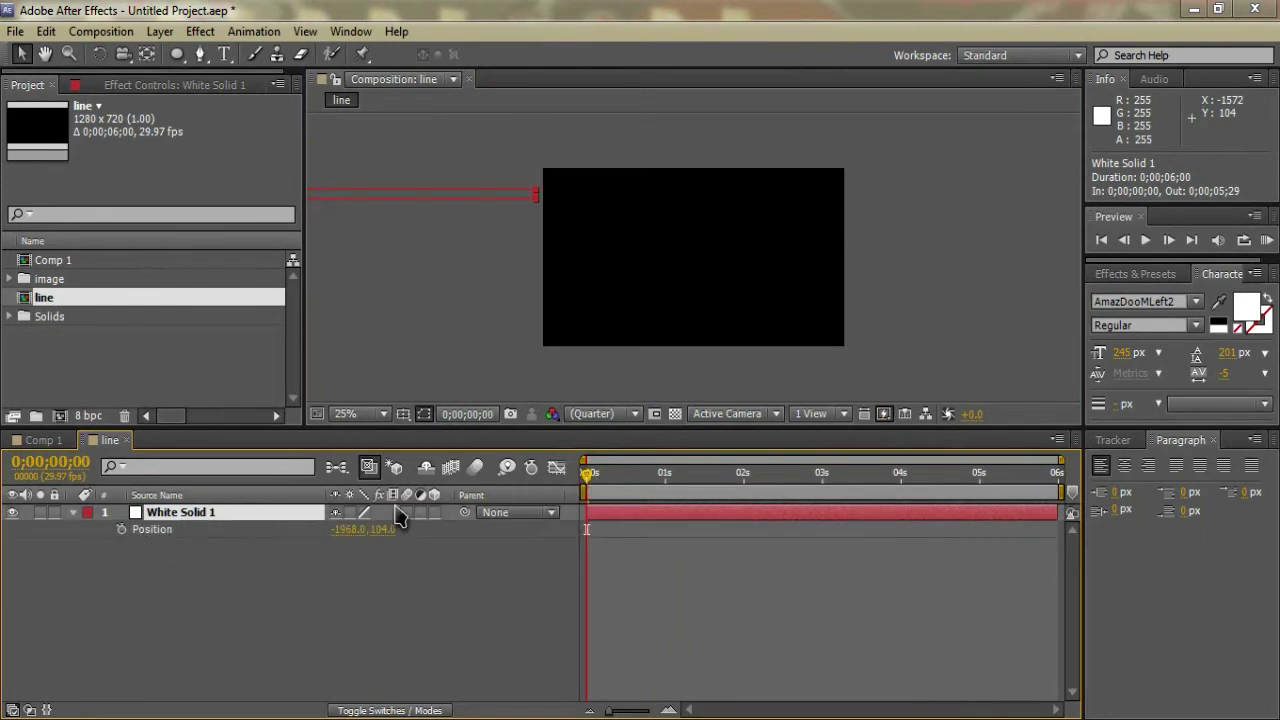
left_click(121, 529)
Step: Keyframe the white bar's position at about 76, 104 at 0;00;00;08, sliding it right across the whole frame
left_click_drag(590, 487, 607, 485)
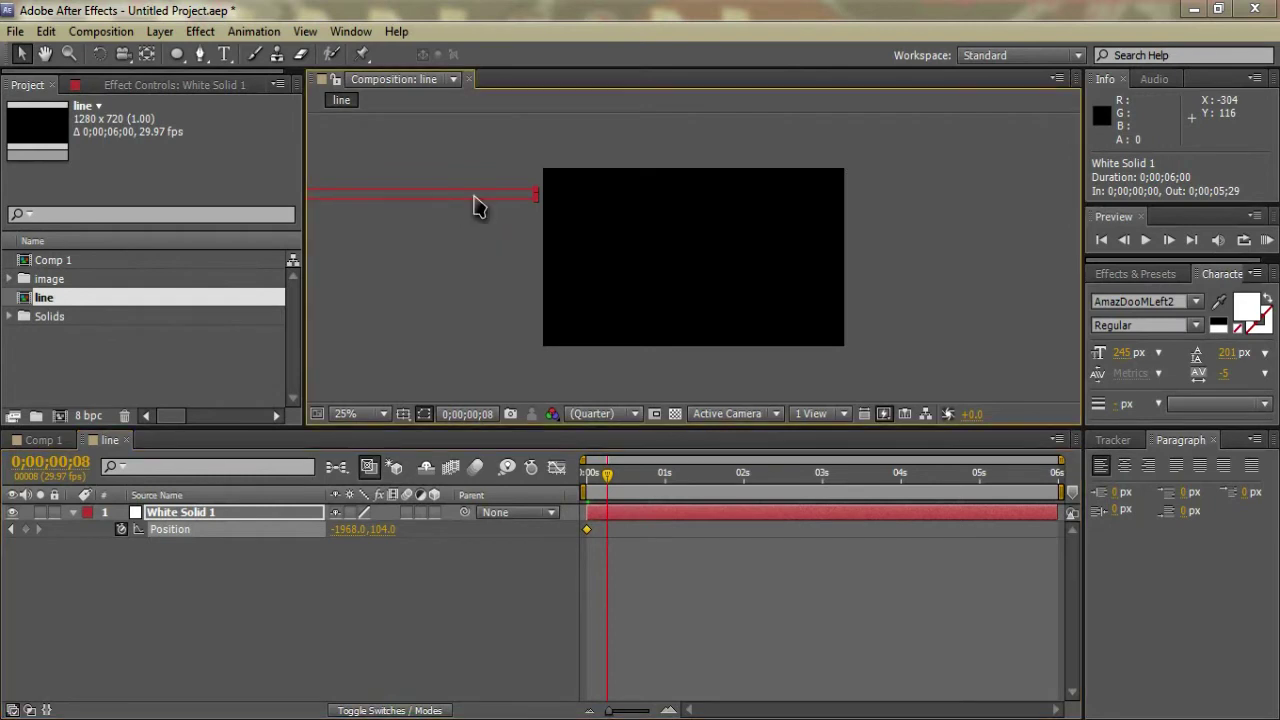
key("Right")
key("Right")
key("Right")
key("Right")
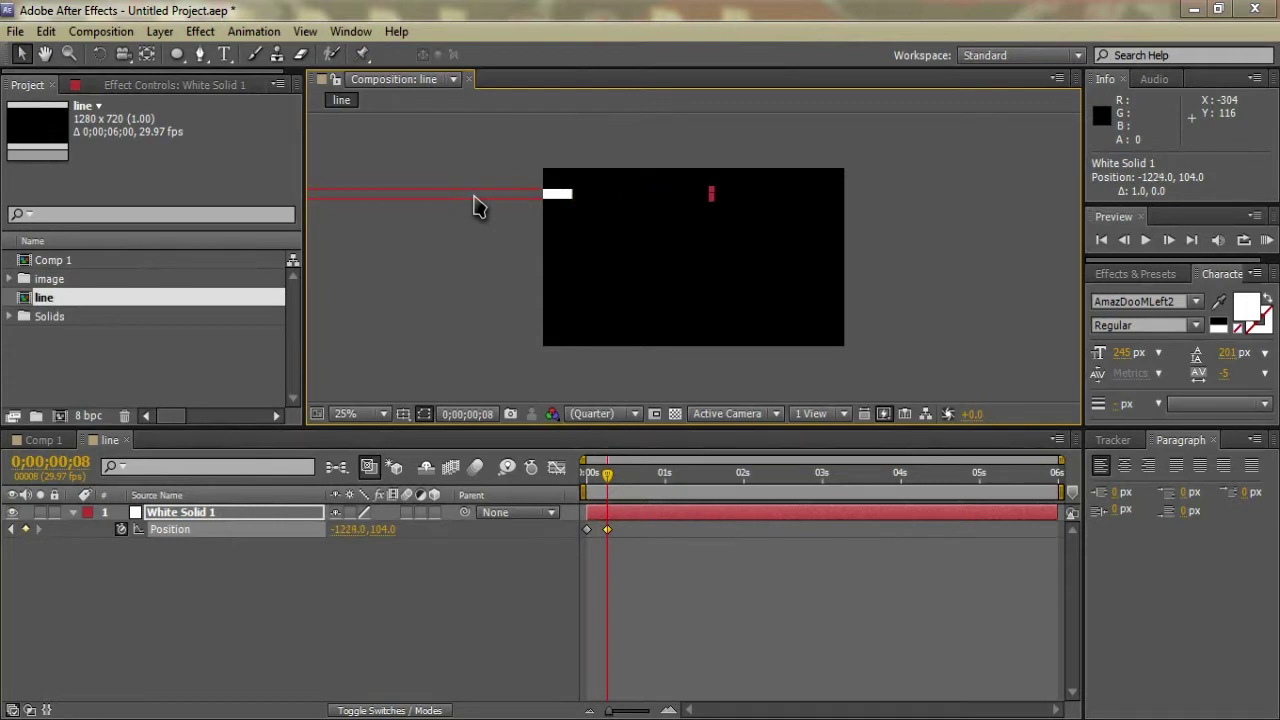
key("Right")
key("Right")
key("Right")
key("Right")
key("Right")
key("Right")
key("Right")
key("Right")
key("Right")
key("Right")
key("Right")
key("Right")
key("Right")
key("Right")
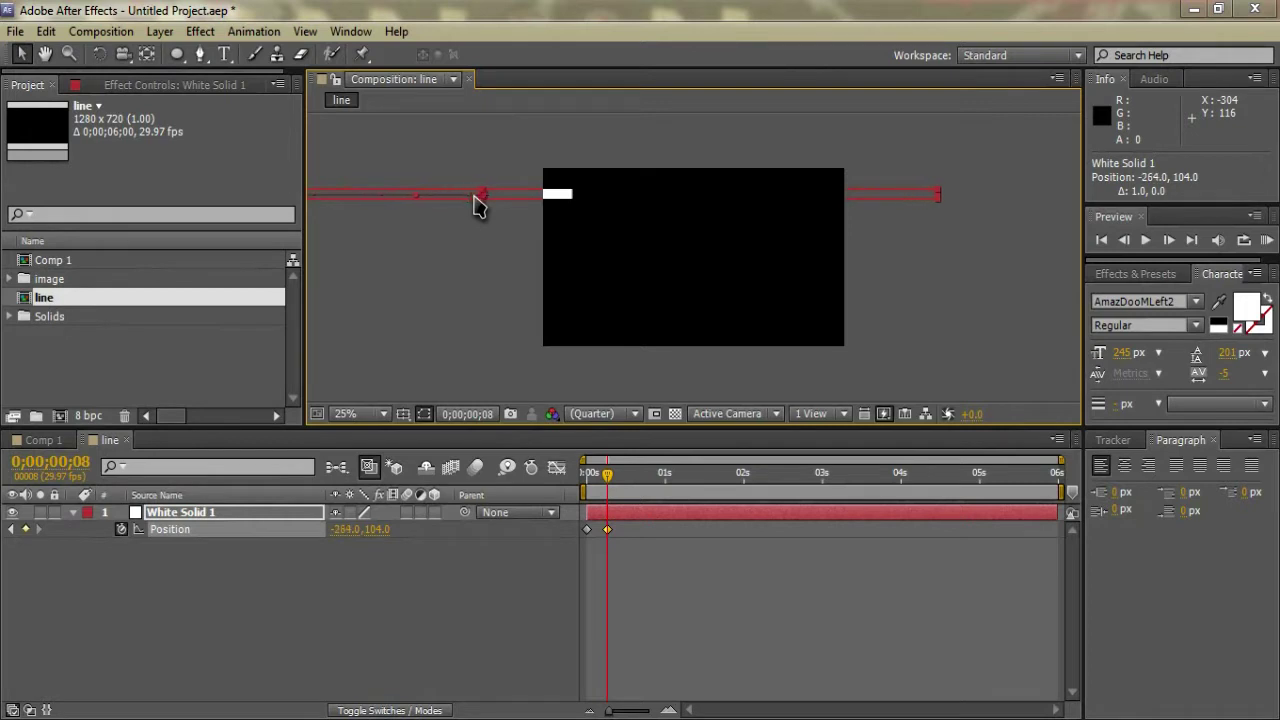
key("Right")
key("Right")
key("Right")
key("Right")
key("Right")
key("Right")
key("Right")
key("Right")
key("Right")
key("Right")
key("Right")
key("Right")
key("Right")
key("Right")
key("Right")
key("Right")
key("Right")
key("Right")
key("Right")
key("Right")
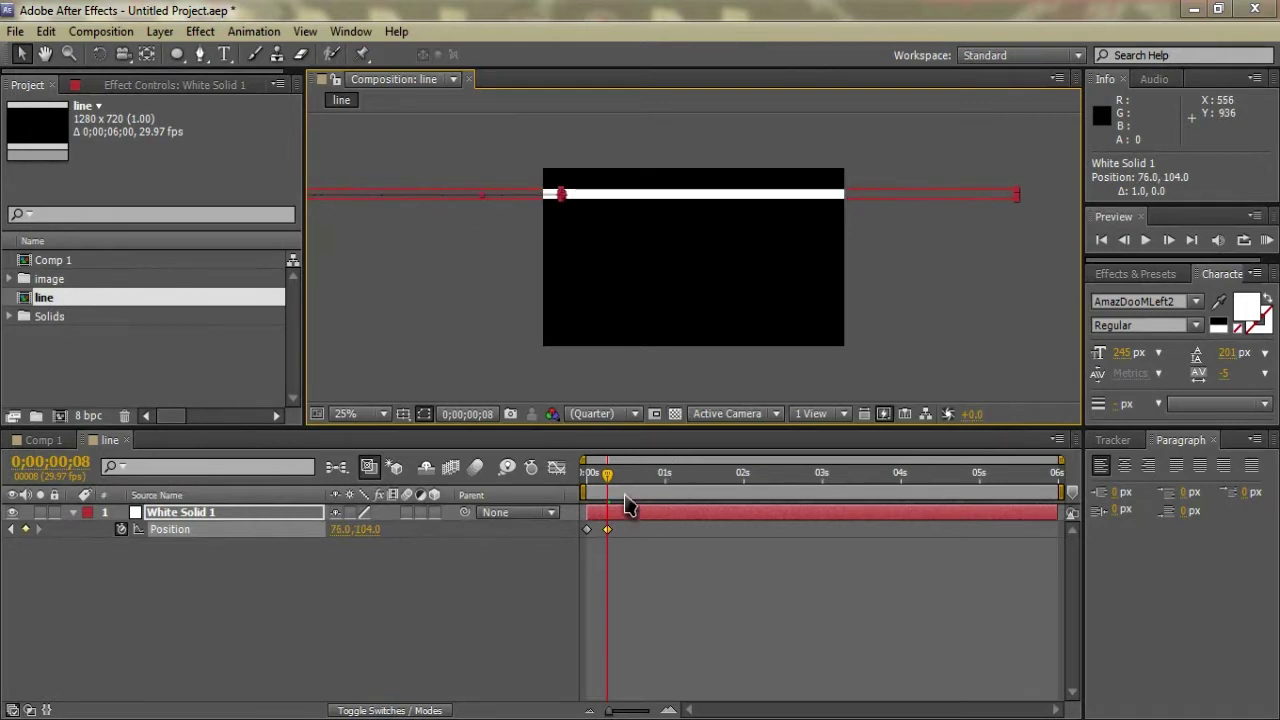
Step: Enable motion blur for the white solid and return the current time to 0;00;00;00
mouse_move(607, 474)
left_mouse_down()
mouse_move(588, 482)
mouse_move(624, 478)
mouse_move(606, 478)
left_mouse_up()
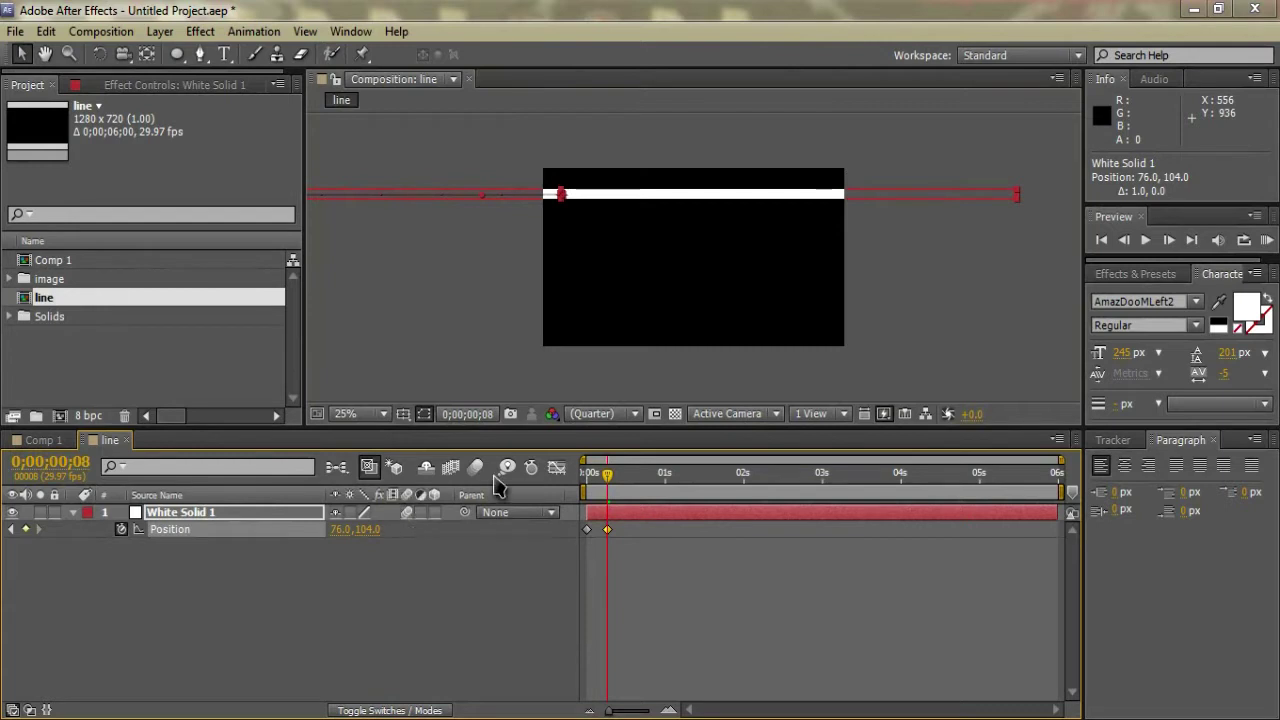
left_click_drag(607, 478, 575, 485)
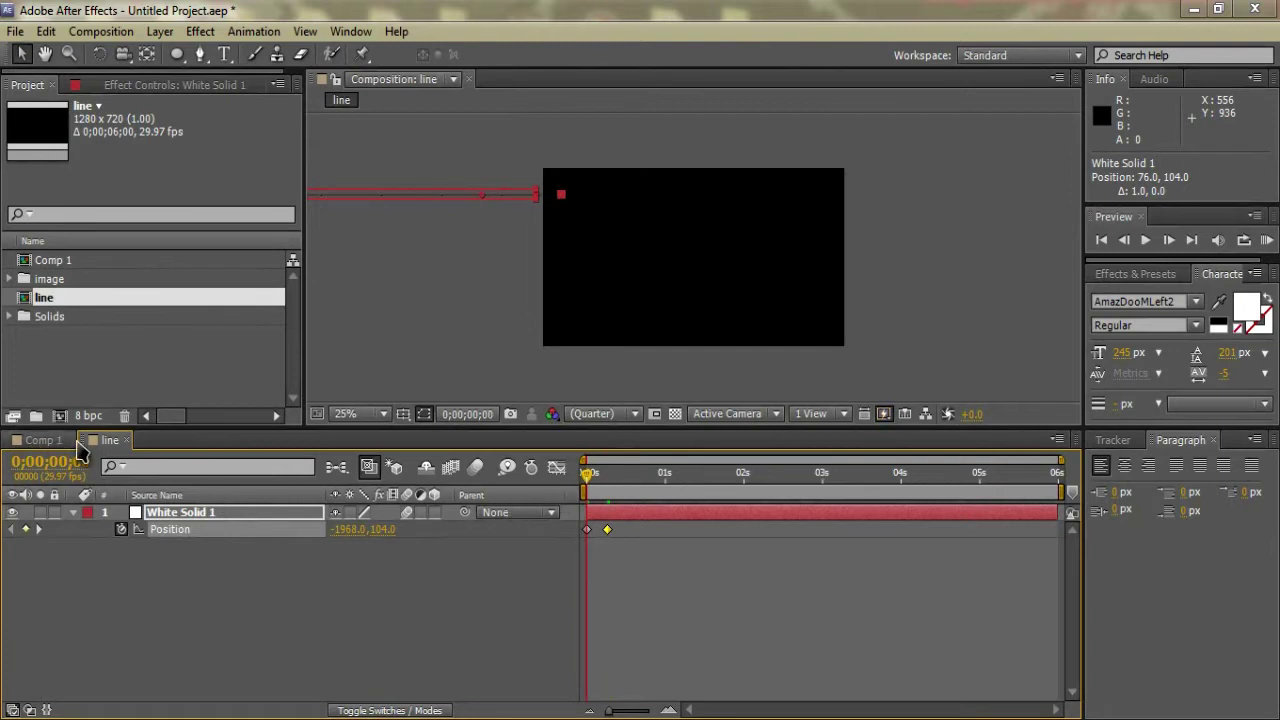
Step: Nest the line composition above the blue solid in Comp 1 and enable the layer's motion blur
left_click(40, 441)
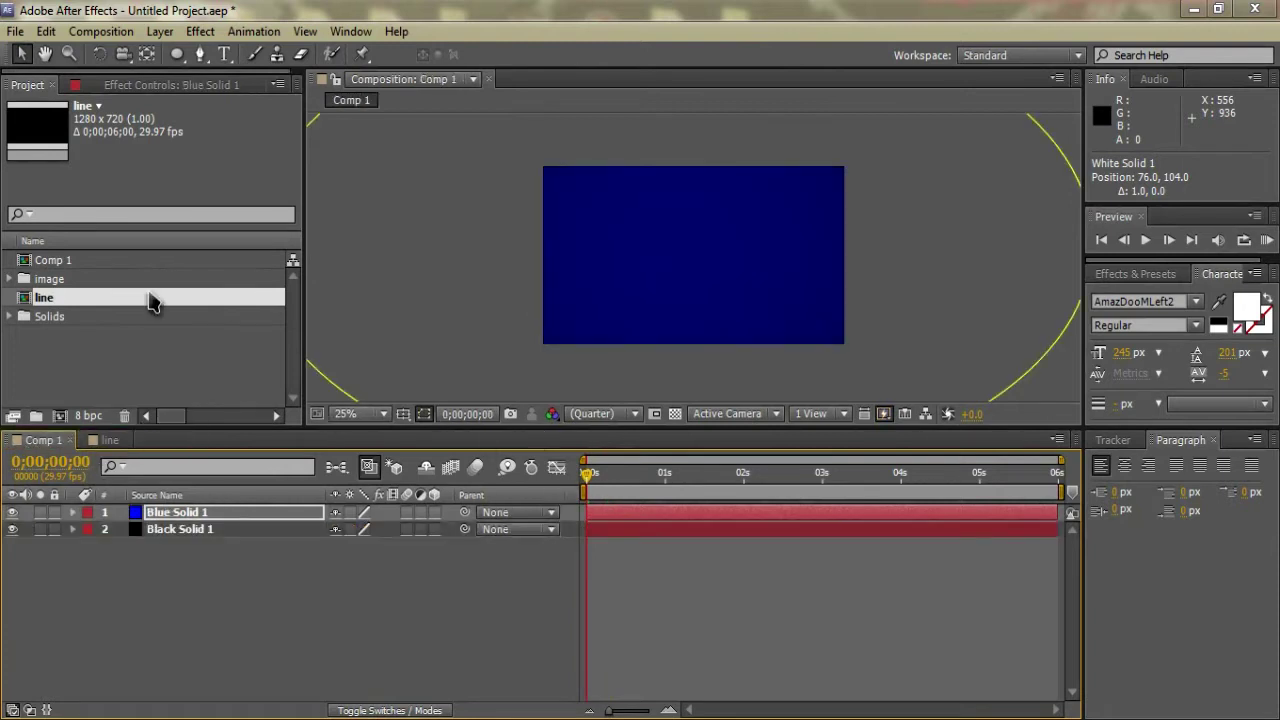
left_click_drag(49, 304, 694, 265)
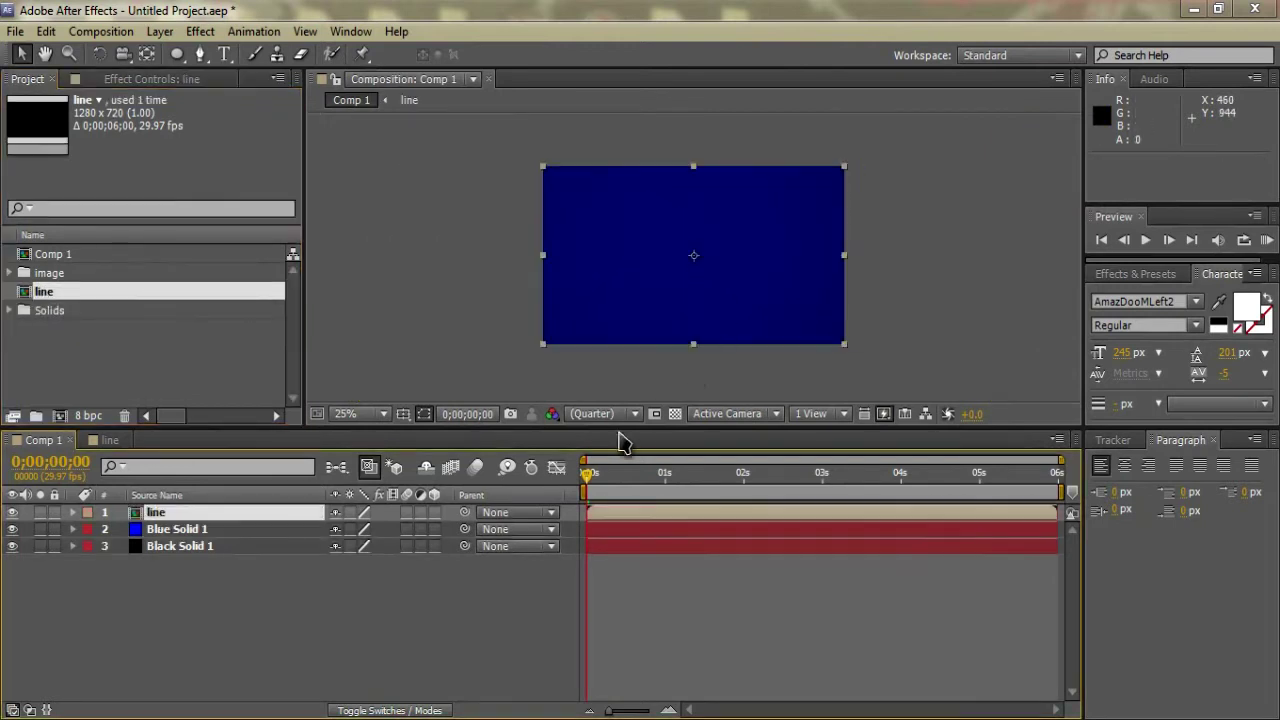
mouse_move(590, 483)
left_mouse_down()
mouse_move(612, 480)
mouse_move(586, 481)
left_mouse_up()
left_click(406, 512)
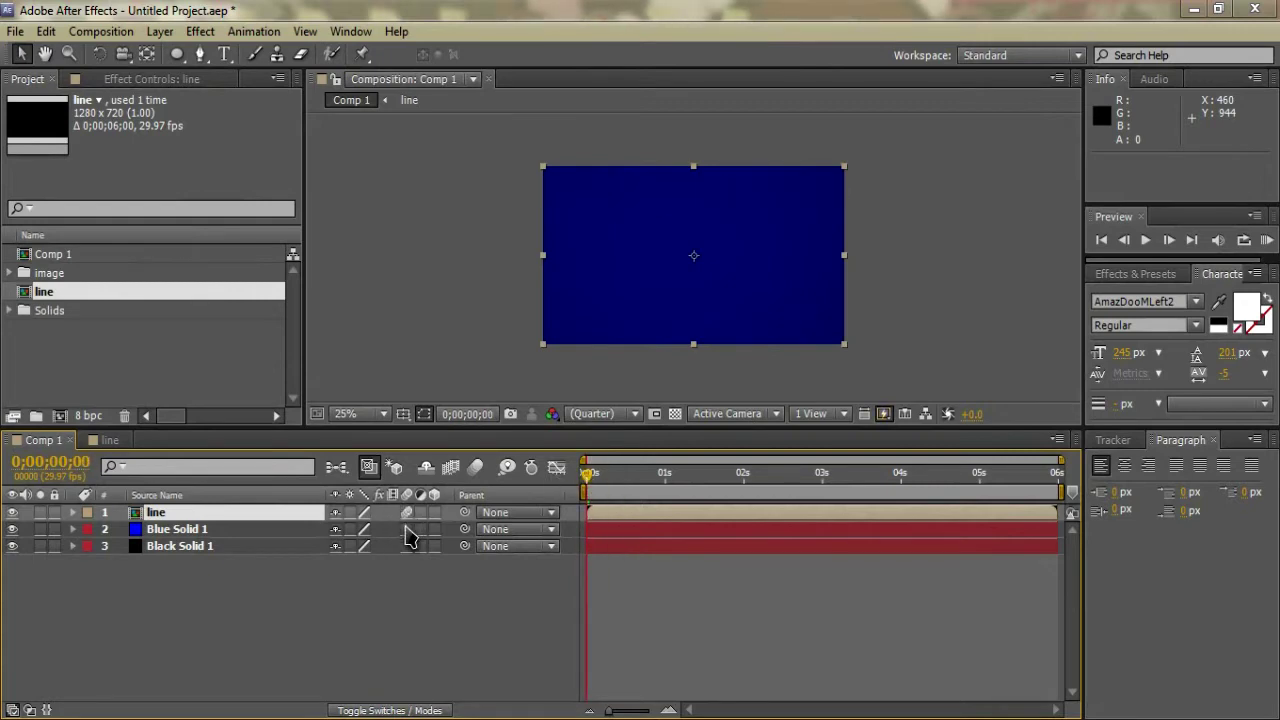
mouse_move(586, 486)
left_mouse_down()
mouse_move(614, 489)
mouse_move(589, 486)
left_mouse_up()
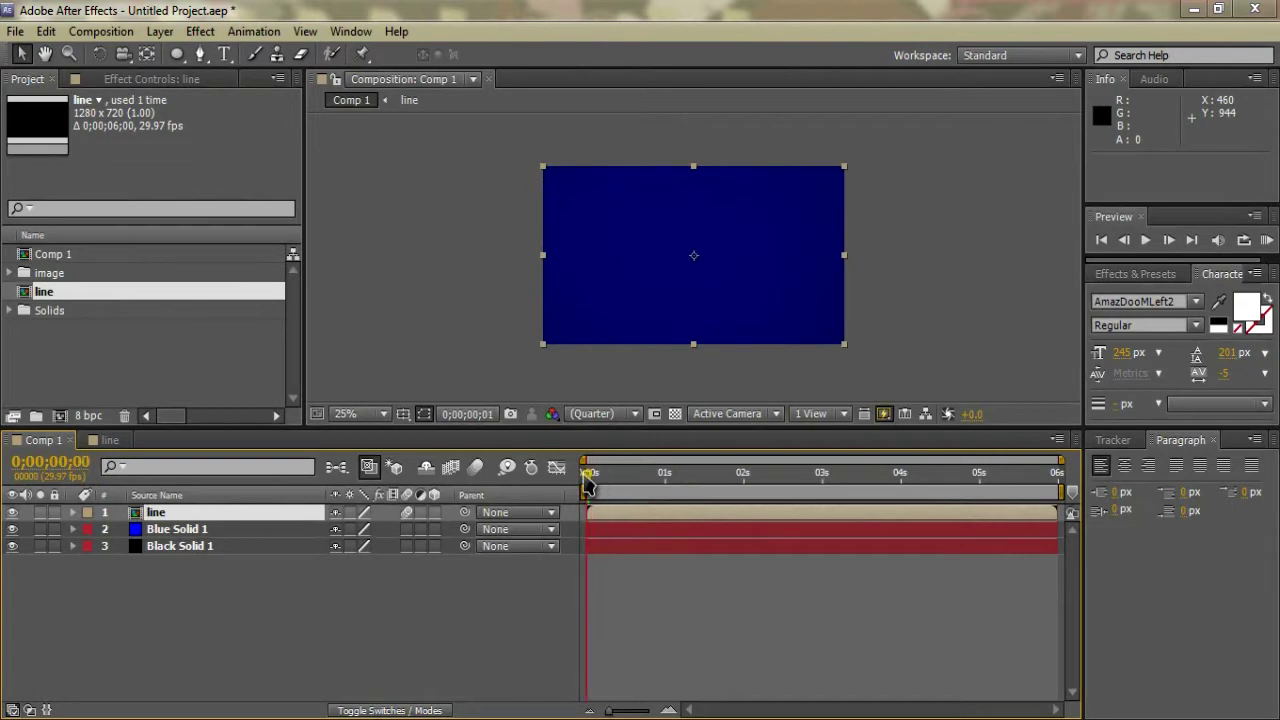
Step: Add a new text layer to Comp 1 with the current time at 0;00;00;06
left_click(158, 32)
mouse_move(320, 48)
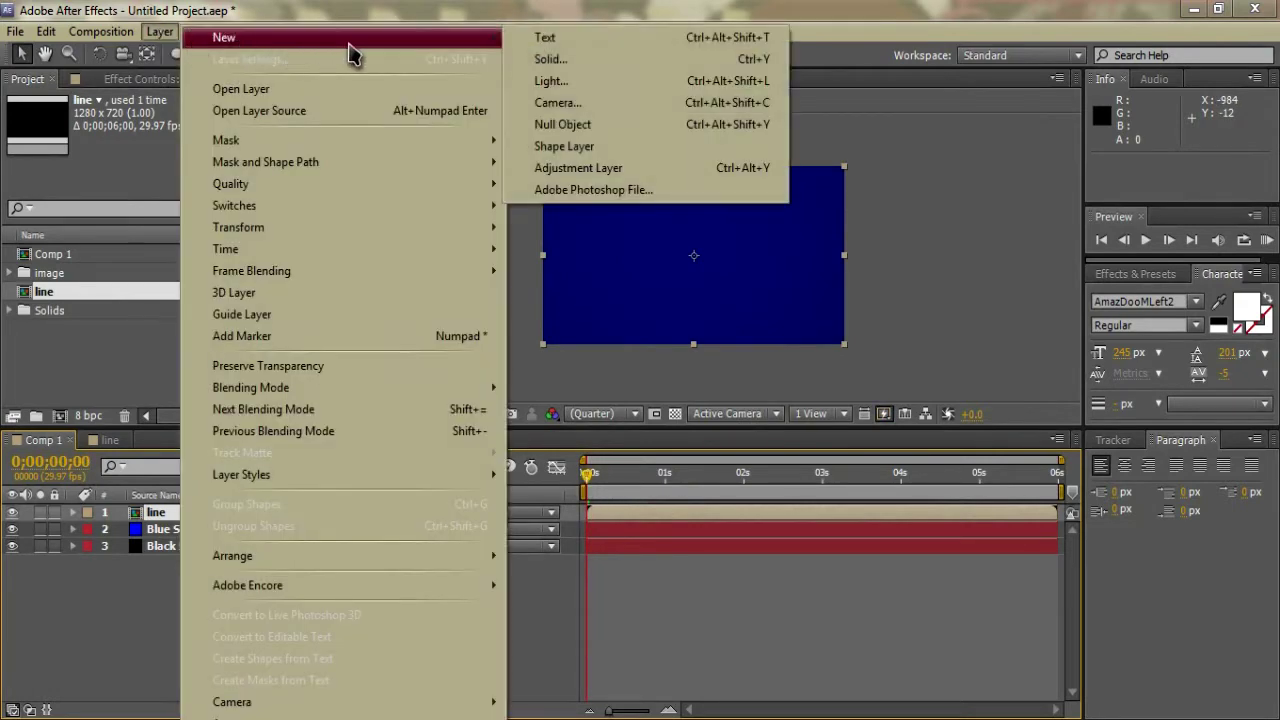
left_click(580, 488)
left_click_drag(587, 478, 603, 478)
left_click(170, 32)
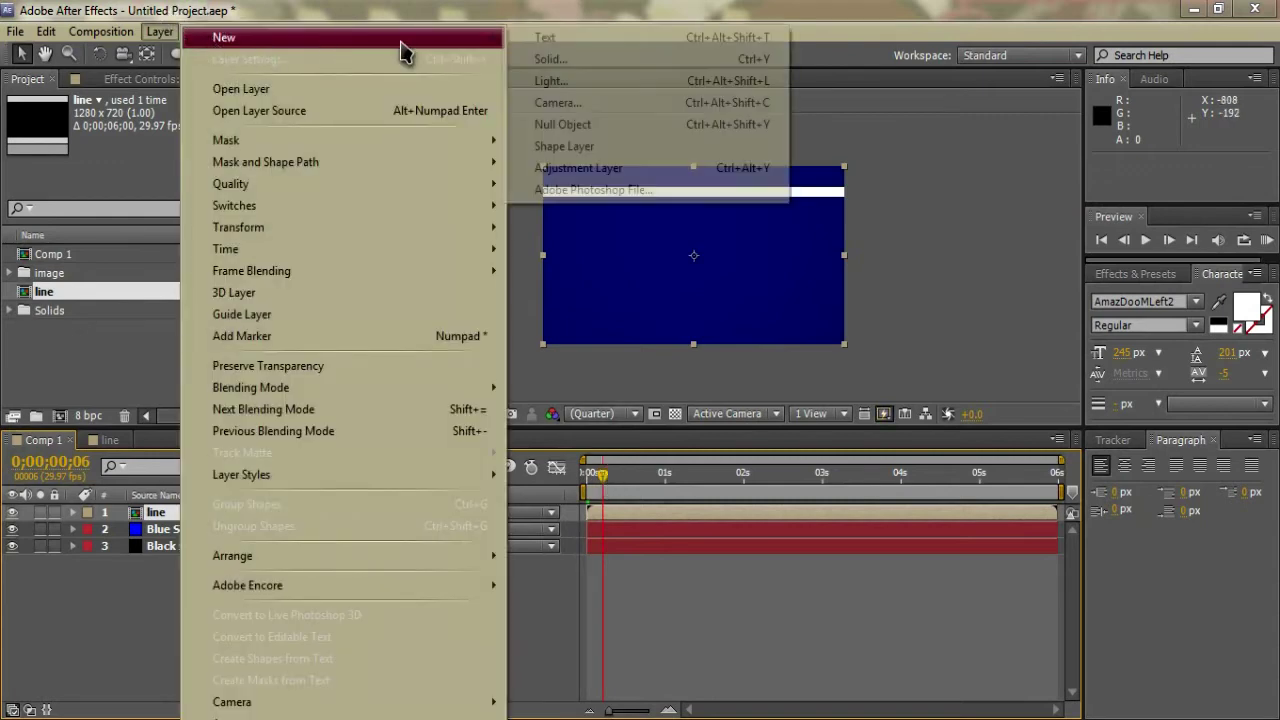
mouse_move(329, 42)
left_click(551, 40)
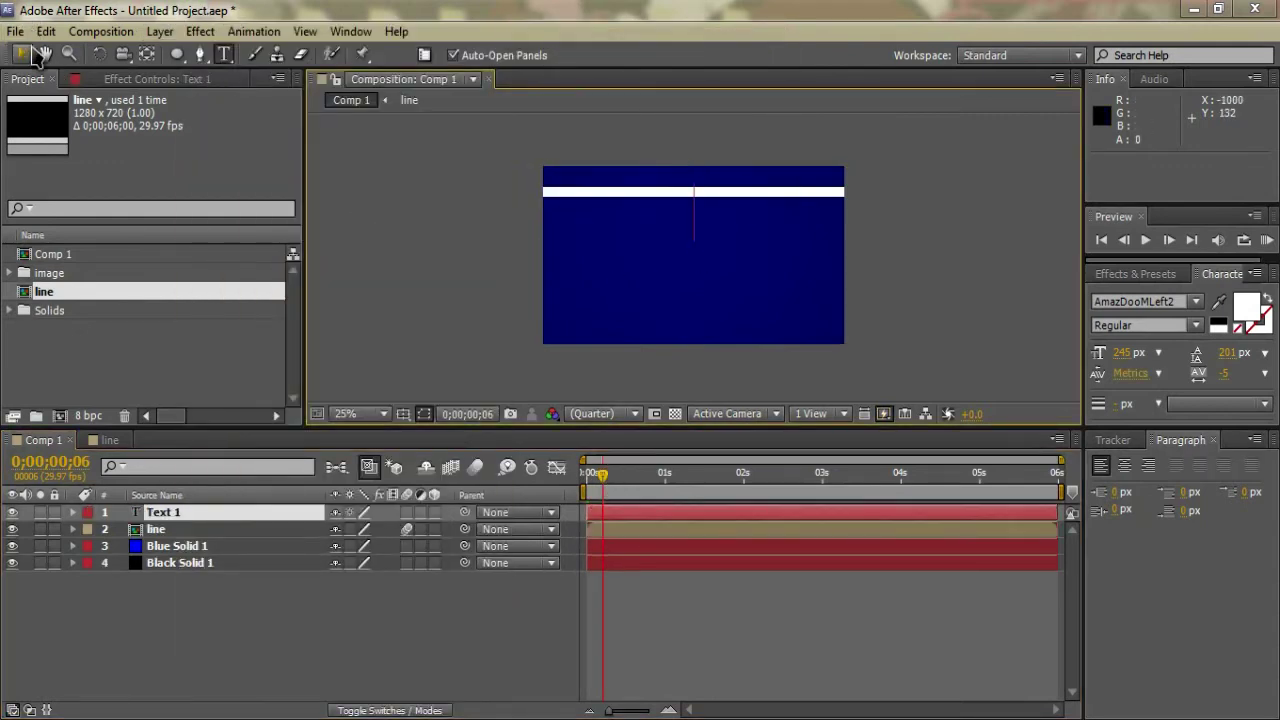
left_click(21, 54)
left_click_drag(678, 214, 683, 256)
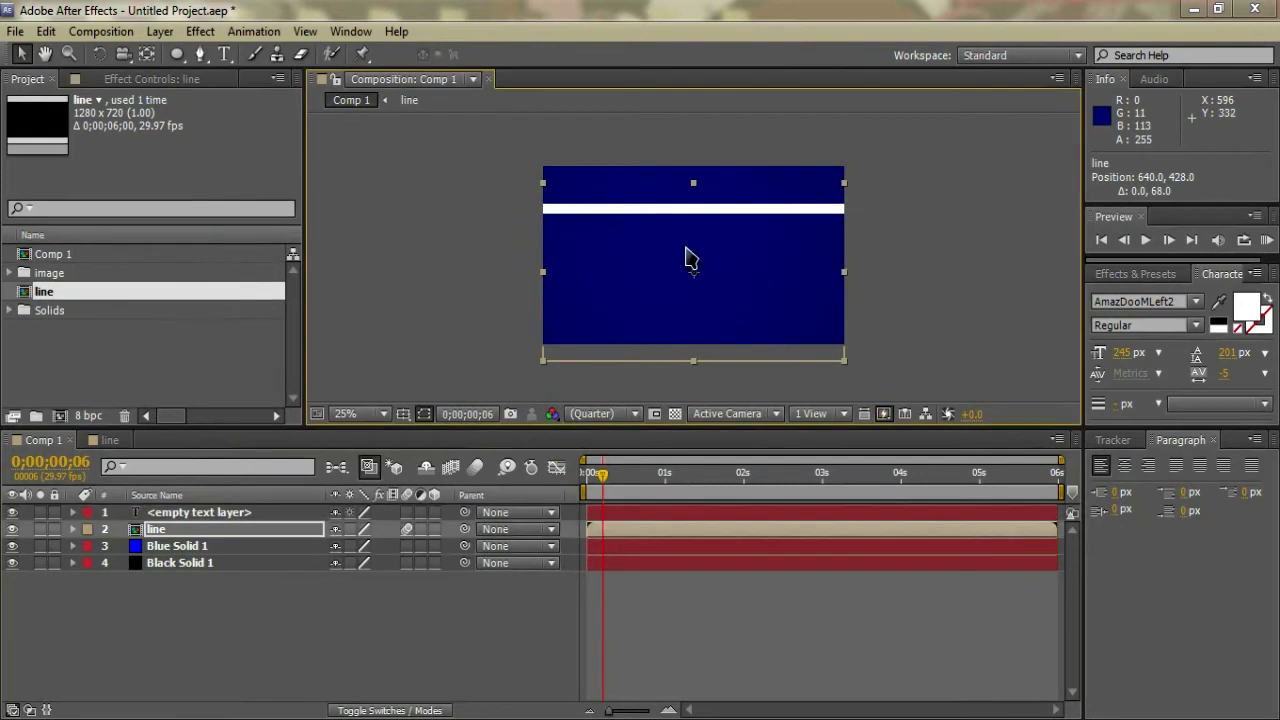
key("ctrl+z")
left_click_drag(676, 252, 674, 271)
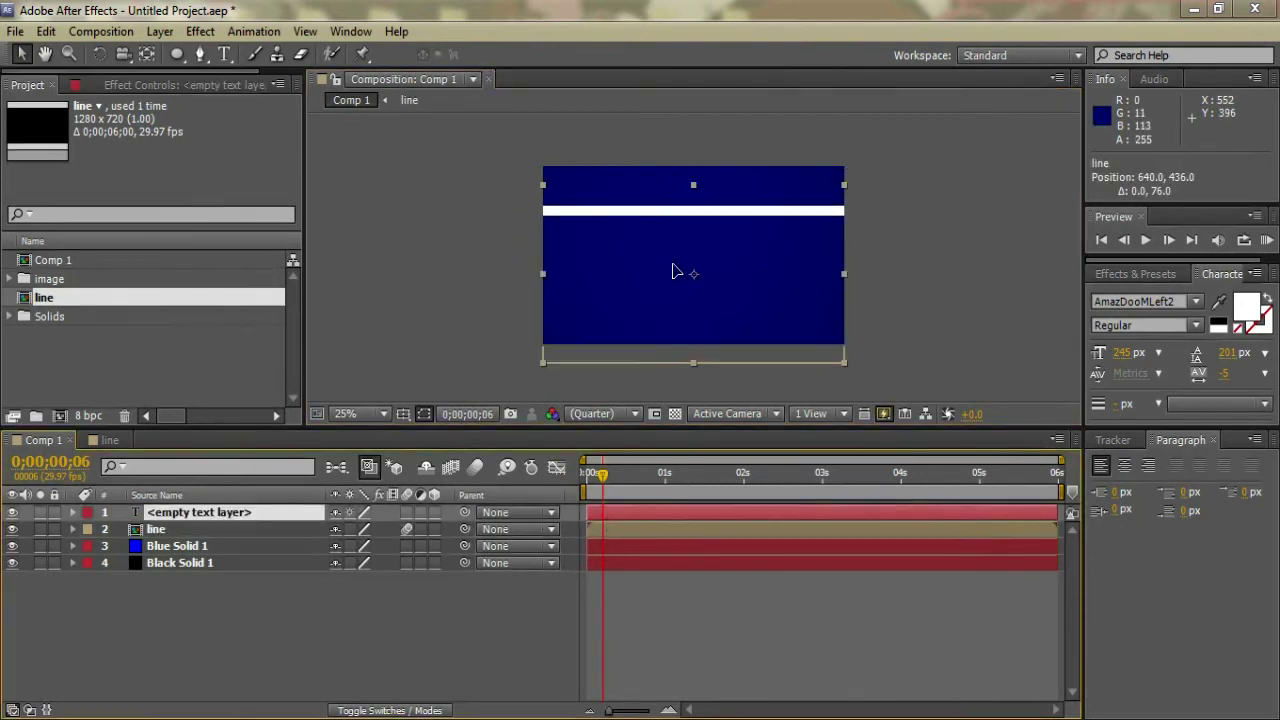
key("ctrl+z")
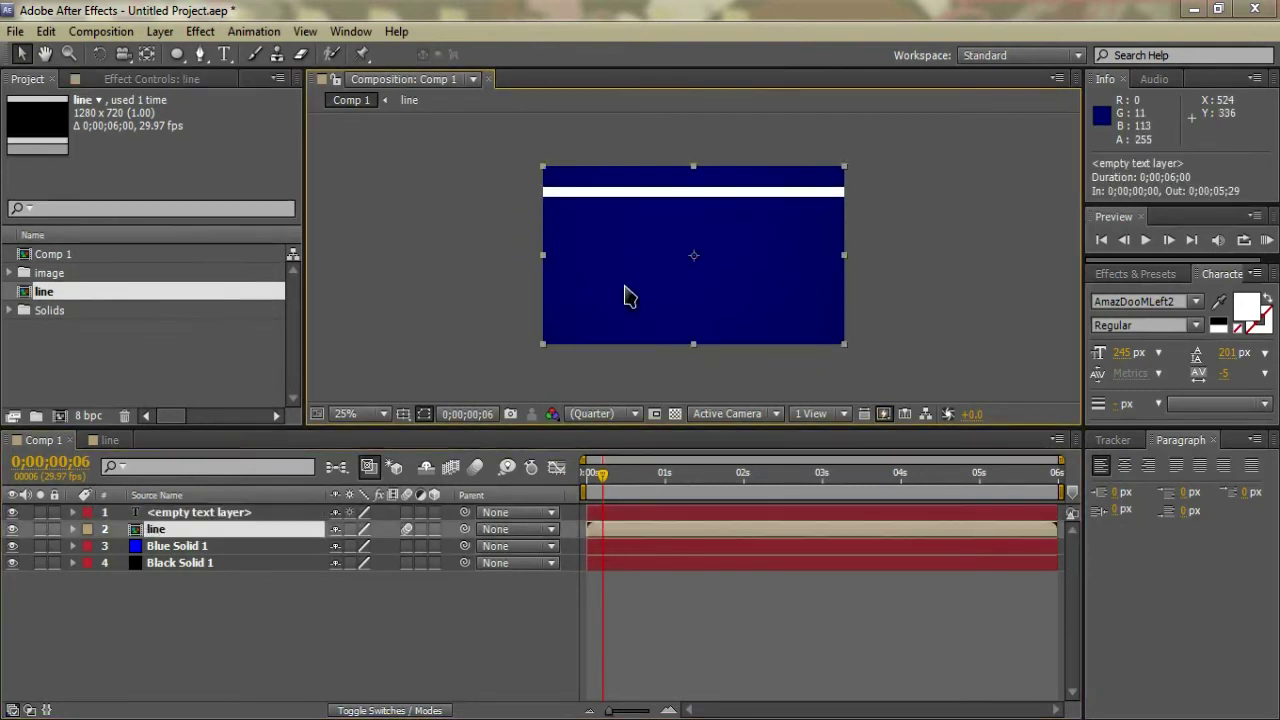
Step: Enter the title text "R3aCTii0nZ" in the empty text layer
left_click(210, 515)
double_click(210, 515)
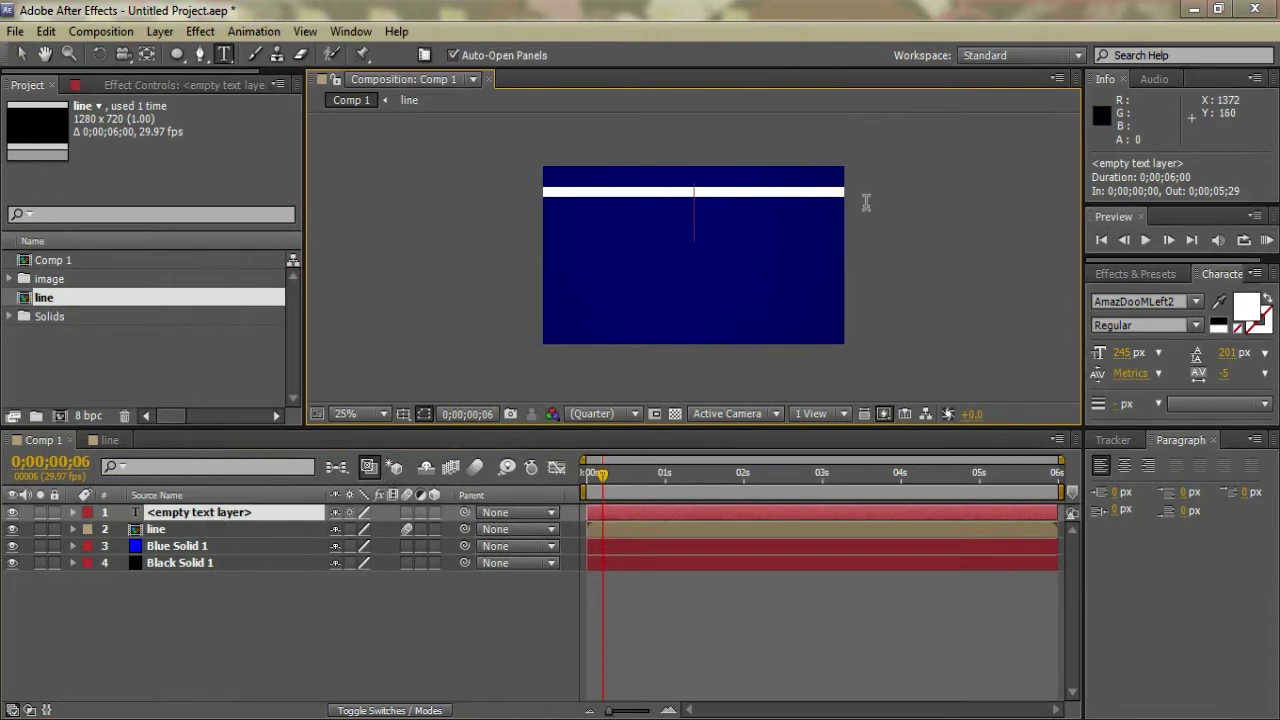
type("RE")
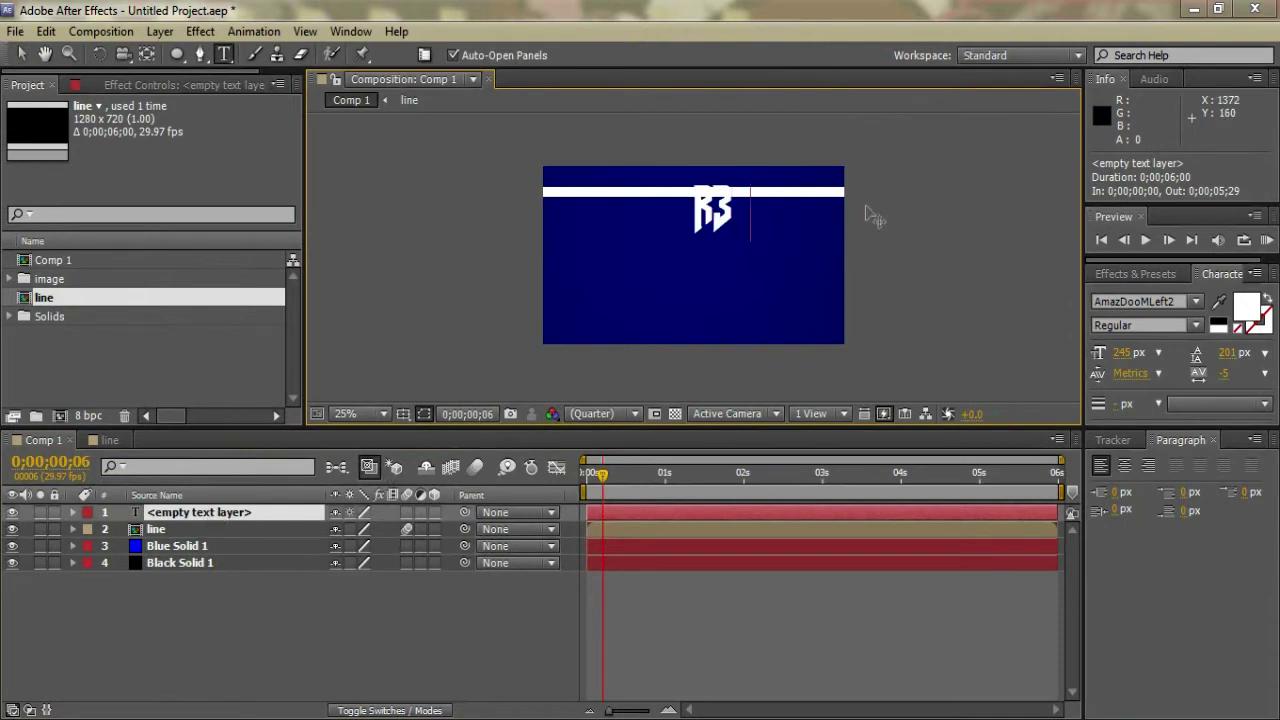
type("ACTI")
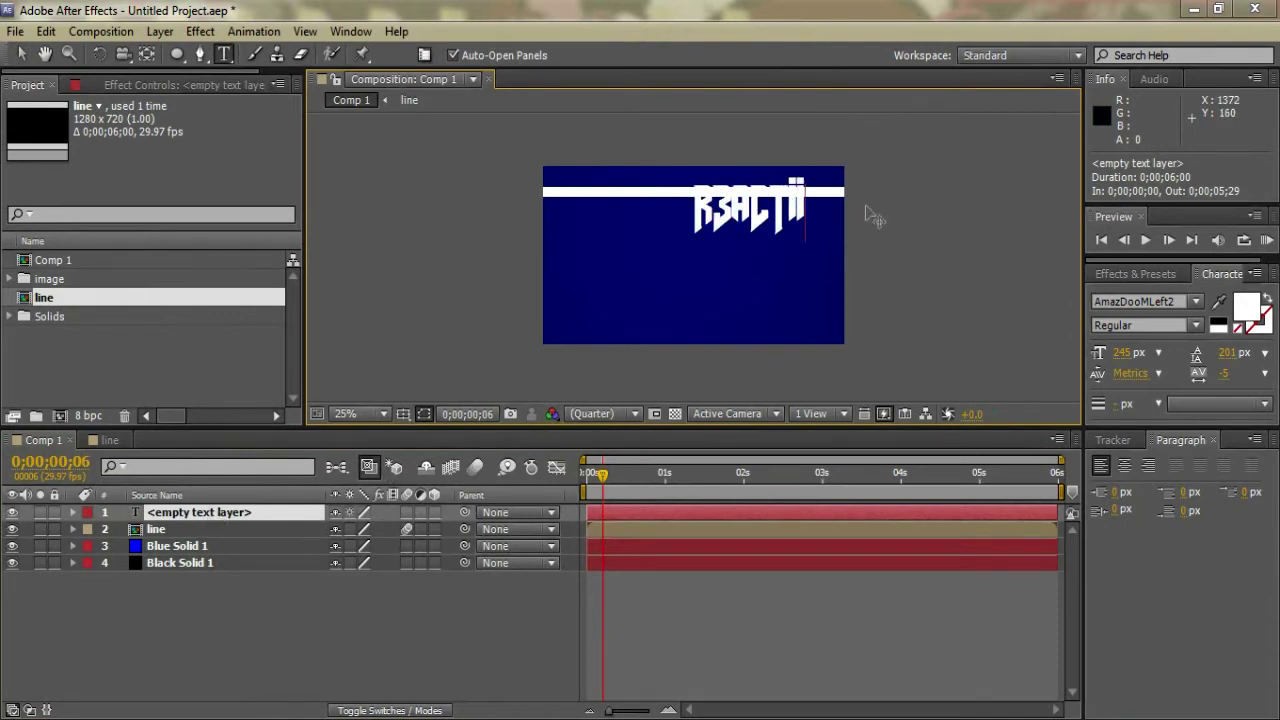
type("ON")
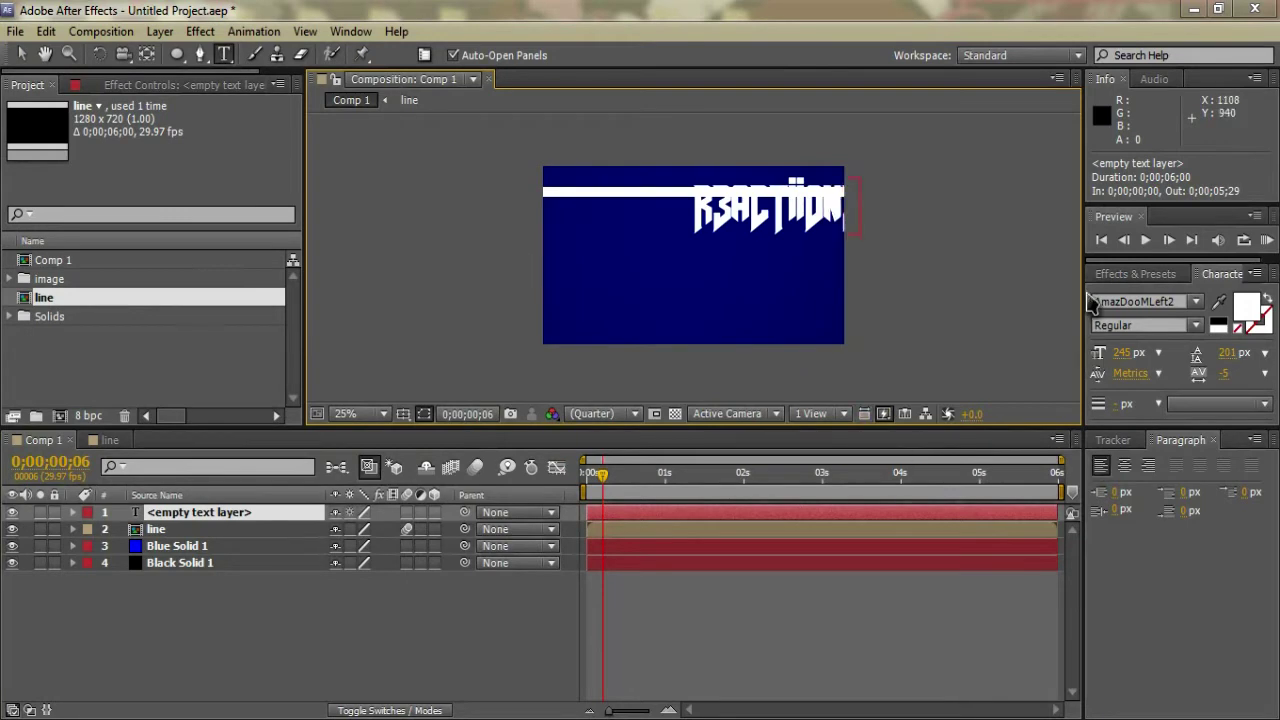
Step: Change the title text's font to BankGothic Lt BT Light
double_click(620, 516)
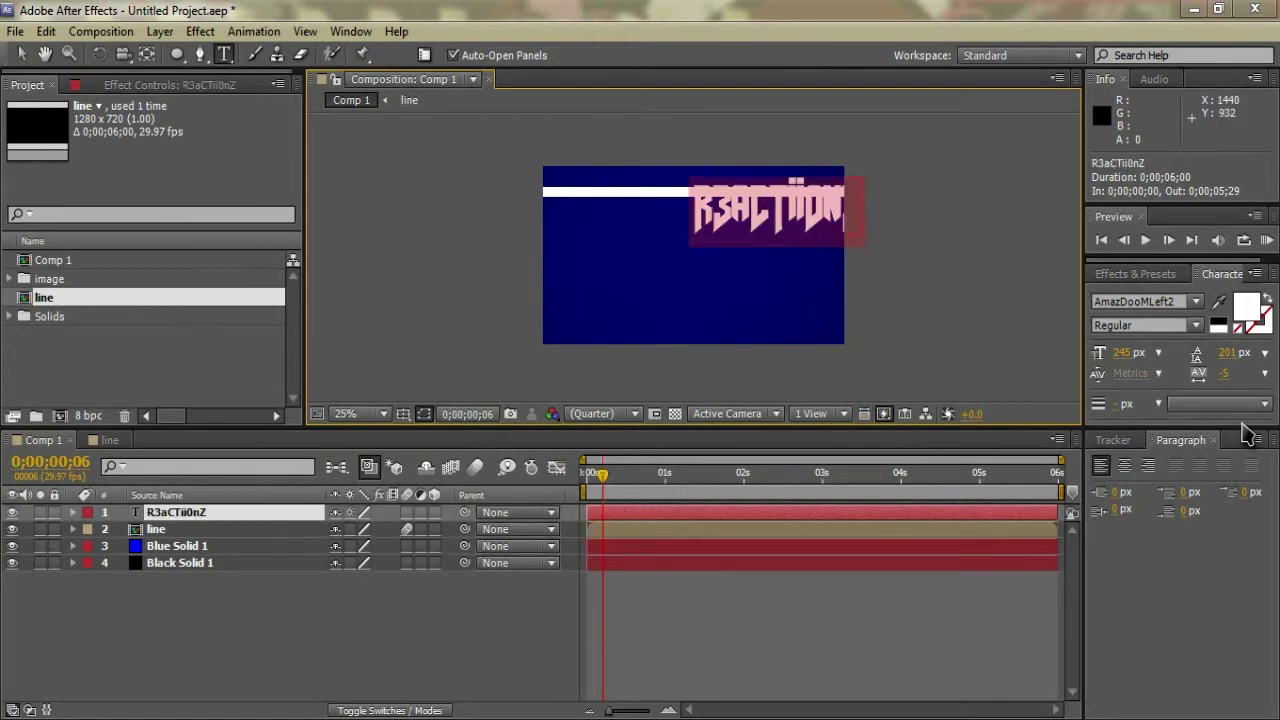
left_click(1196, 303)
mouse_move(1274, 330)
left_mouse_down()
mouse_move(1275, 390)
mouse_move(1275, 355)
left_mouse_up()
left_click(1130, 415)
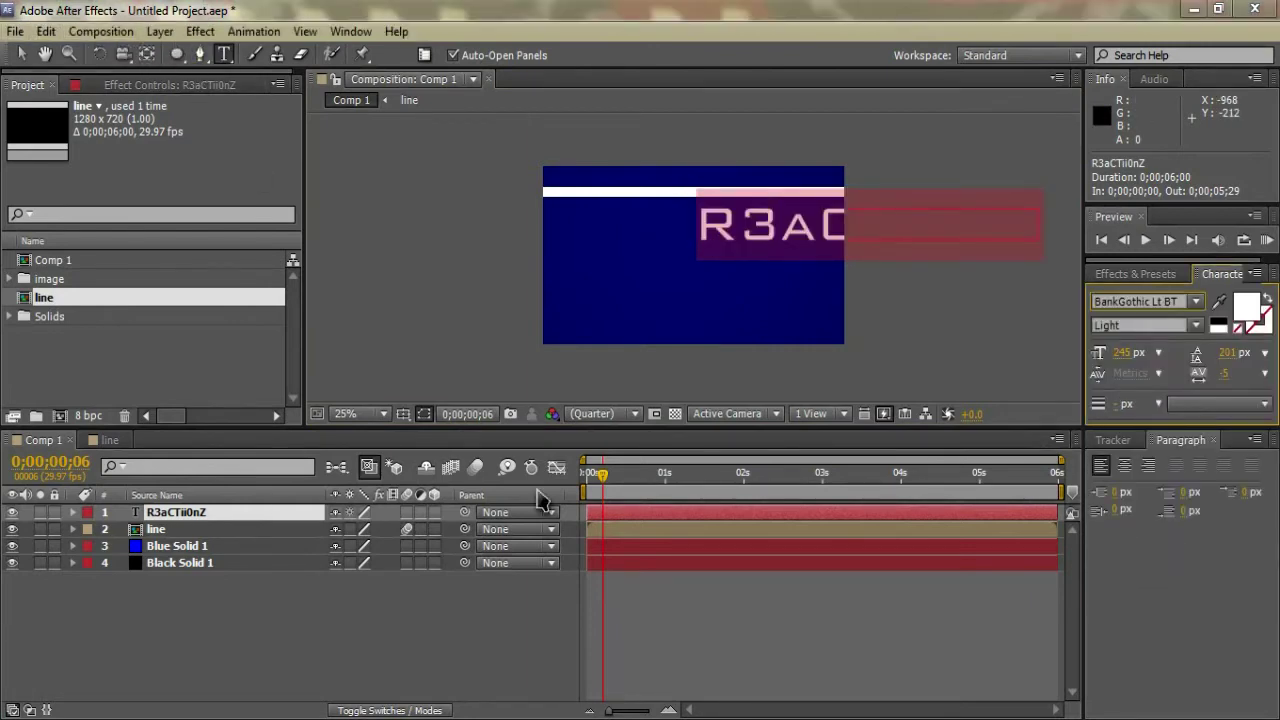
Step: Set the title's font size to 184 px and place it just below the white bar, at position about 96, 304
left_click_drag(1122, 352, 1065, 348)
left_click(24, 54)
left_click_drag(749, 246, 620, 222)
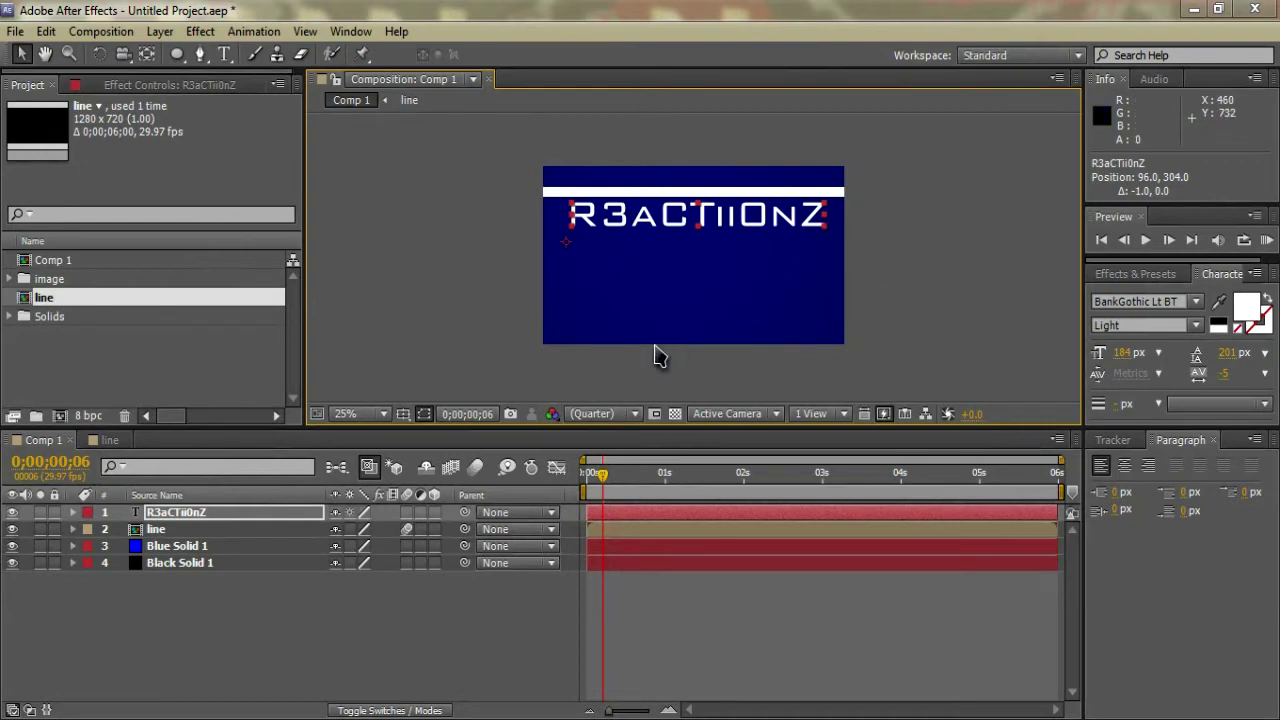
Step: Add a second text layer reading "presents" to Comp 1
left_click(160, 31)
mouse_move(428, 48)
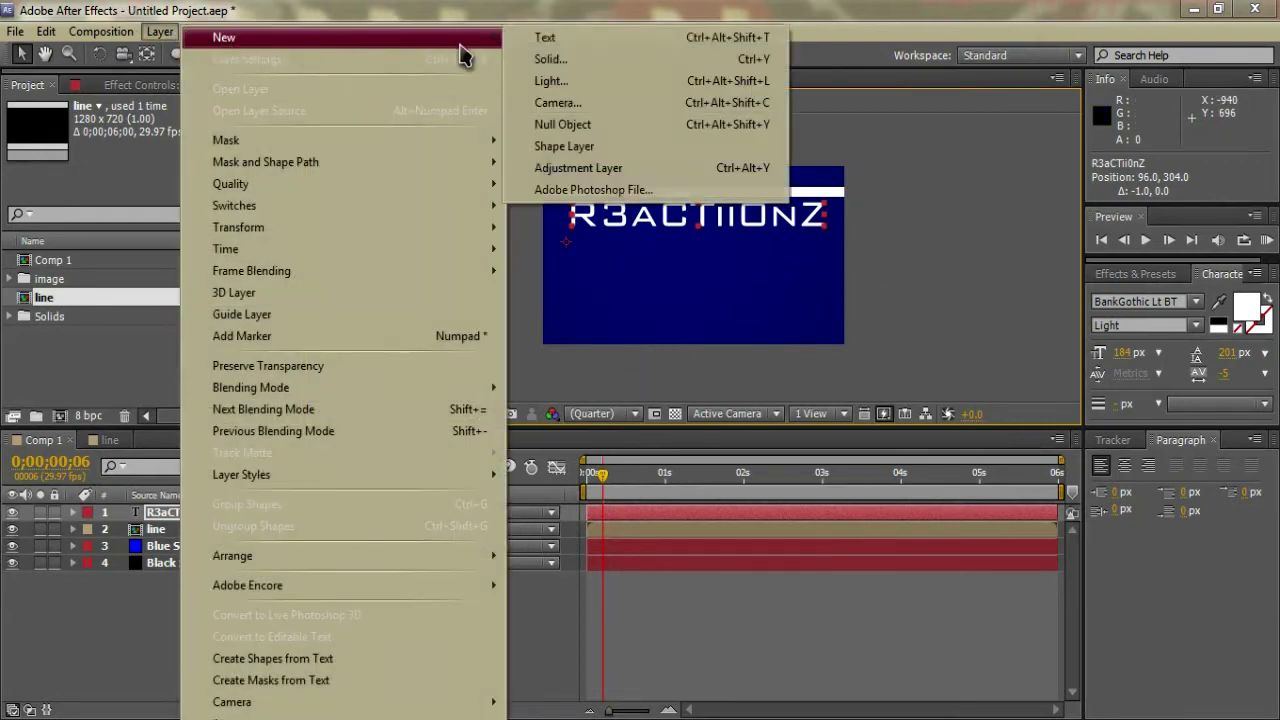
left_click(558, 39)
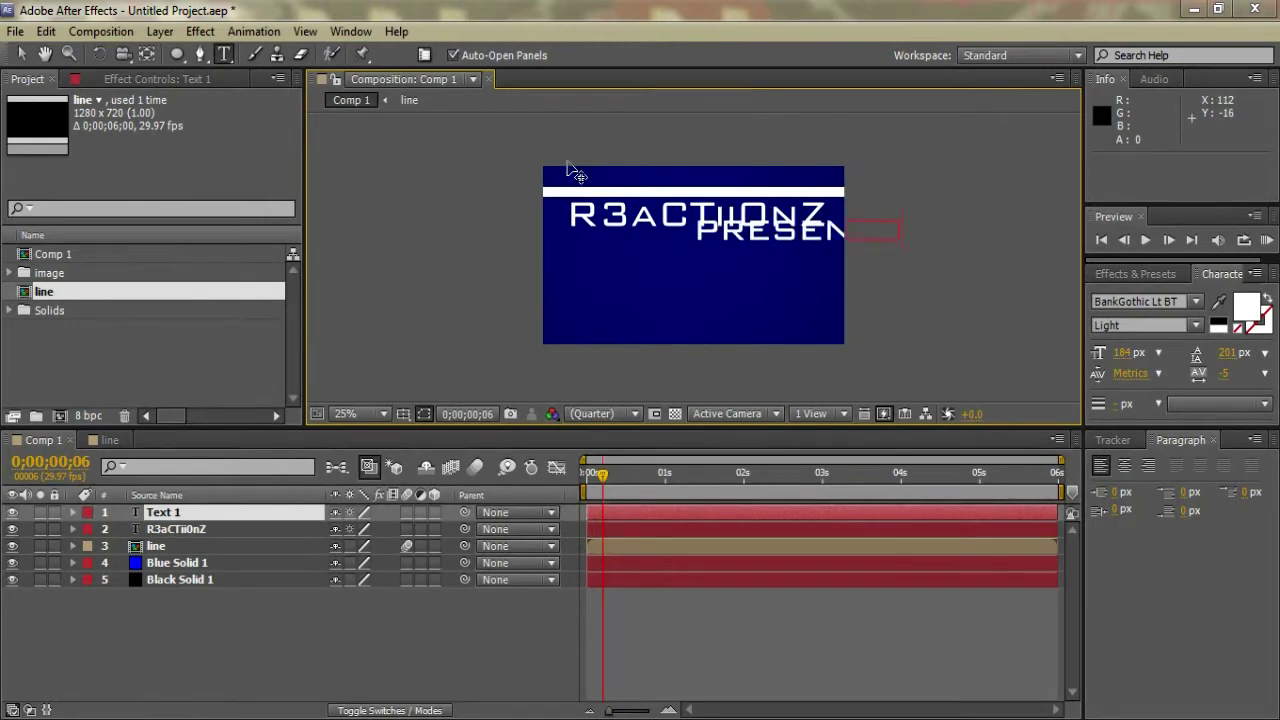
Step: Set the "presents" text size to 168 px and place it beneath the title, at position about 260, 412
left_click(1119, 358)
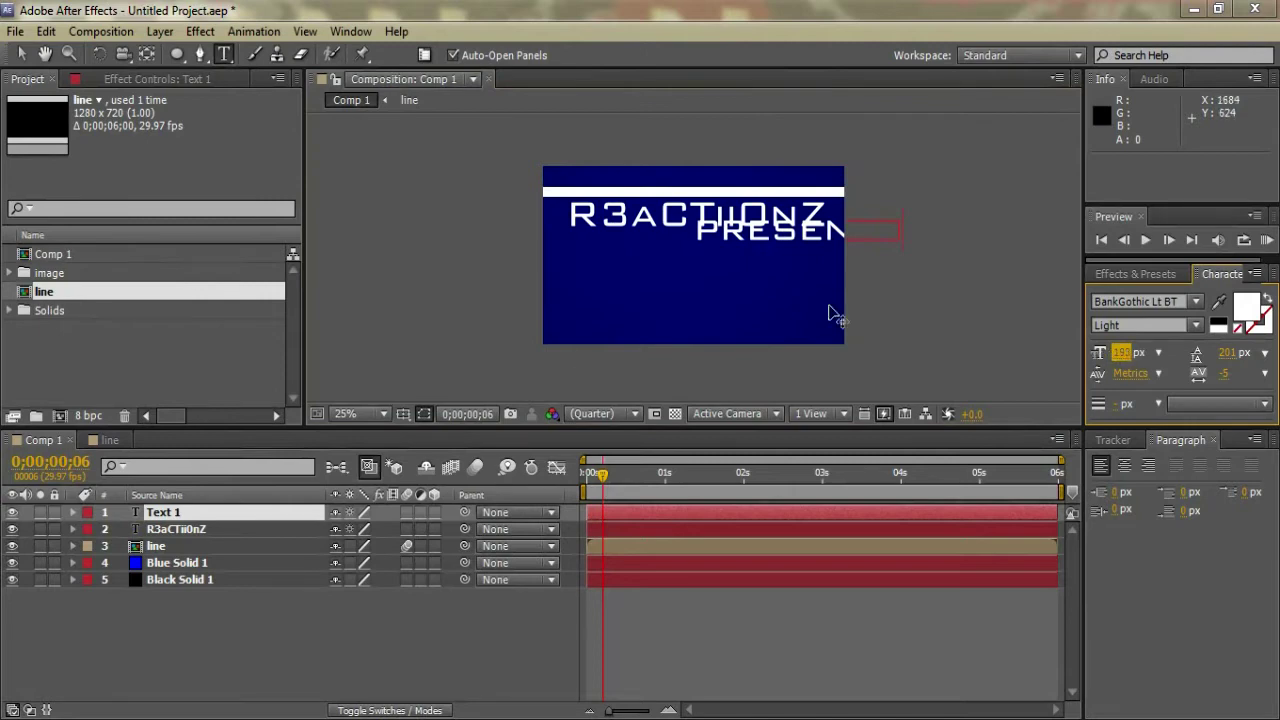
double_click(603, 515)
left_click(1120, 352)
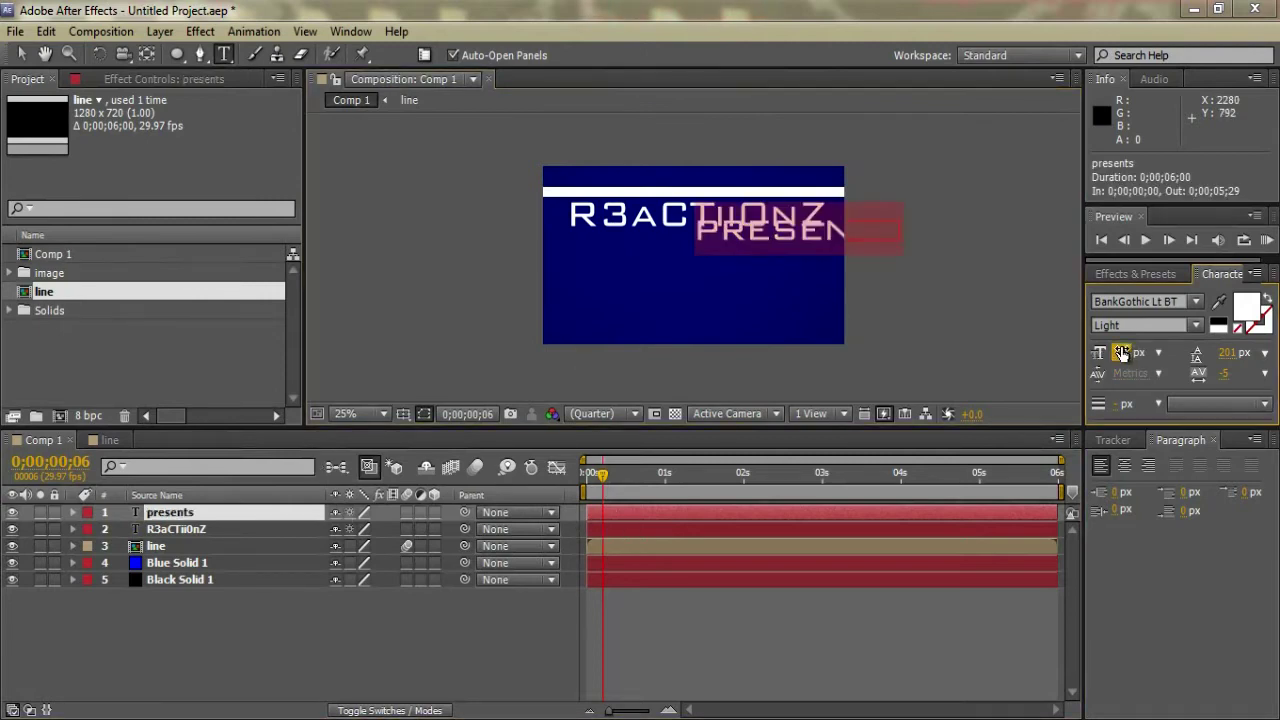
left_click_drag(1110, 350, 1104, 351)
left_click(21, 54)
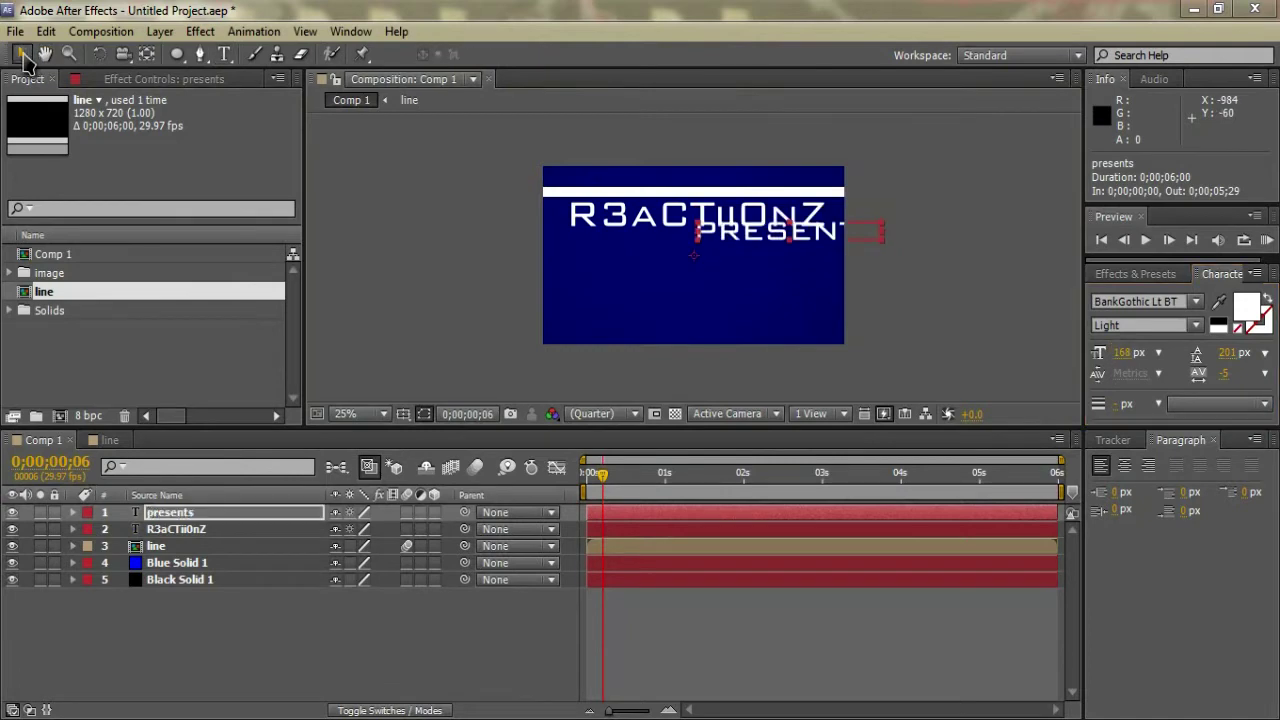
left_click_drag(735, 220, 648, 250)
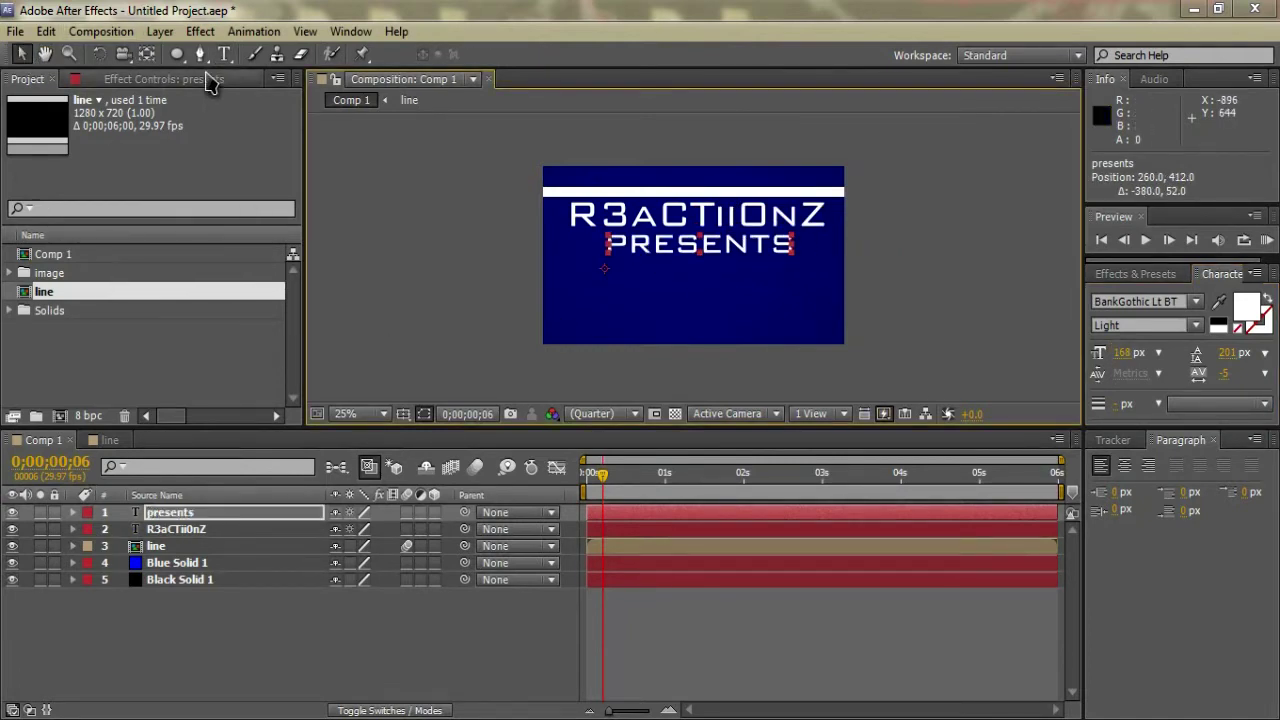
Step: Add a third text layer reading "Tutorials" to Comp 1
left_click(160, 31)
mouse_move(428, 40)
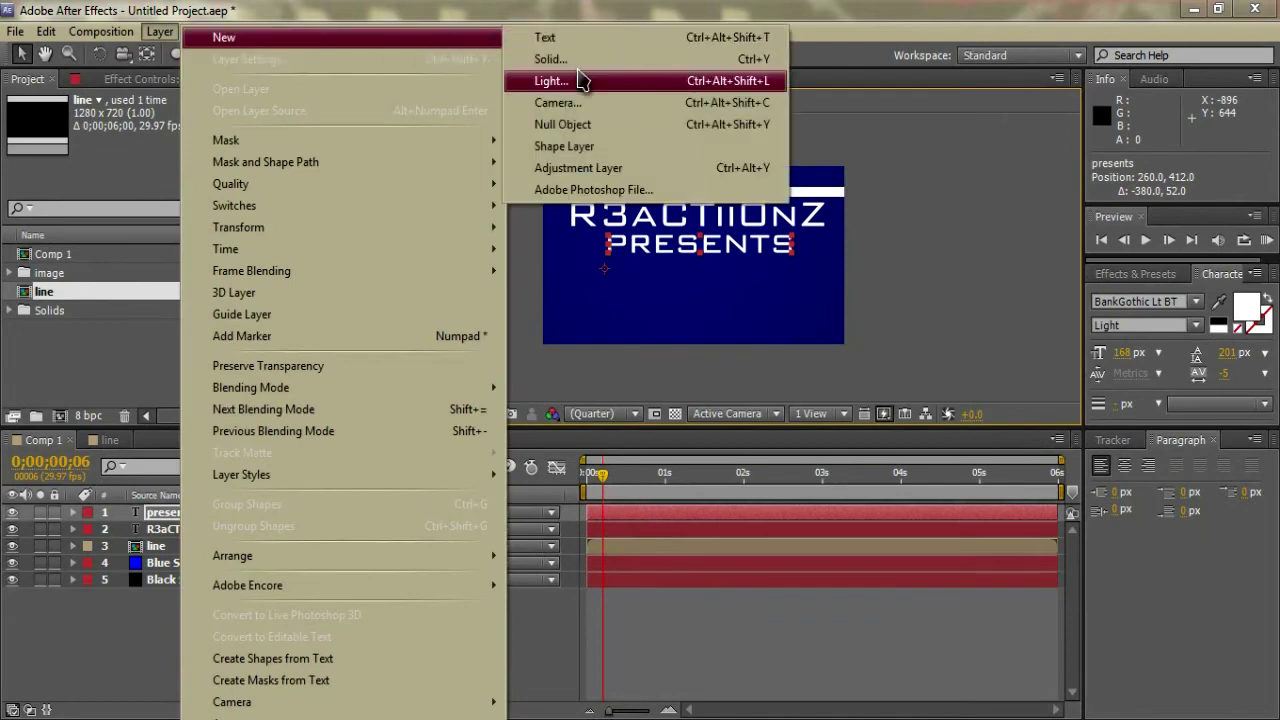
left_click(570, 38)
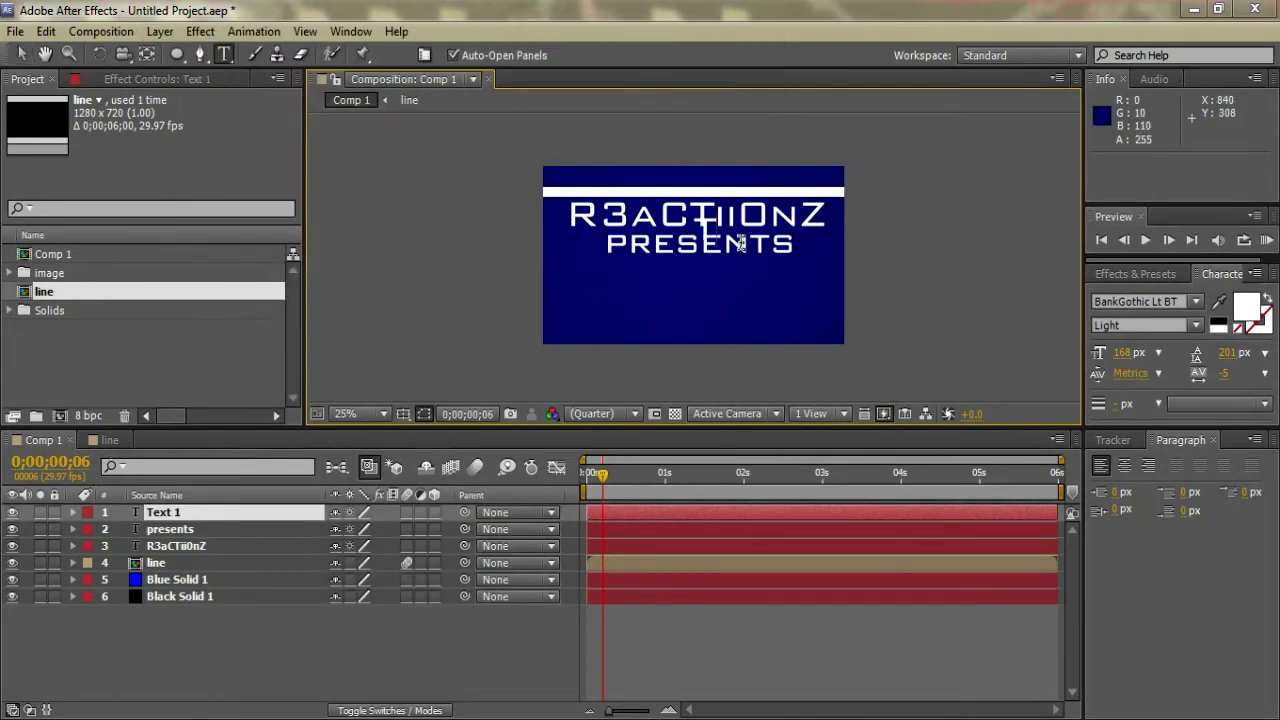
type("TUTORIA")
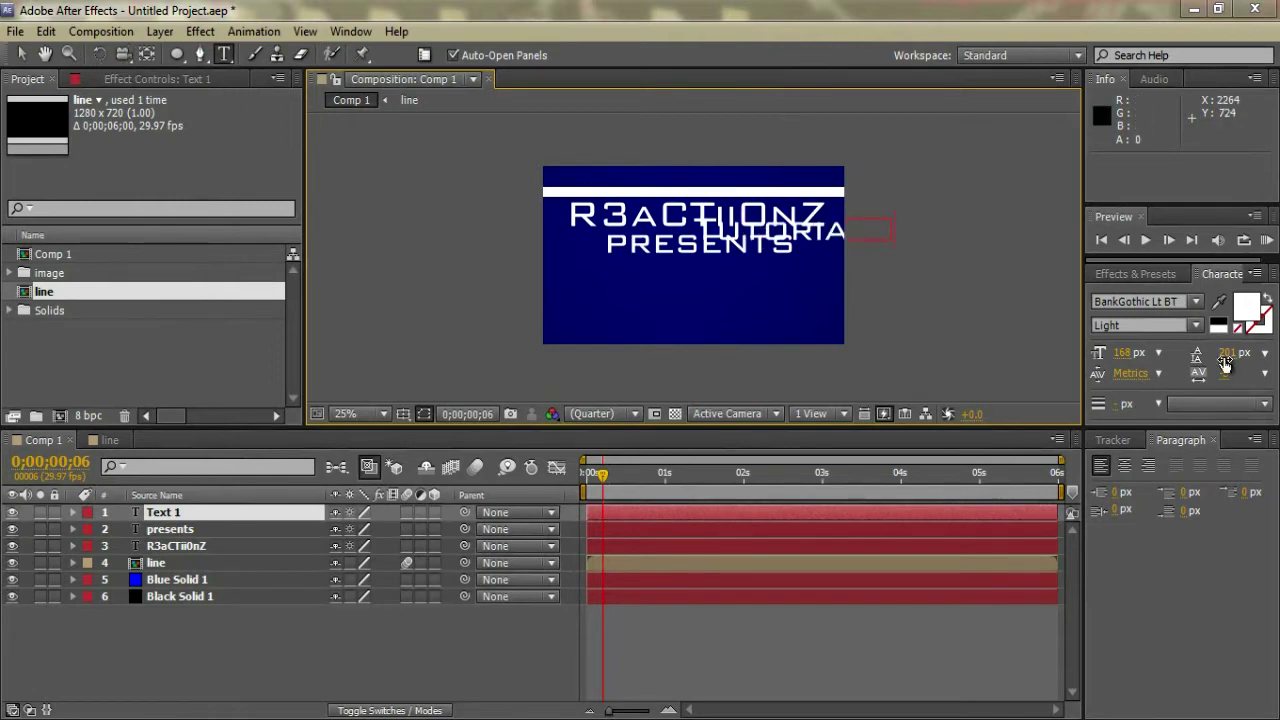
Step: Set the "Tutorials" text size to 249 px and place it beneath "presents", at position about 12, 552
left_click(1130, 353)
left_click(724, 516)
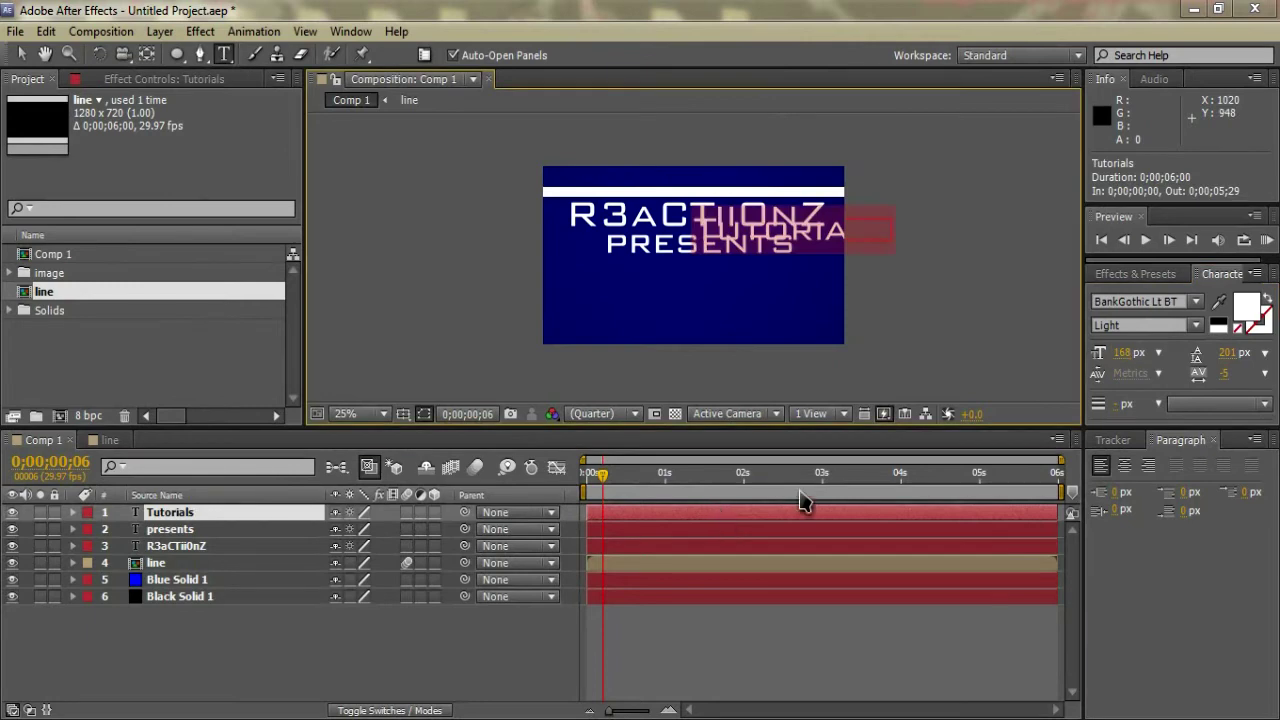
left_click_drag(1121, 358, 61, 14)
left_click(24, 54)
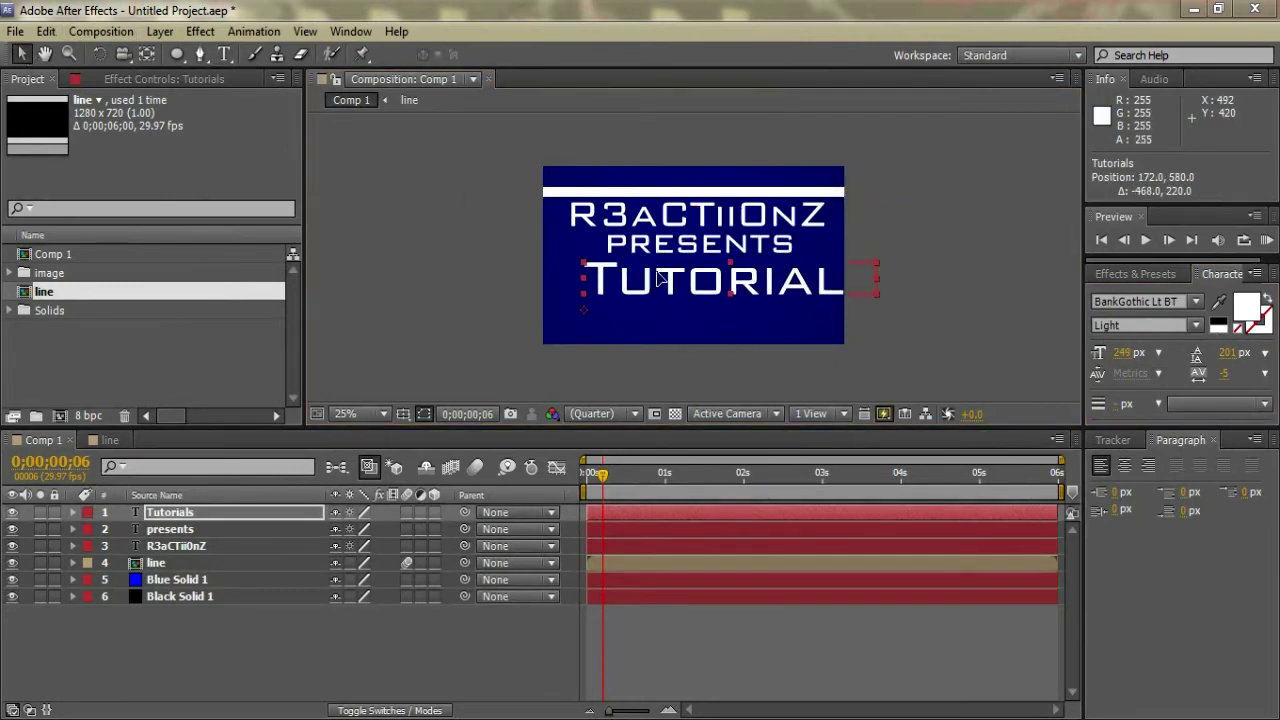
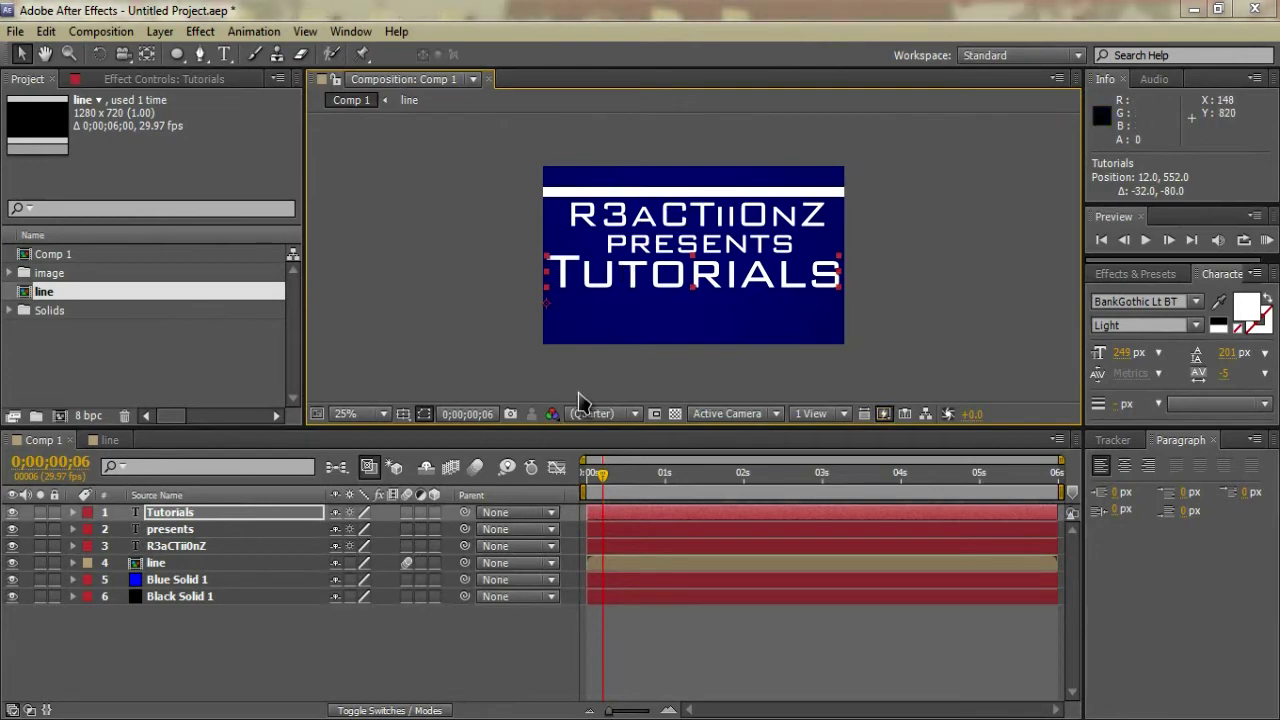
Step: At time 0;00;00;00, move the "Tutorials" text beyond the frame's right edge, to position about 1344, 560
left_click_drag(605, 485, 560, 482)
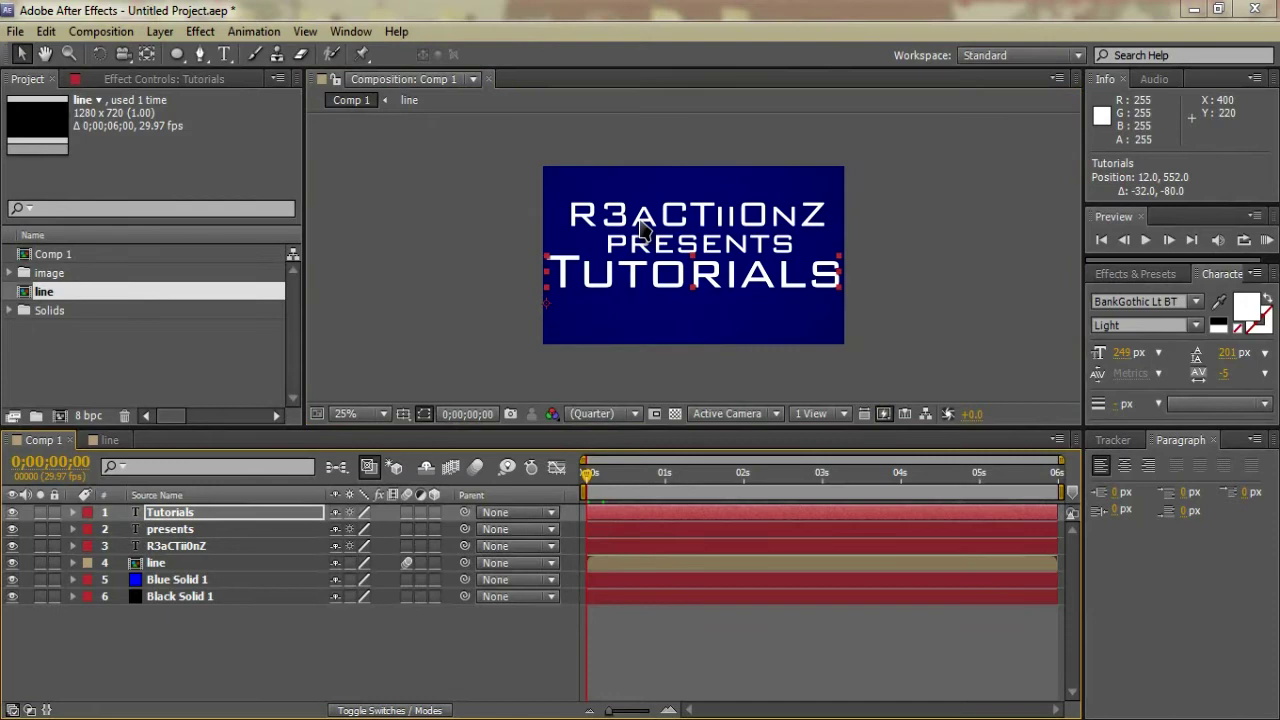
left_click_drag(588, 476, 556, 484)
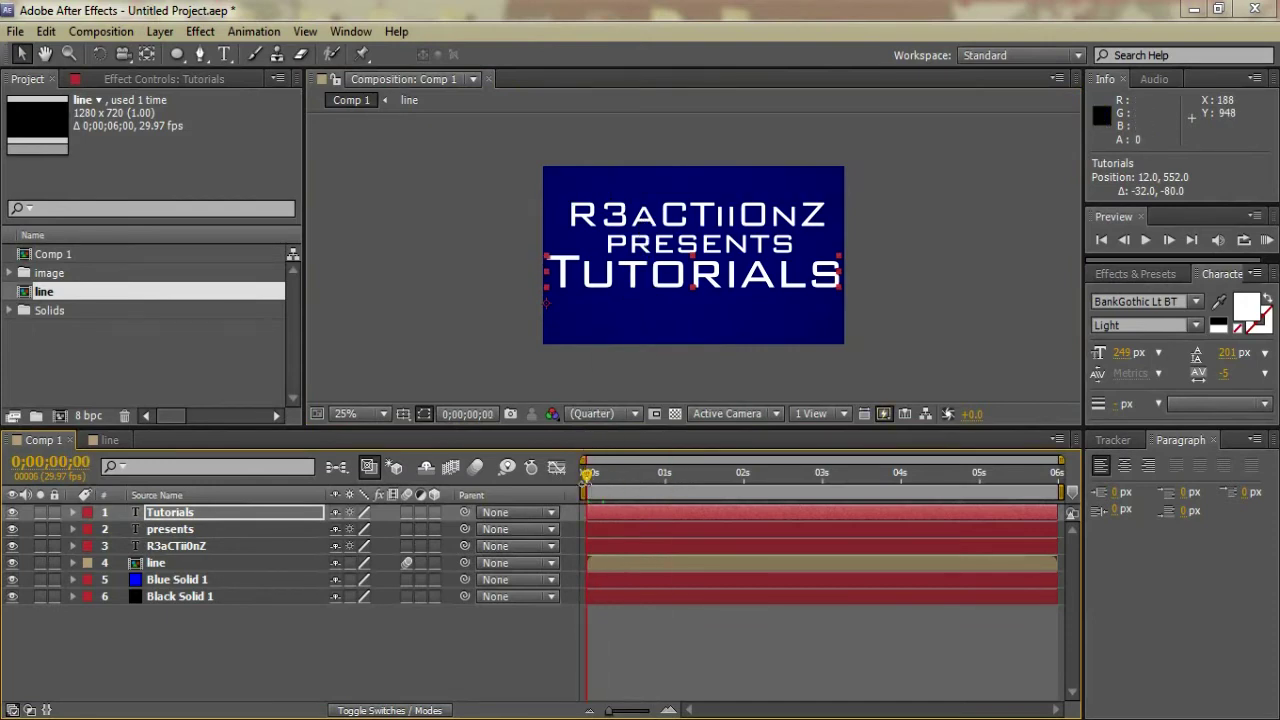
left_click(577, 283)
left_click_drag(577, 283, 855, 282)
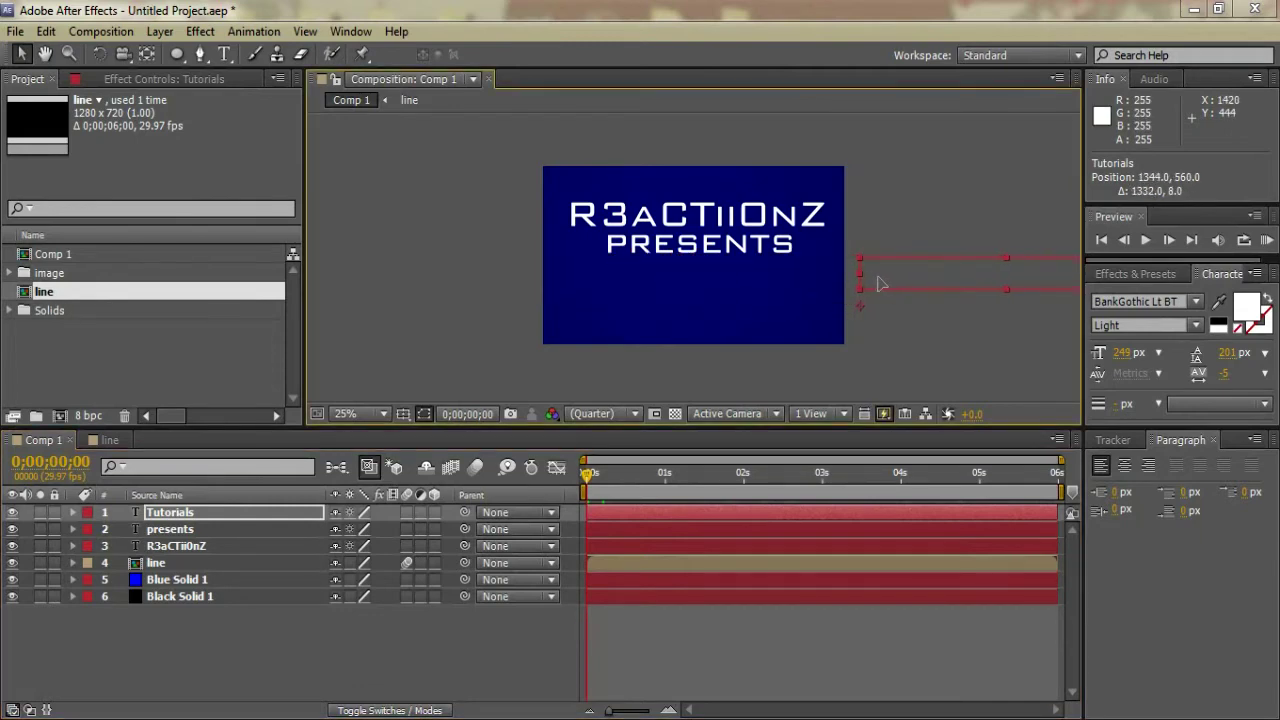
Step: Move "presents" beyond the frame's left edge, to about -928, 404, and the title below the frame, to about 72, 920
left_click_drag(676, 252, 389, 248)
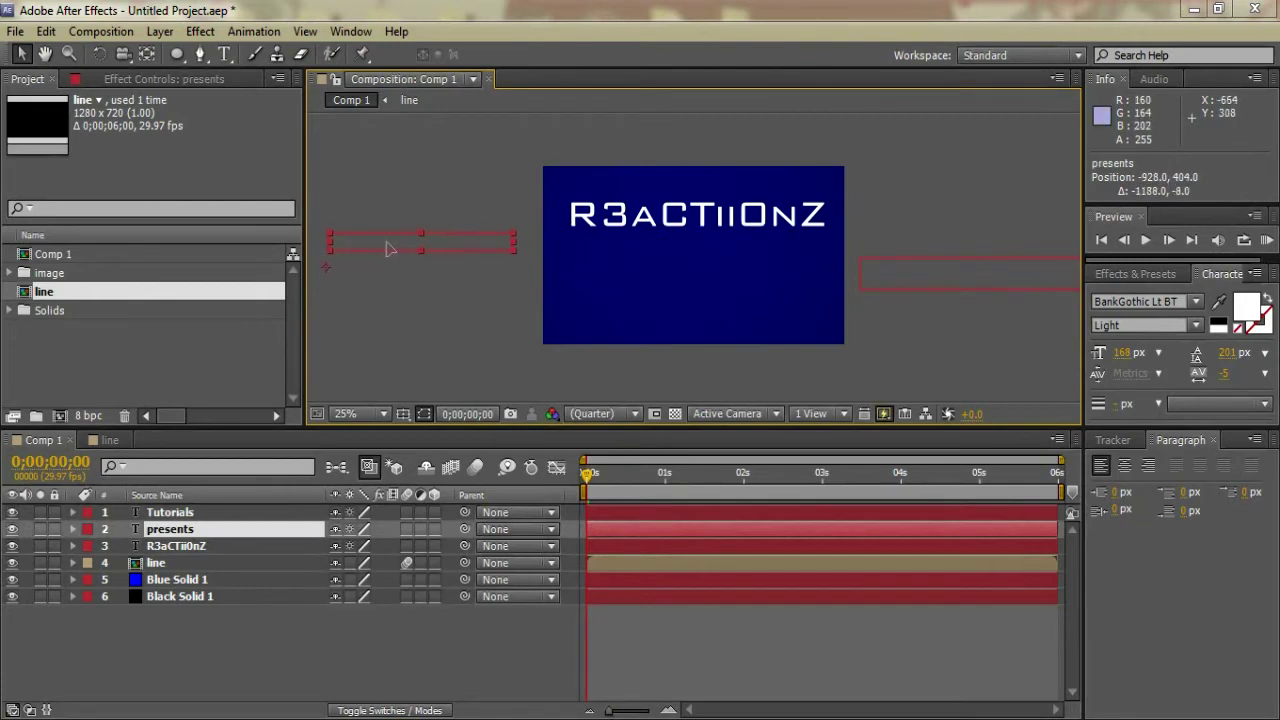
left_click(674, 220)
left_click_drag(663, 250, 656, 372)
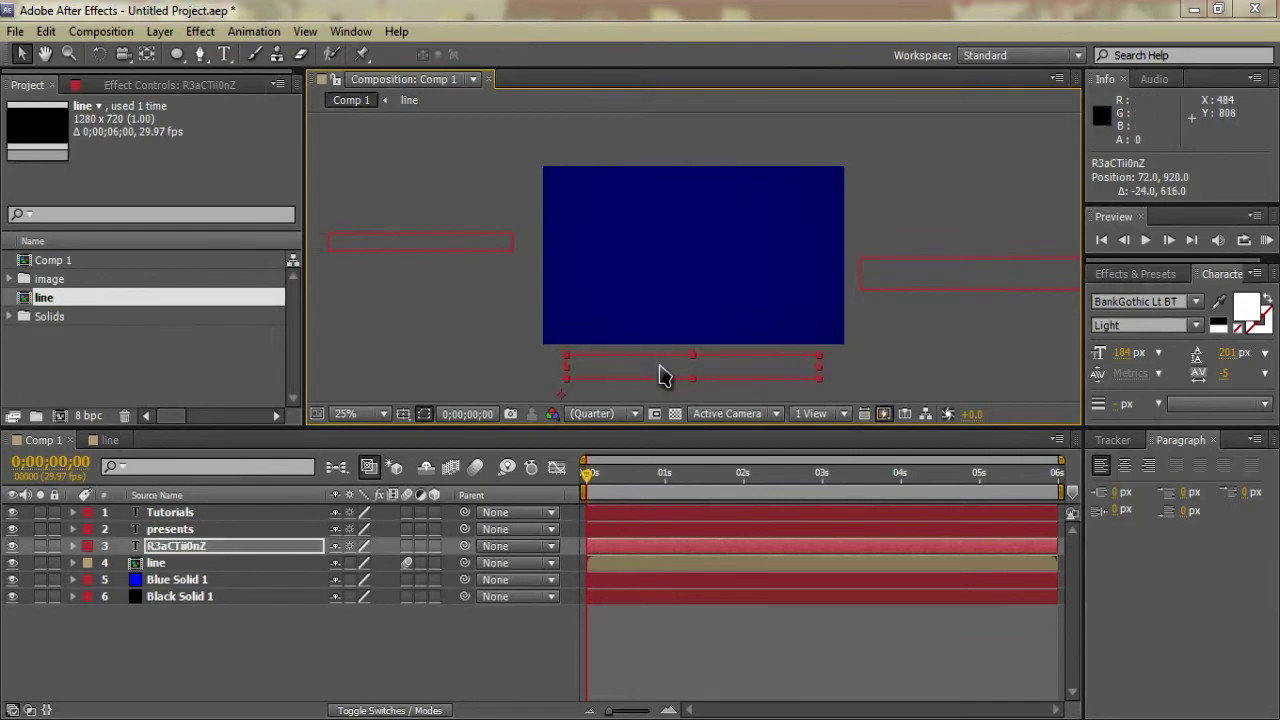
mouse_move(587, 476)
left_mouse_down()
mouse_move(617, 482)
mouse_move(586, 480)
left_mouse_up()
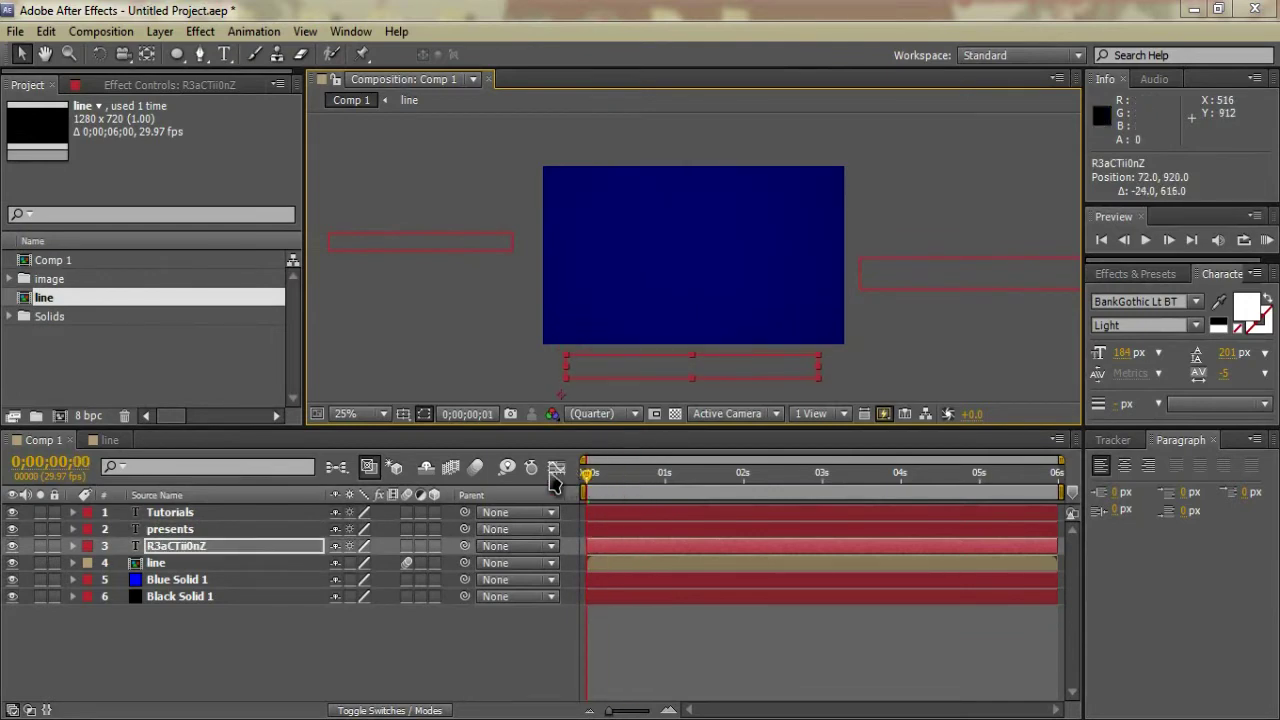
Step: Reveal the title layer's Position property and set its first keyframe at 0;00;00;05, with the text below the frame
left_click(181, 550)
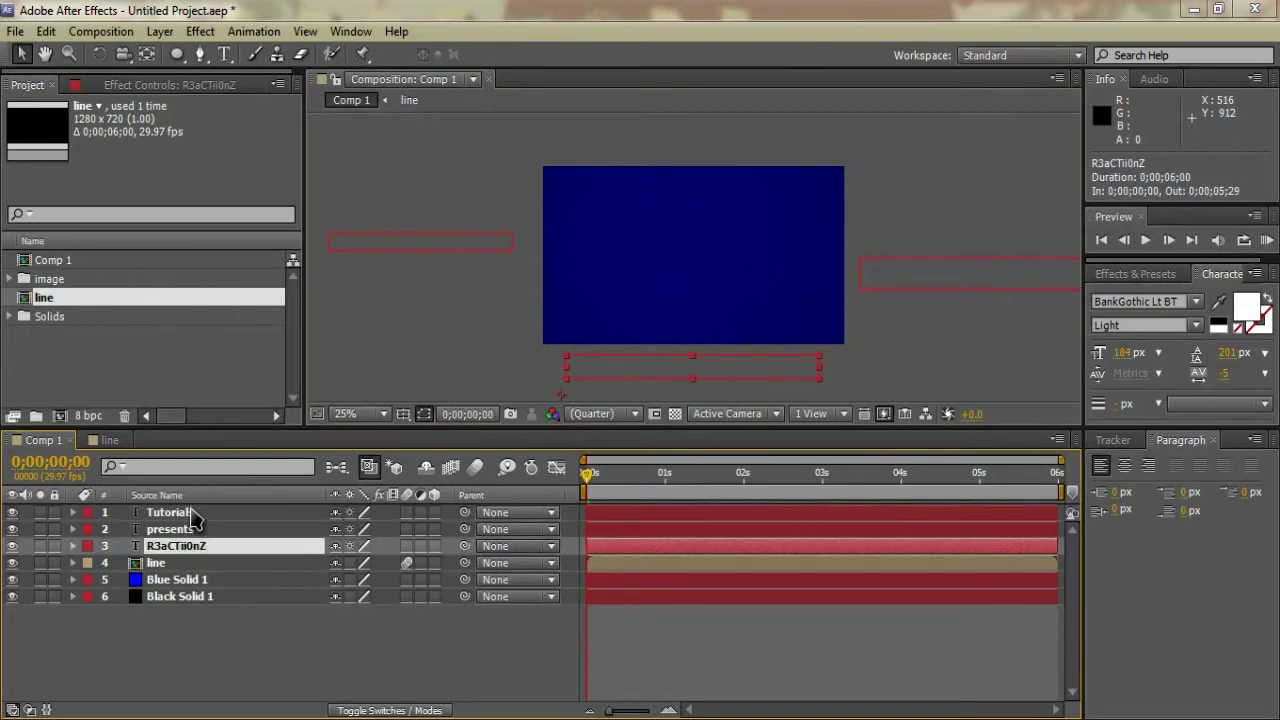
key("ctrl+Up")
key("ctrl+Down")
key("ctrl+Up")
key("ctrl+Up")
left_click(190, 545)
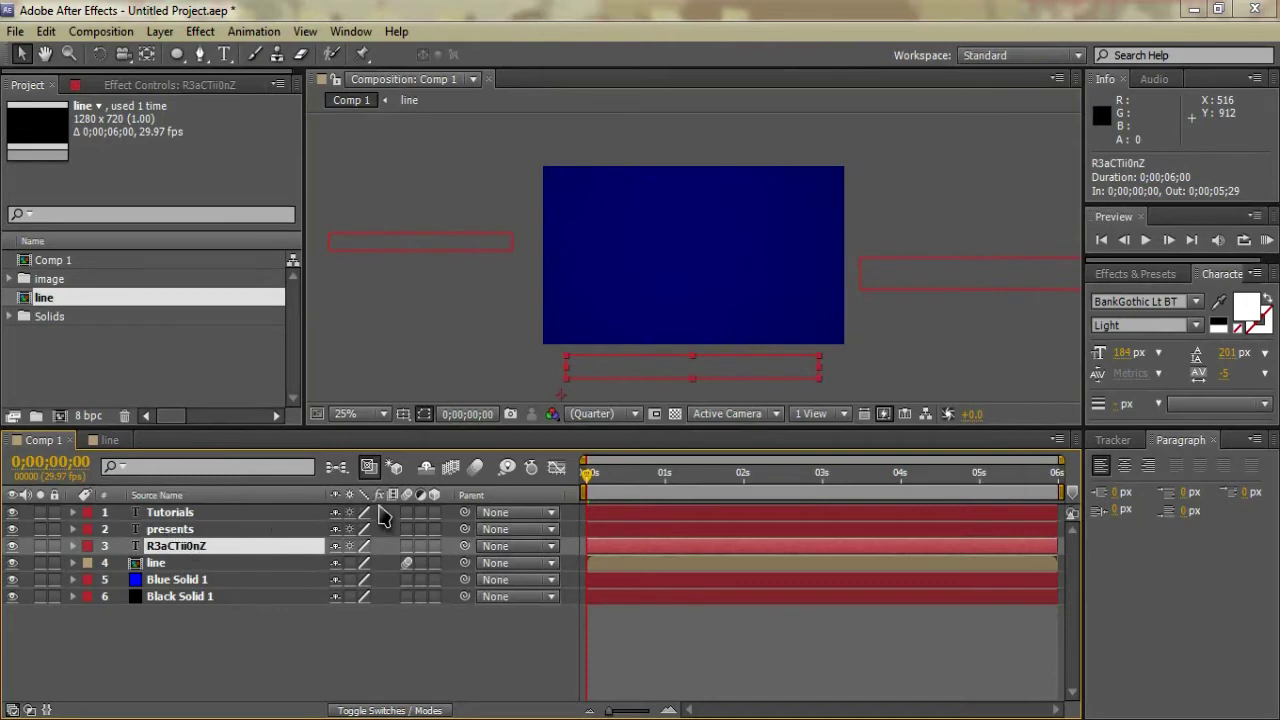
key("p")
left_click_drag(590, 482, 600, 487)
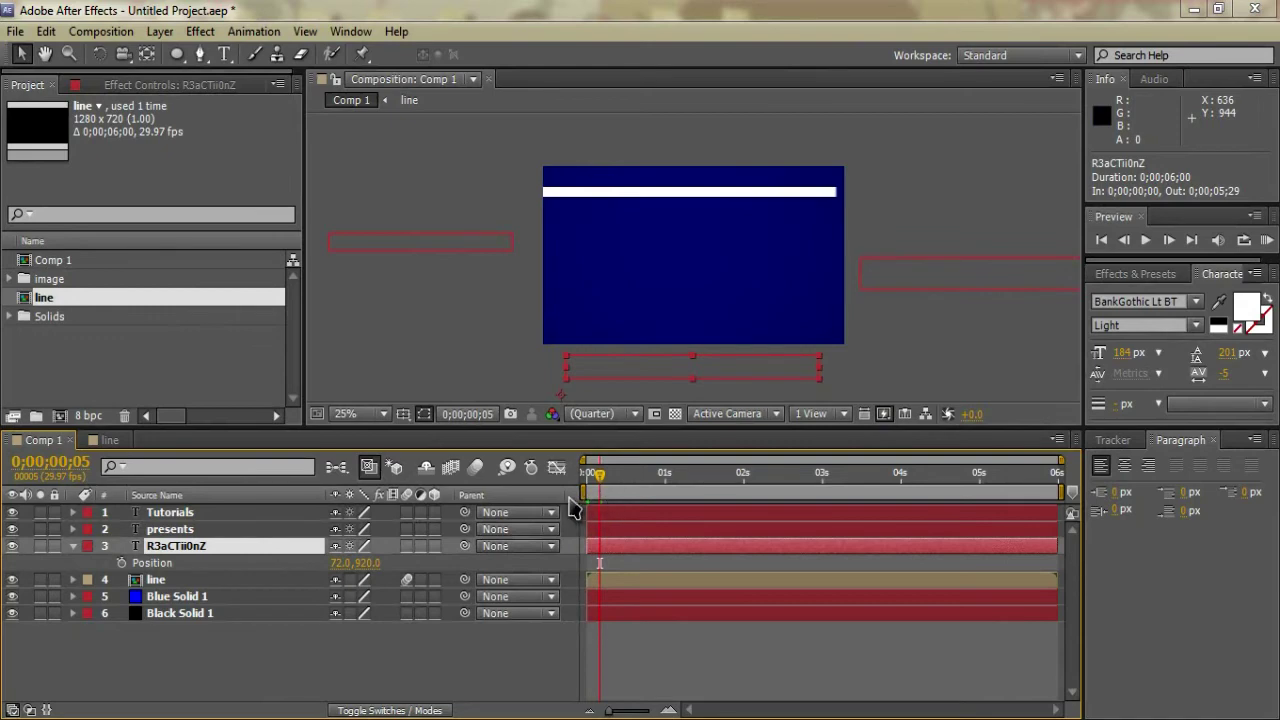
left_click(121, 563)
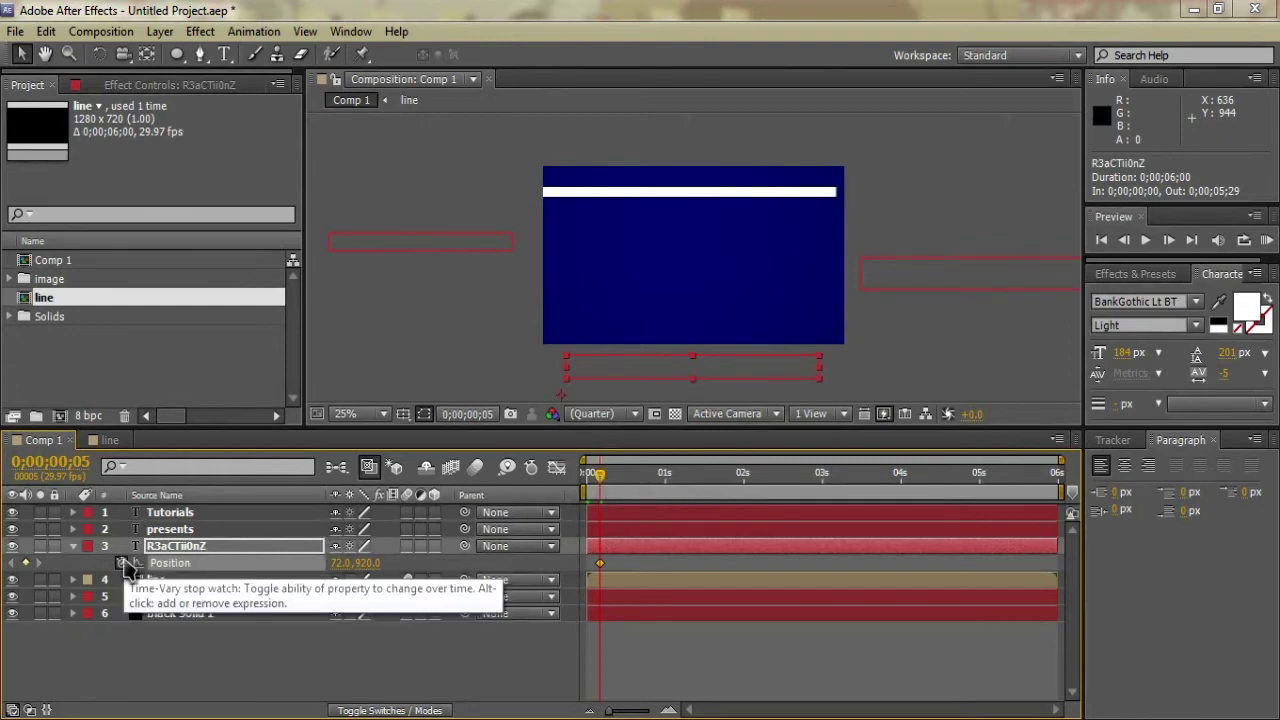
Step: At 0;00;00;11, move the title up to position 72, 304 just below the white bar, and collapse its layer
left_click(605, 486)
left_click_drag(605, 486, 616, 481)
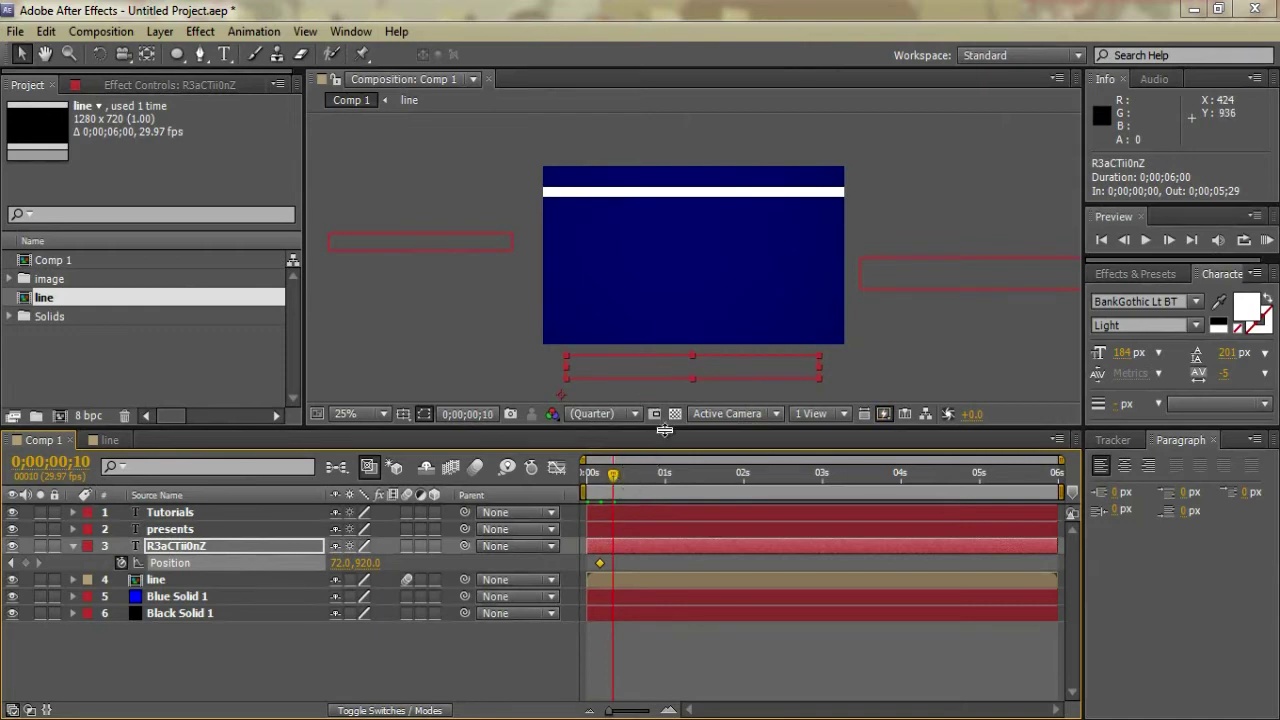
left_click_drag(617, 486, 620, 490)
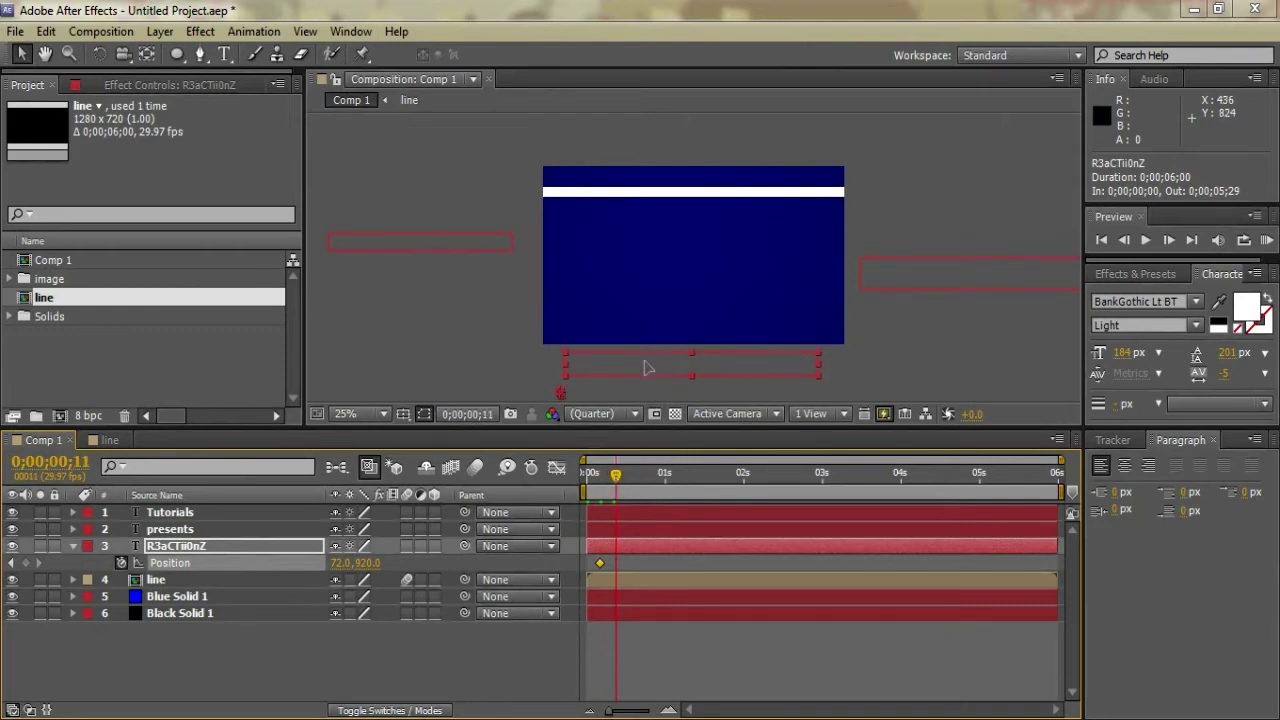
left_click_drag(645, 367, 646, 222)
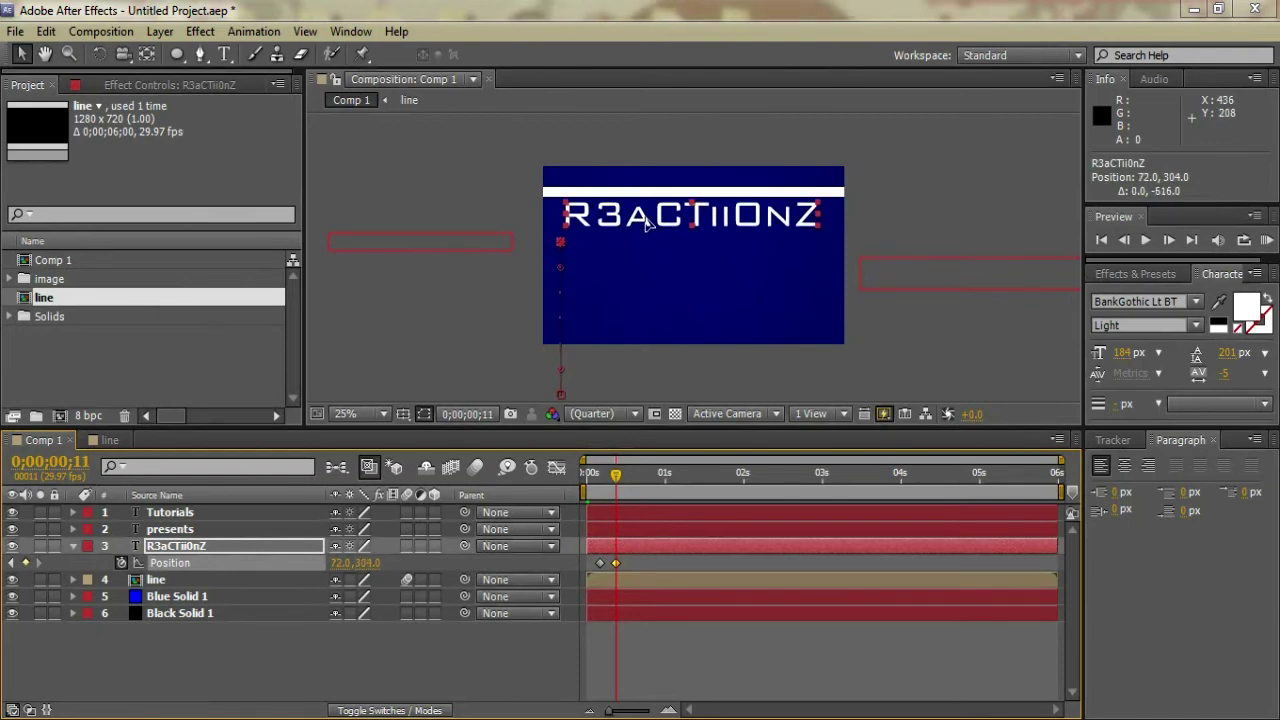
mouse_move(617, 474)
left_mouse_down()
mouse_move(590, 476)
mouse_move(620, 470)
left_mouse_up()
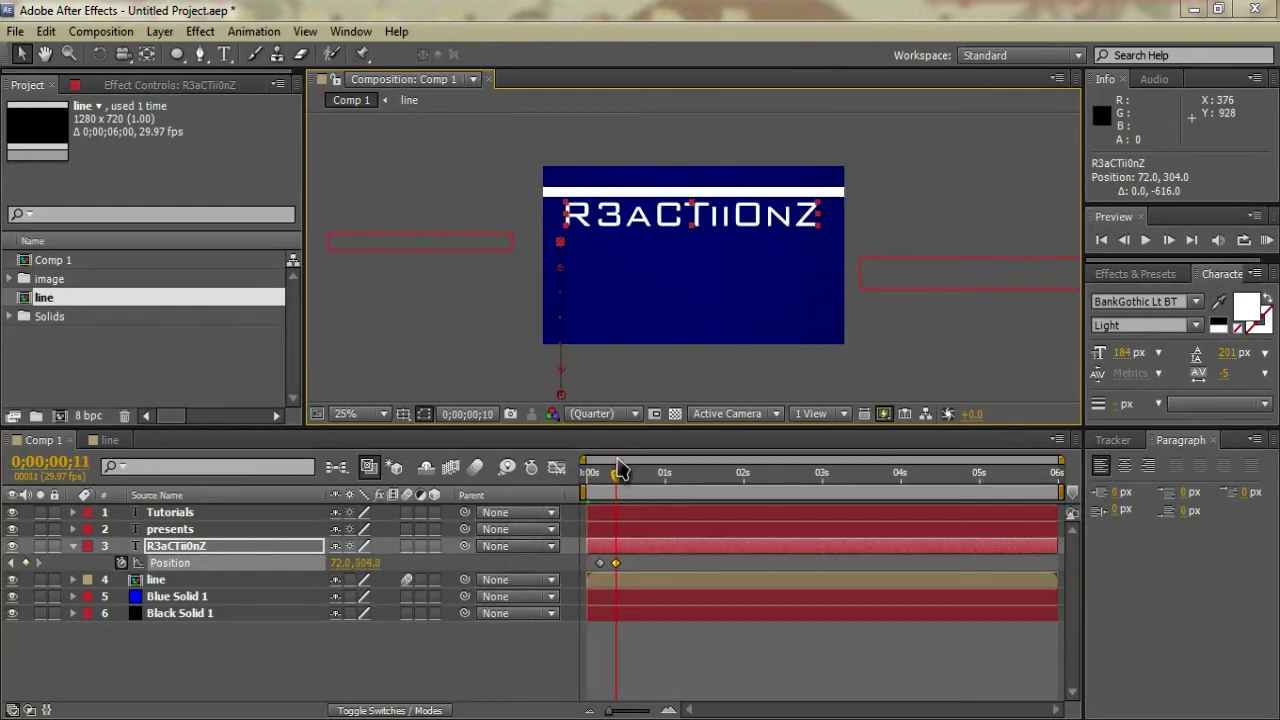
left_click(70, 558)
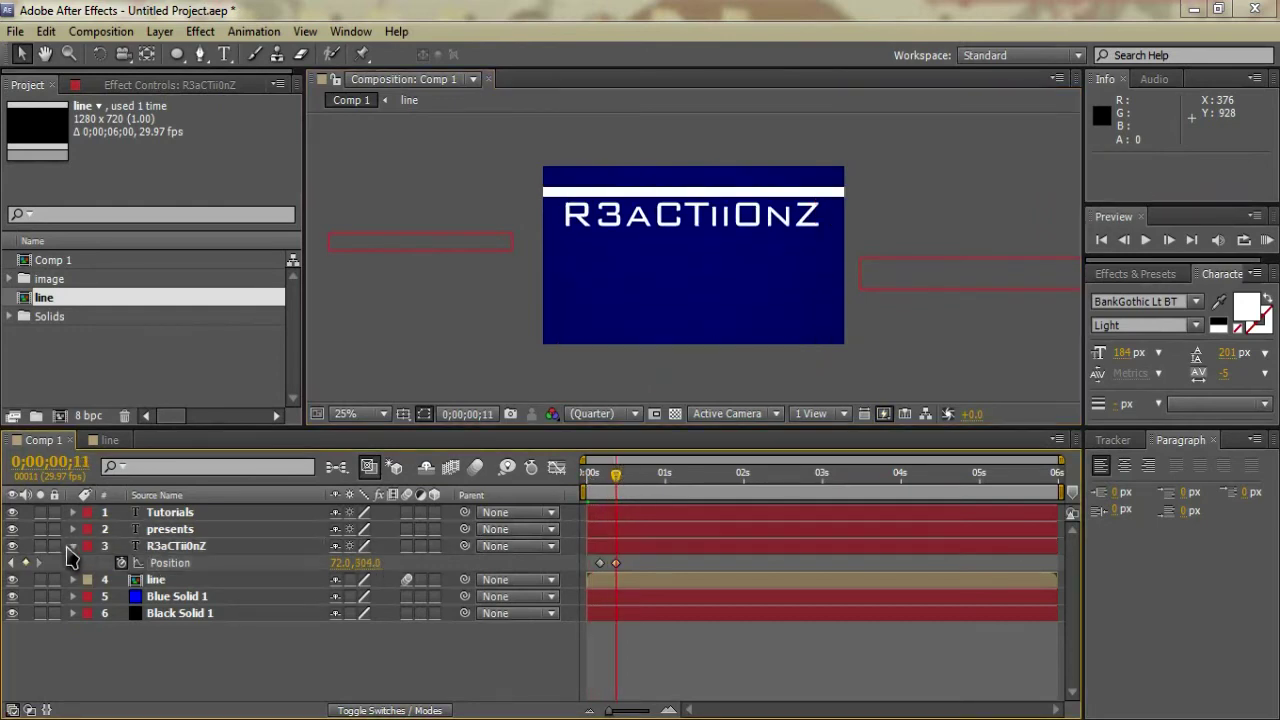
left_click(73, 547)
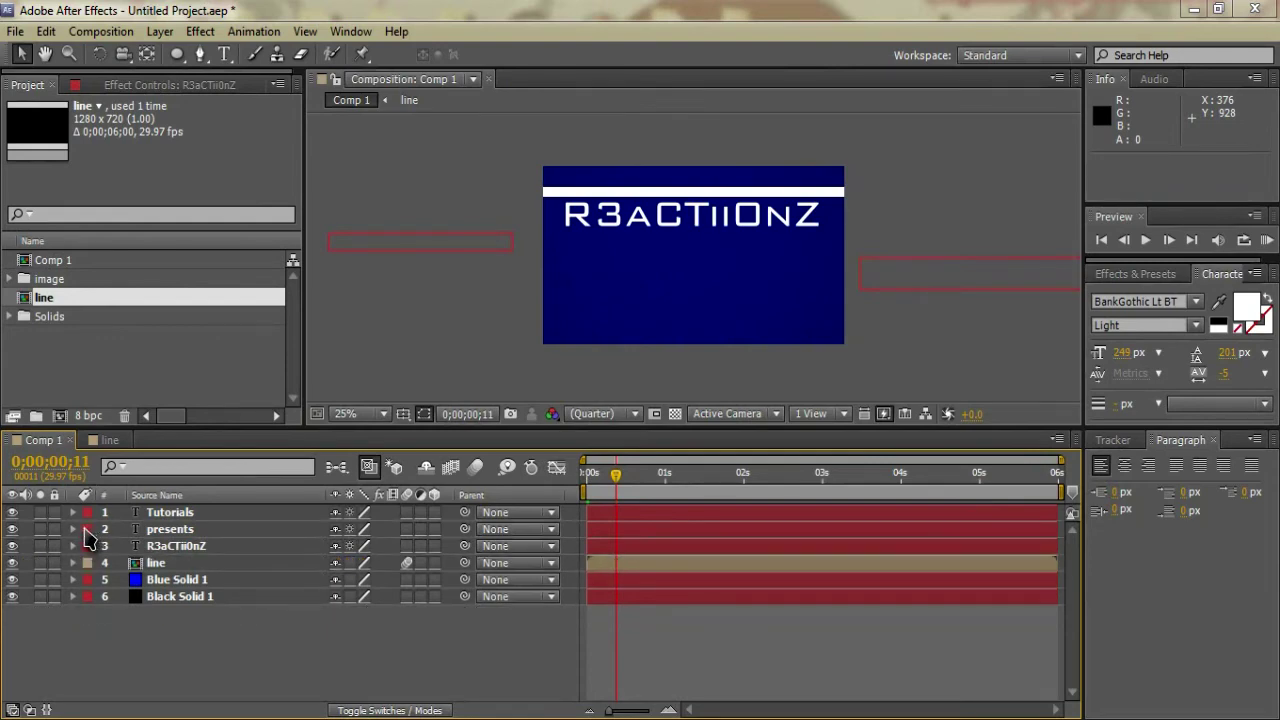
Step: Animate the "presents" position from a keyframe at 0;00;00;11 to about 240, 400, beneath the title, at 0;00;00;18
left_click(72, 529)
left_click(73, 530)
left_click(204, 535)
key("p")
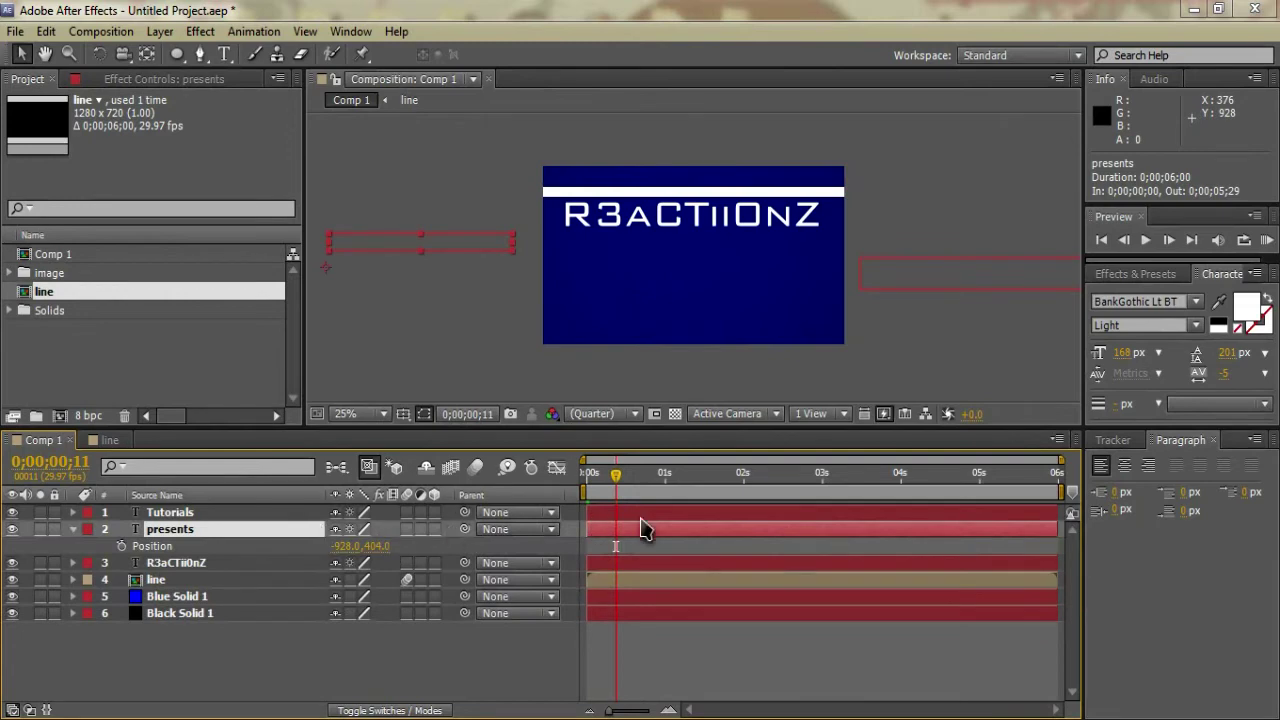
left_click(120, 546)
left_click_drag(615, 481, 632, 484)
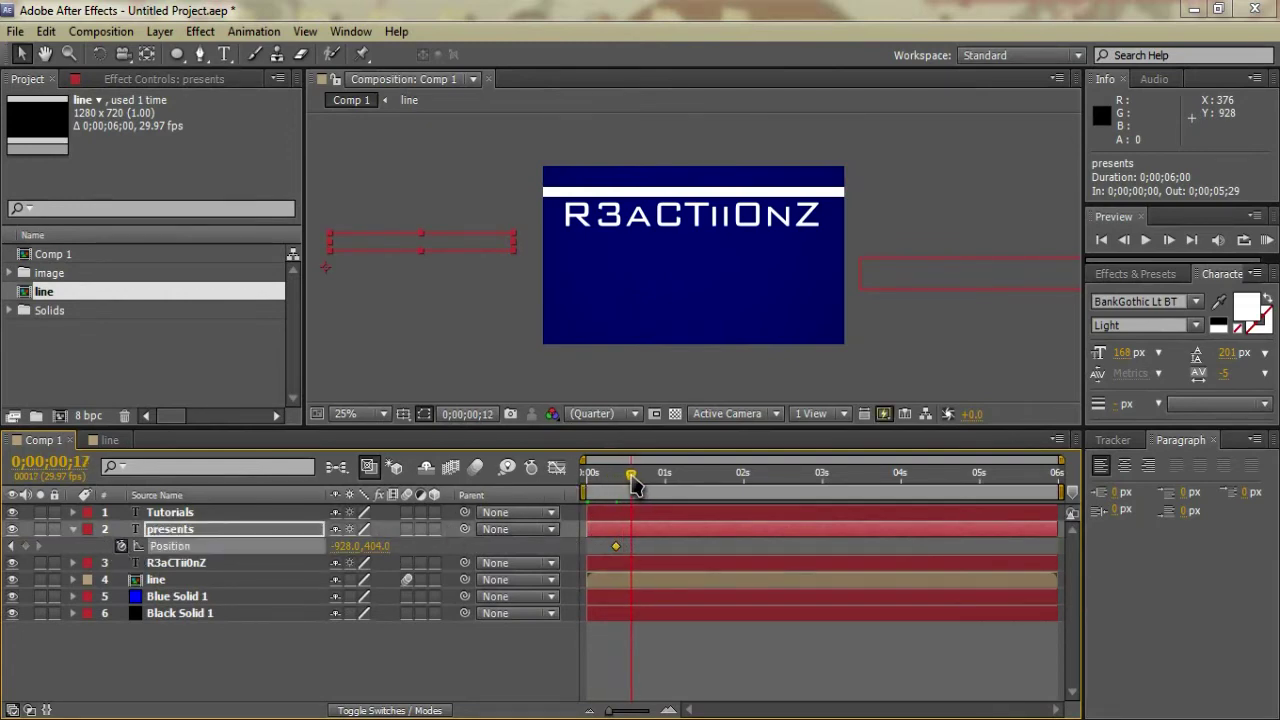
left_click_drag(425, 250, 699, 249)
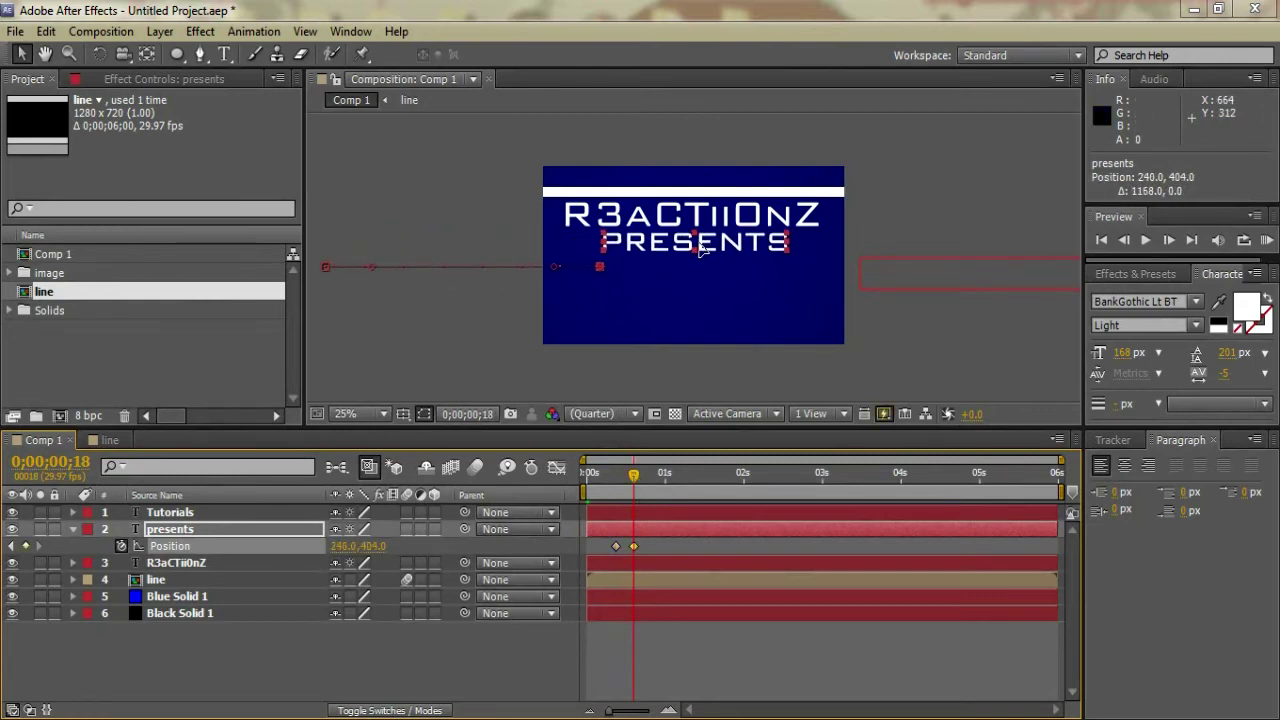
left_click_drag(701, 250, 699, 245)
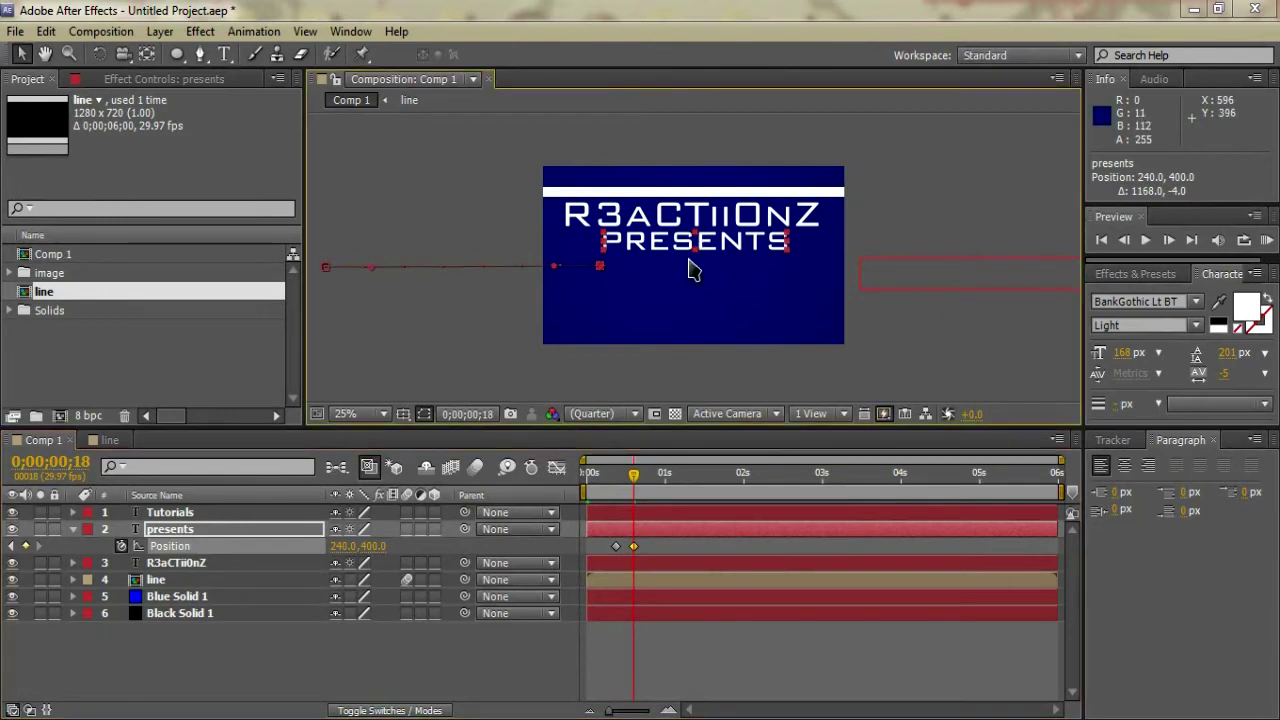
mouse_move(634, 474)
left_mouse_down()
mouse_move(591, 474)
mouse_move(648, 472)
mouse_move(634, 472)
left_mouse_up()
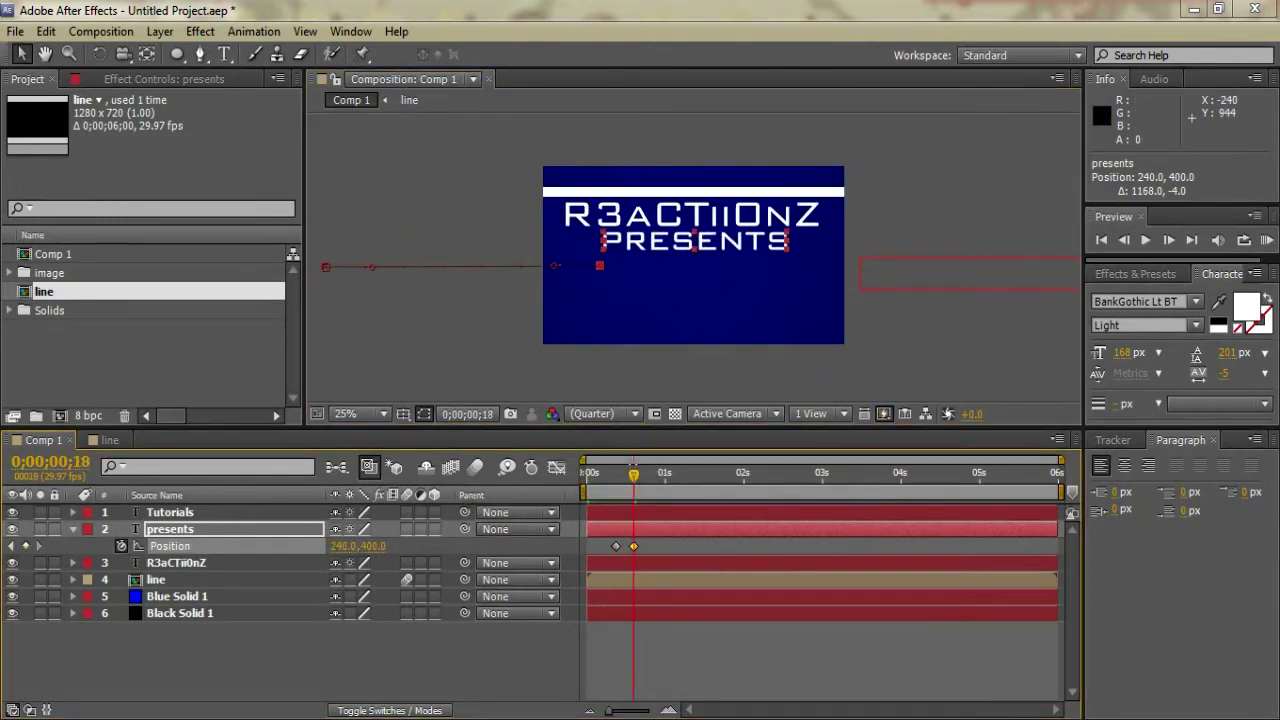
left_click(73, 530)
Step: Animate the "Tutorials" position from a keyframe at 0;00;00;18 to about 16, 548, beneath "presents", at 0;00;00;25
left_click(172, 514)
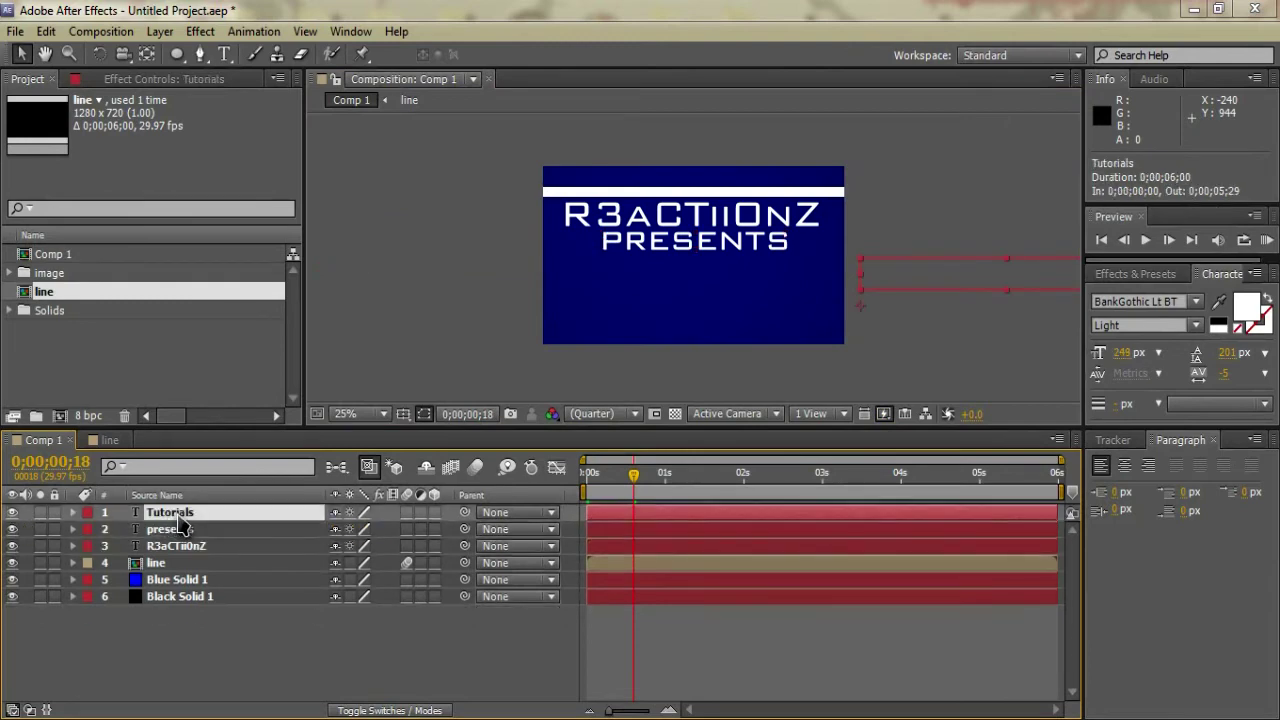
key("p")
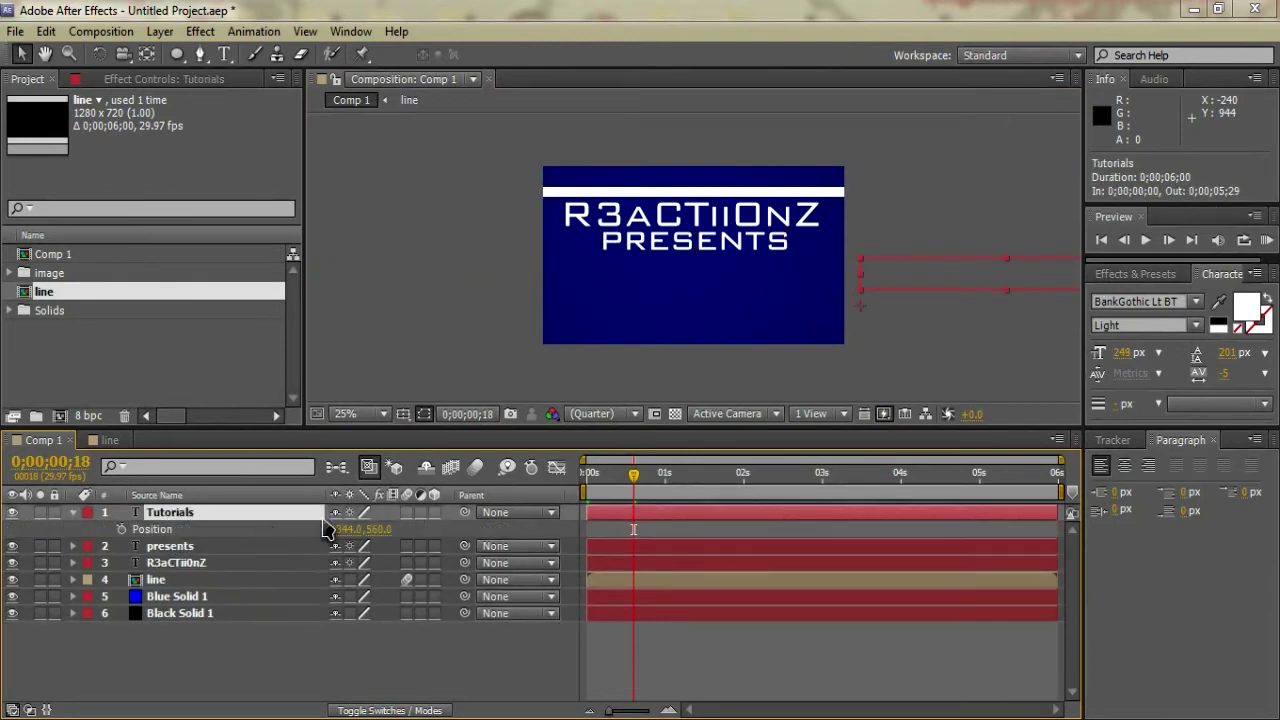
left_click(121, 529)
left_click_drag(634, 487, 653, 487)
left_click_drag(897, 286, 573, 284)
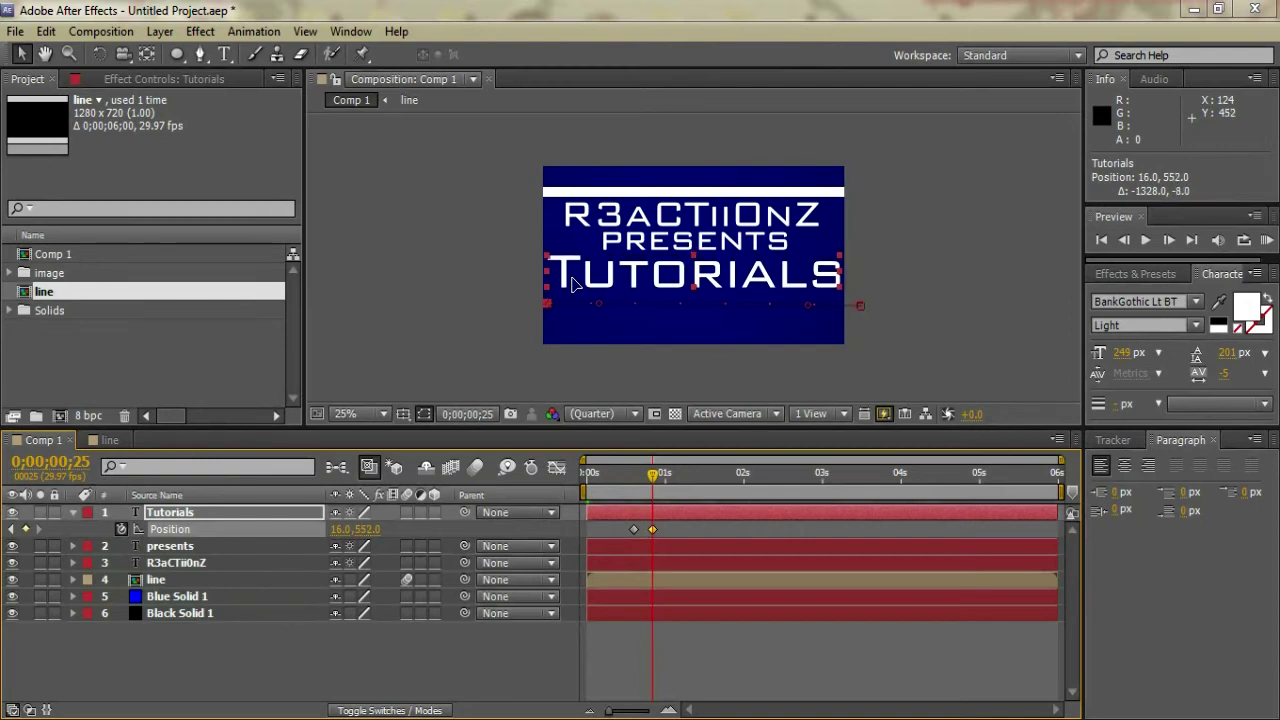
left_click_drag(653, 474, 584, 474)
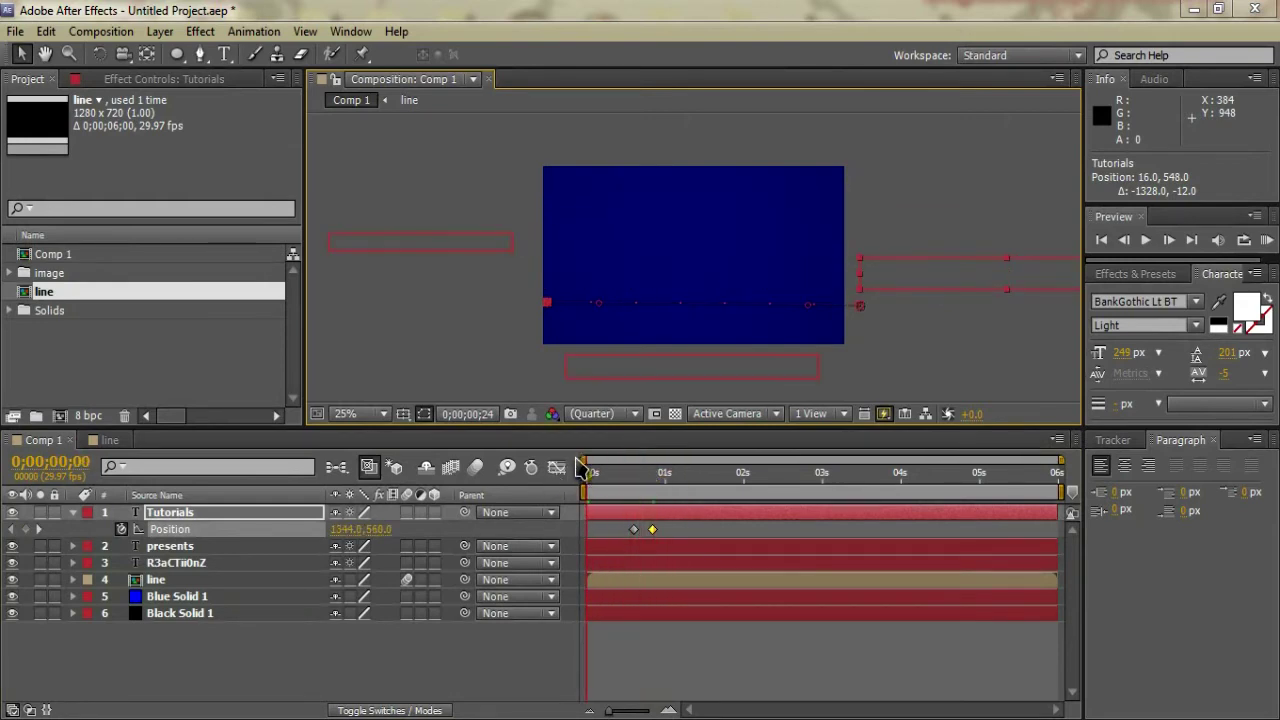
left_click(73, 512)
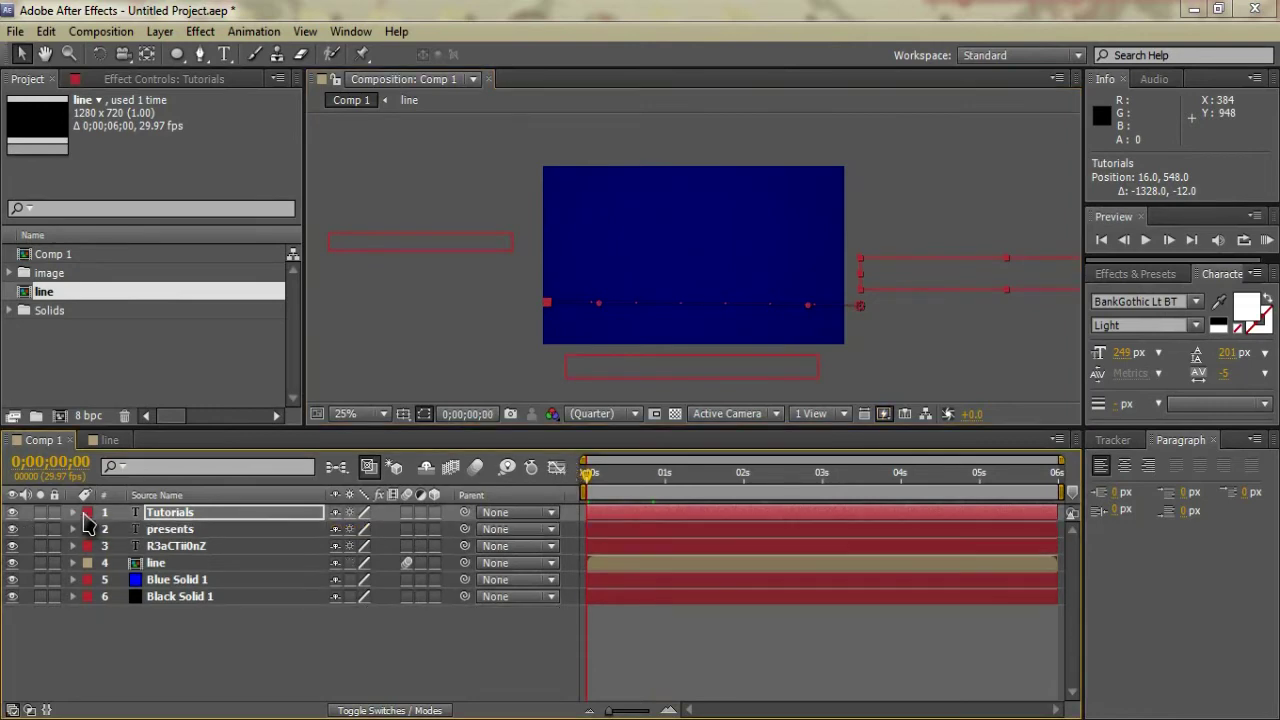
Step: Enable motion blur on the text and solid layers, and toggle the composition-wide motion blur on and off
left_click_drag(406, 513, 409, 591)
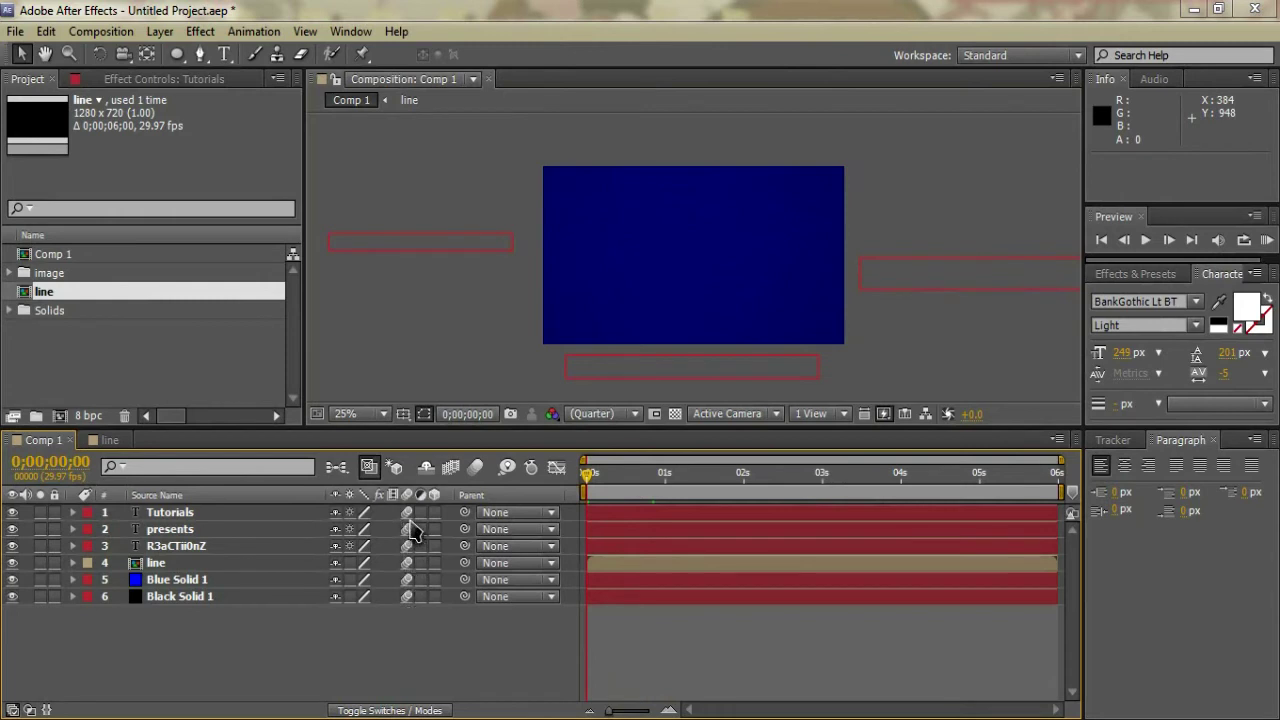
left_click(476, 468)
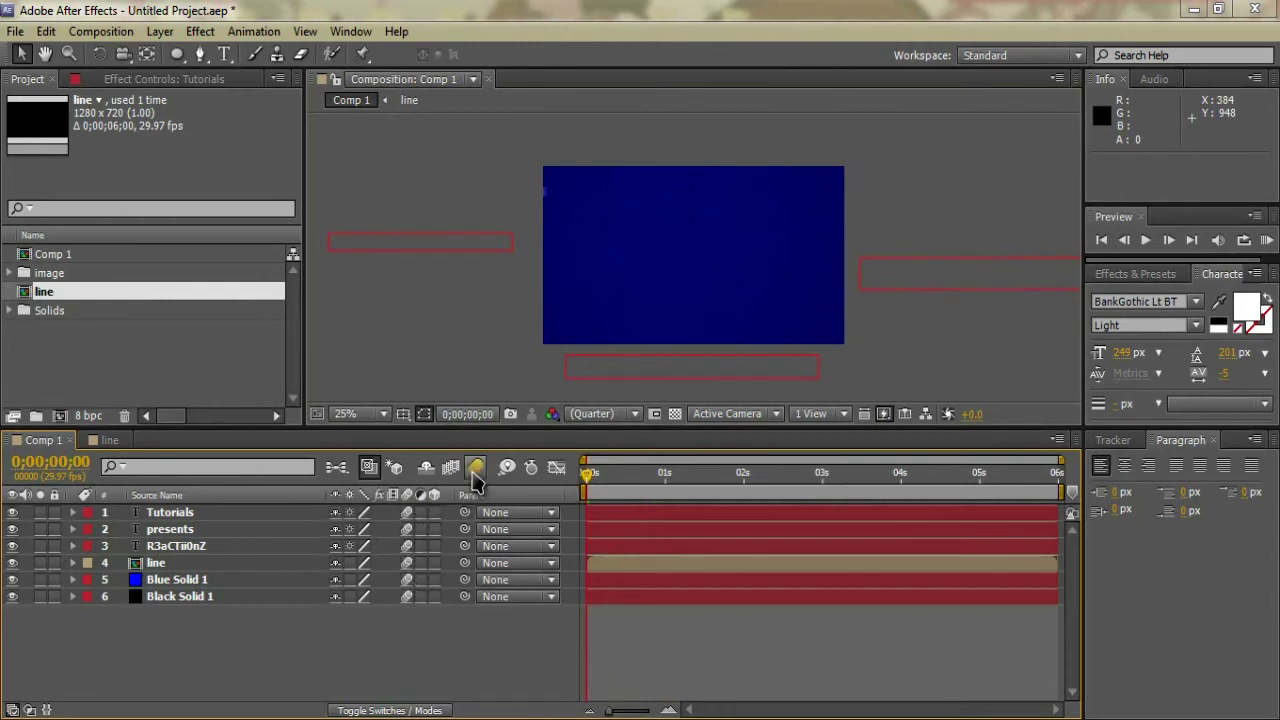
left_click(476, 468)
Step: Turn the three text layers and the line layer into 3D layers
left_click(434, 512)
left_click_drag(434, 563, 437, 600)
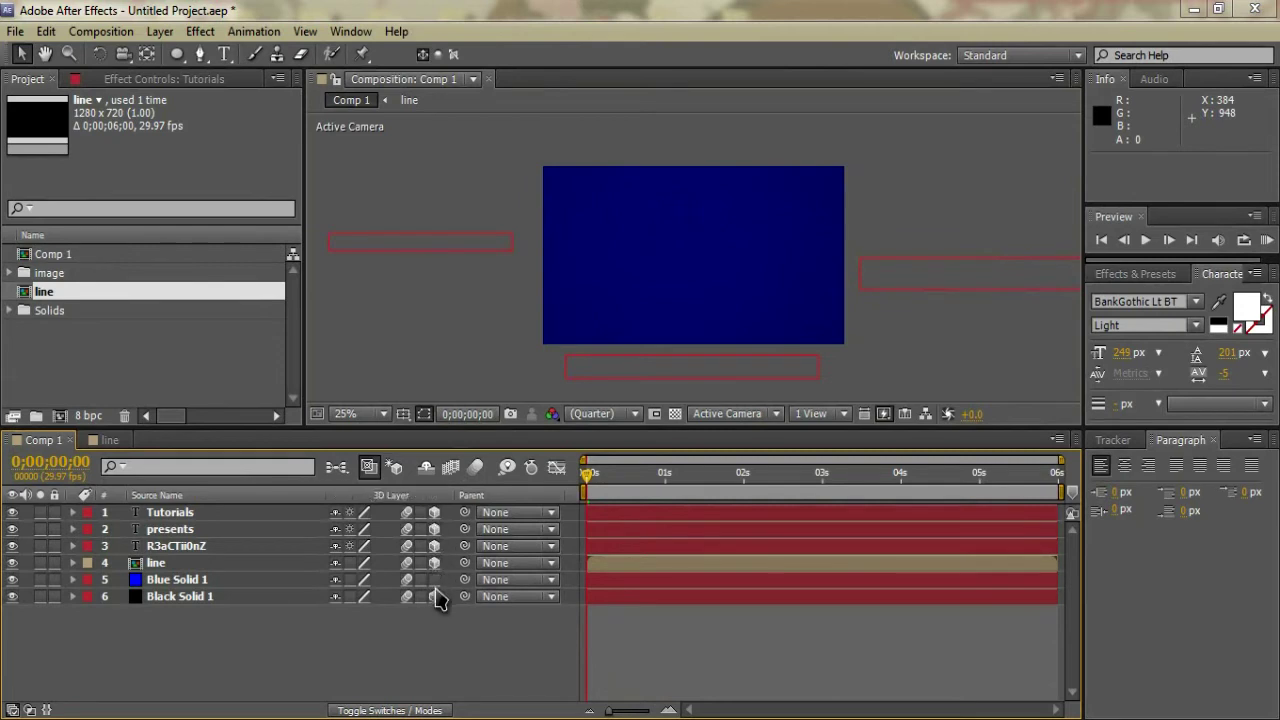
Step: Turn the blue and black solid layers into 3D layers and add a two-node camera with the 50mm preset
left_click_drag(592, 483, 430, 250)
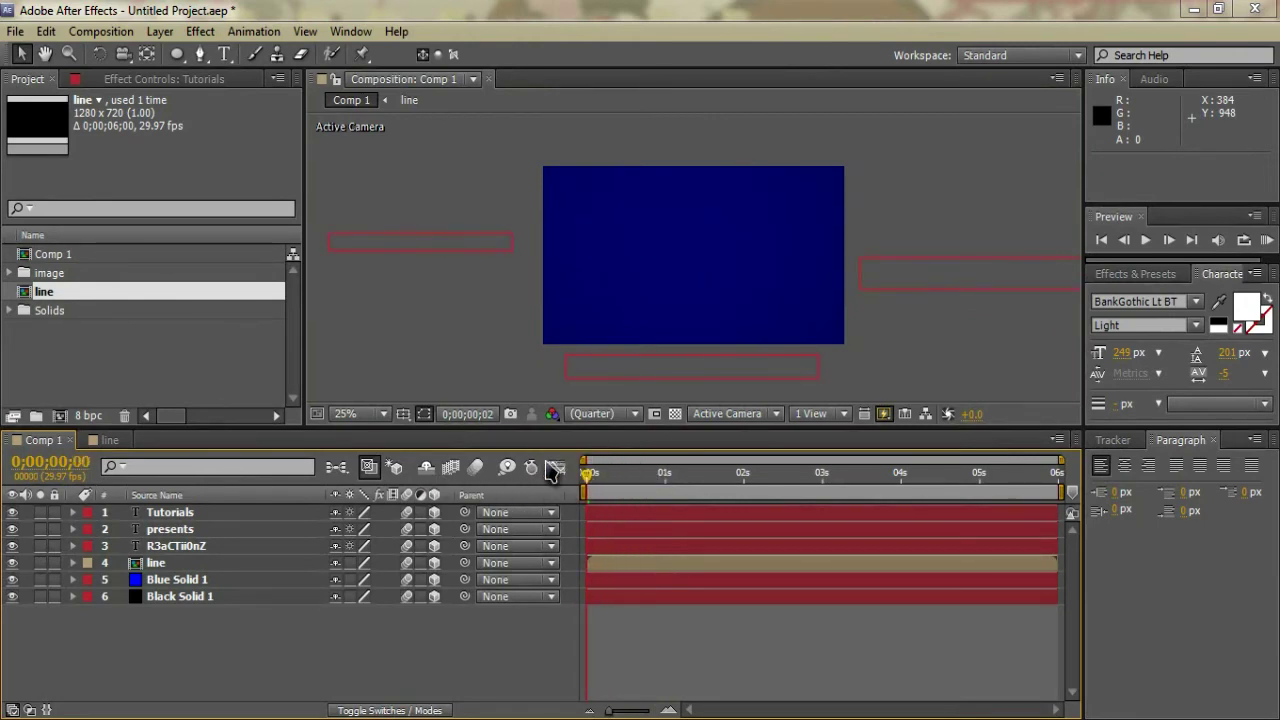
left_click(160, 31)
mouse_move(262, 45)
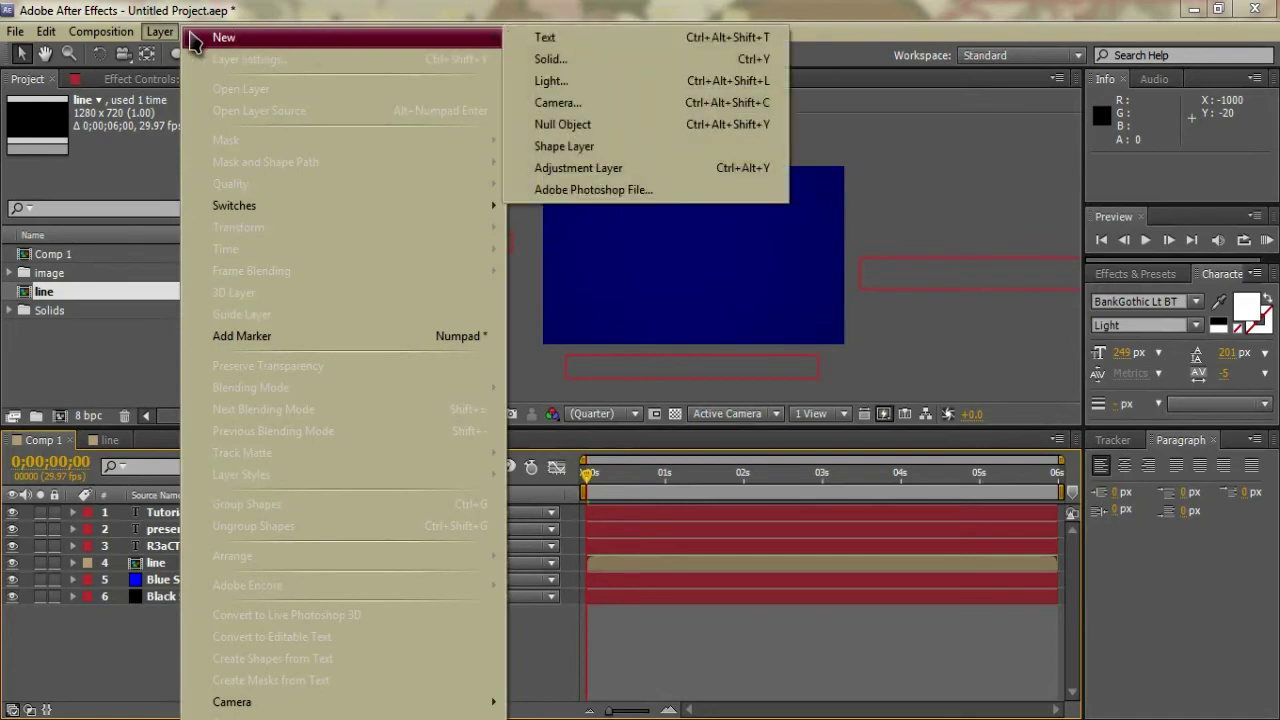
left_click(596, 103)
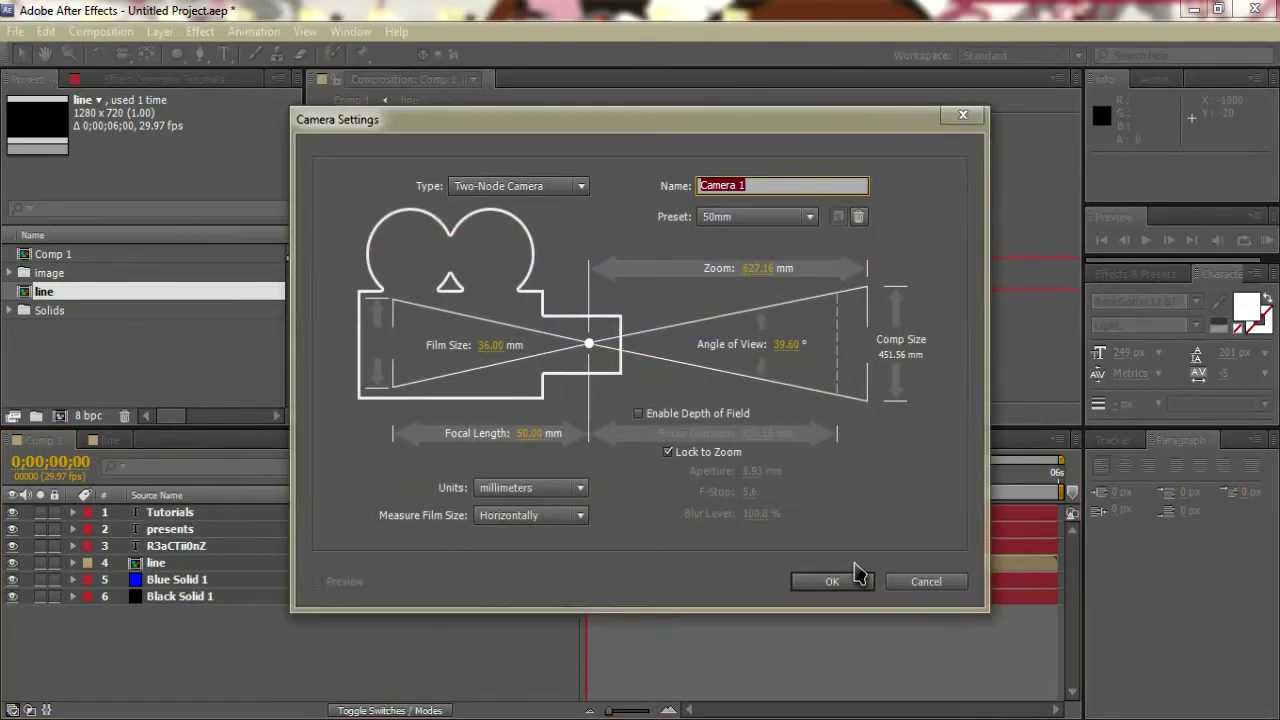
left_click(812, 566)
Step: Add a null object to the composition and parent Camera 1 to it
left_click(163, 31)
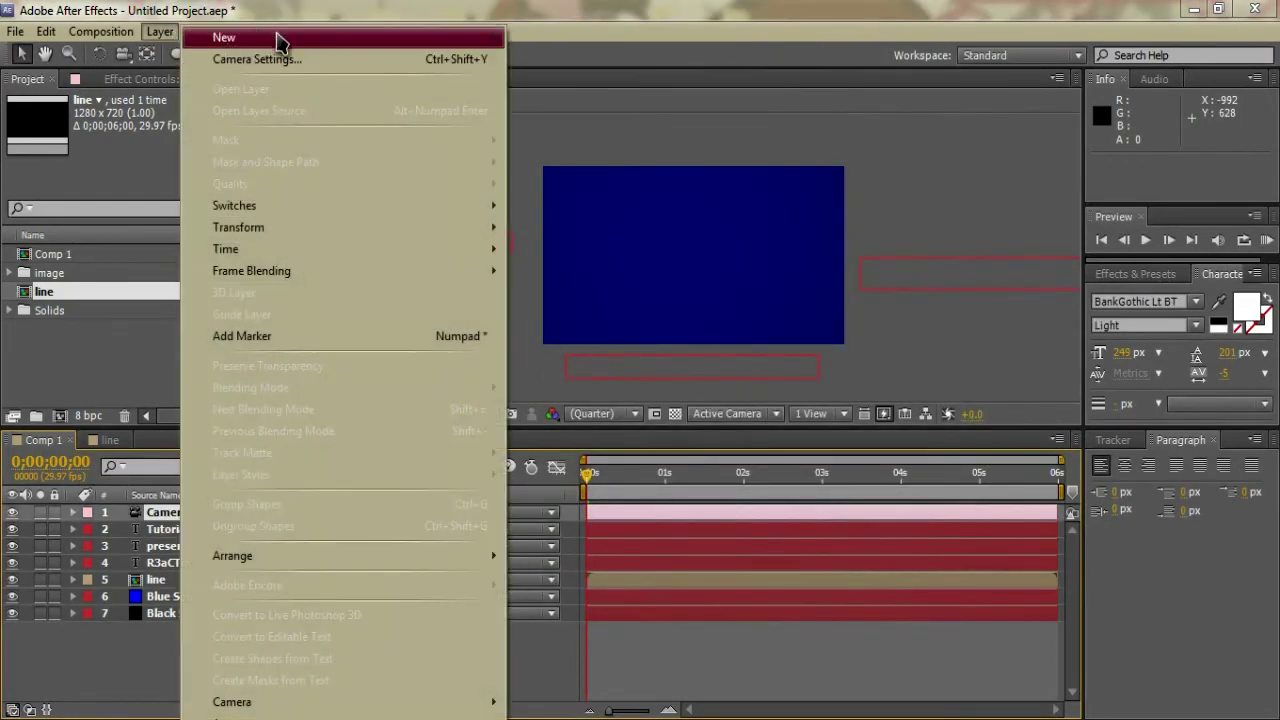
mouse_move(277, 37)
left_click(594, 126)
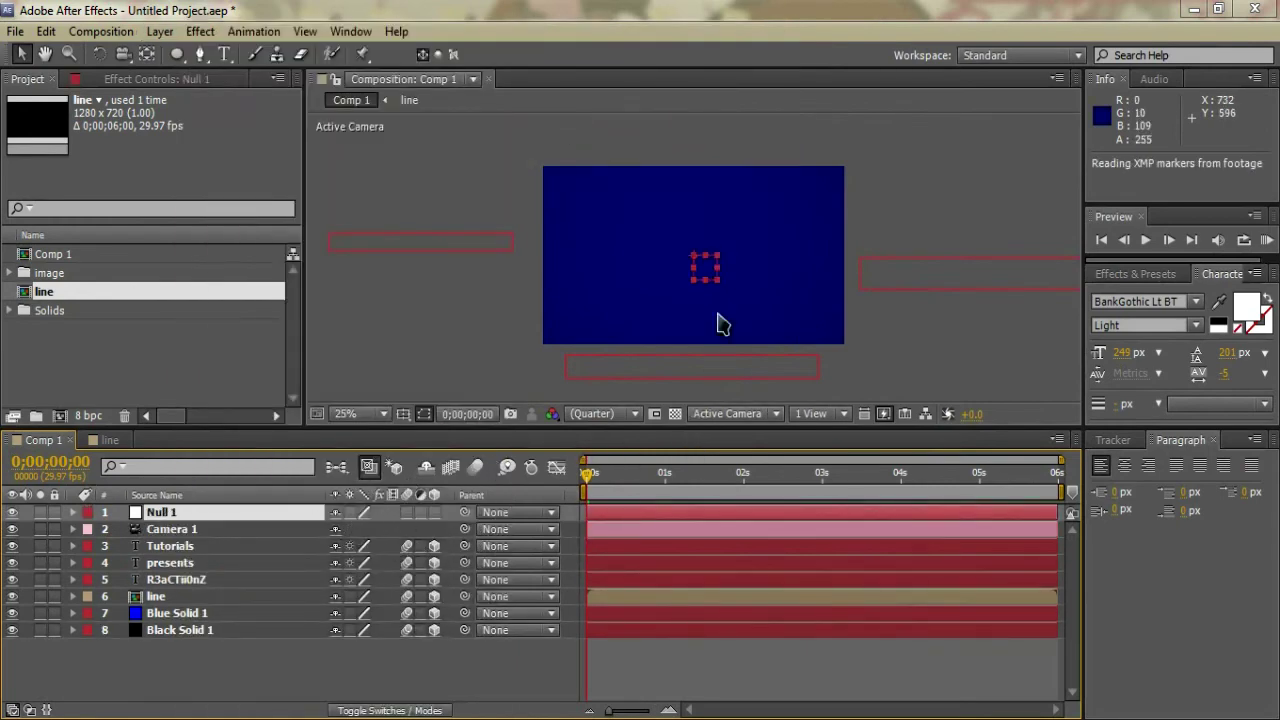
left_click_drag(600, 474, 570, 480)
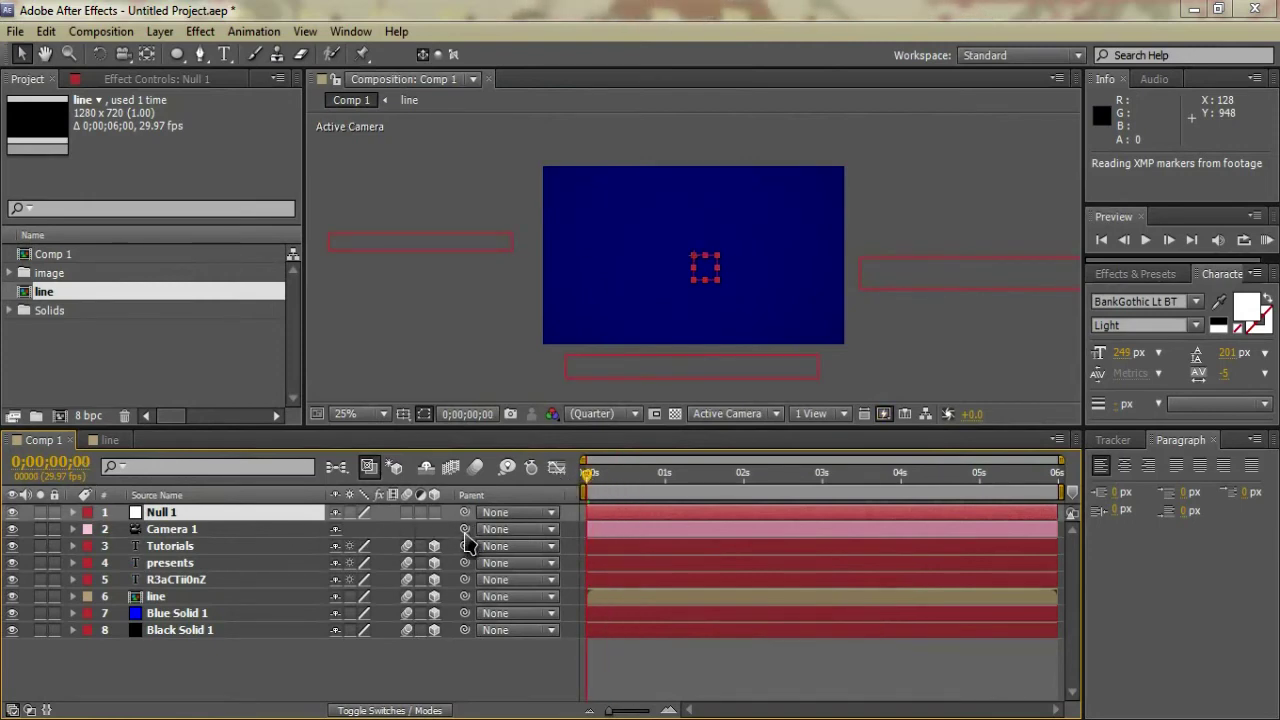
left_click_drag(462, 530, 270, 514)
left_click(268, 535)
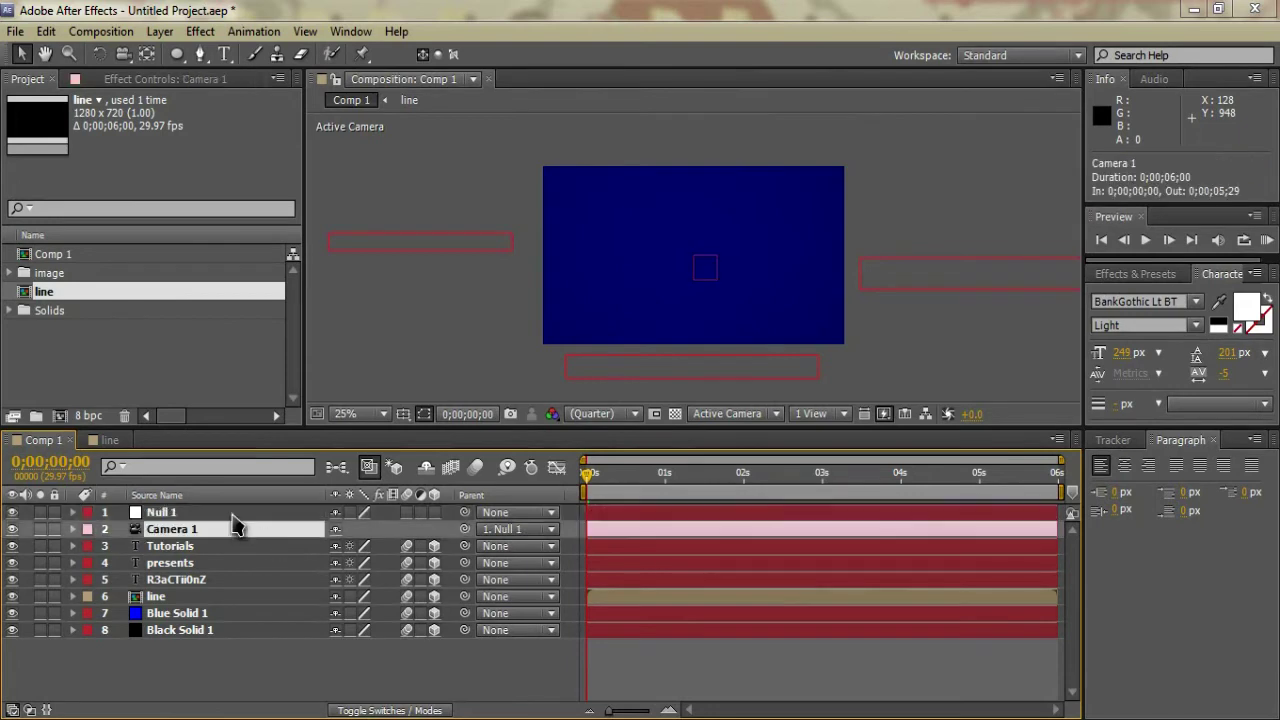
Step: Set a position keyframe for the null at 0;00;01;00 and advance the current time to 0;00;01;08
left_click(240, 516)
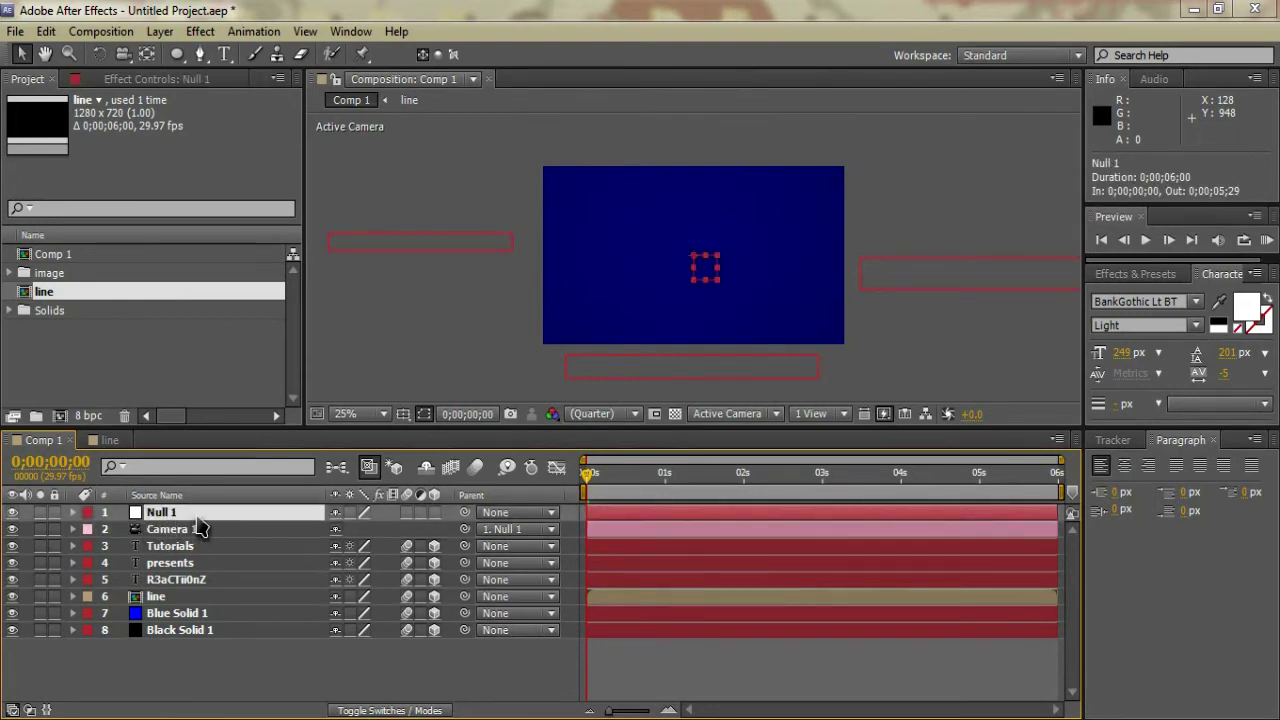
key("p")
left_click_drag(588, 488, 664, 452)
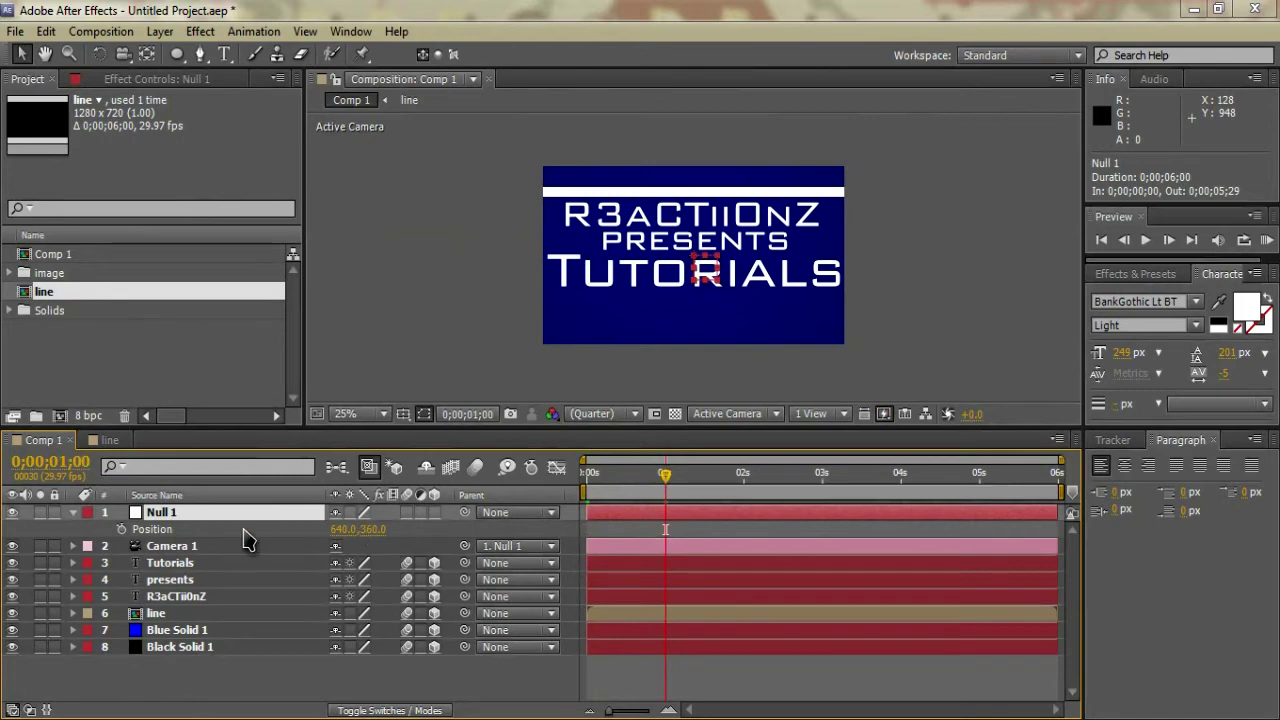
left_click(120, 529)
left_click_drag(668, 475, 690, 475)
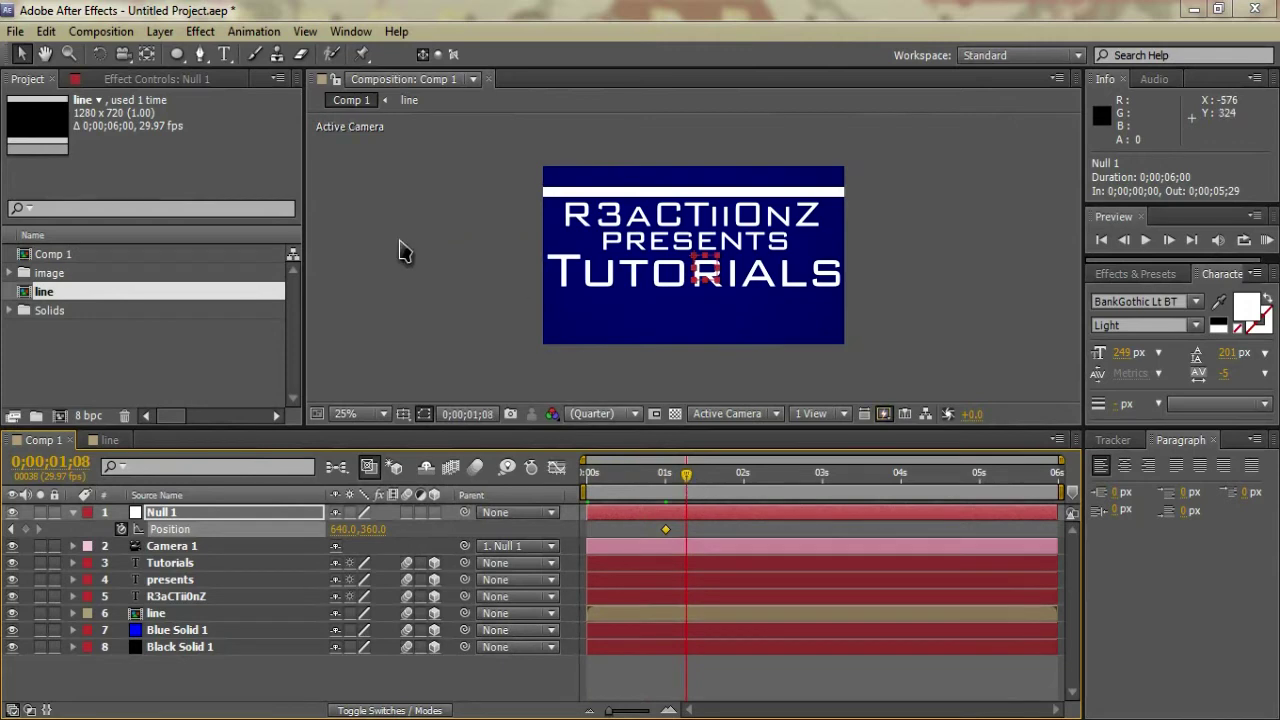
left_click_drag(700, 272, 627, 268)
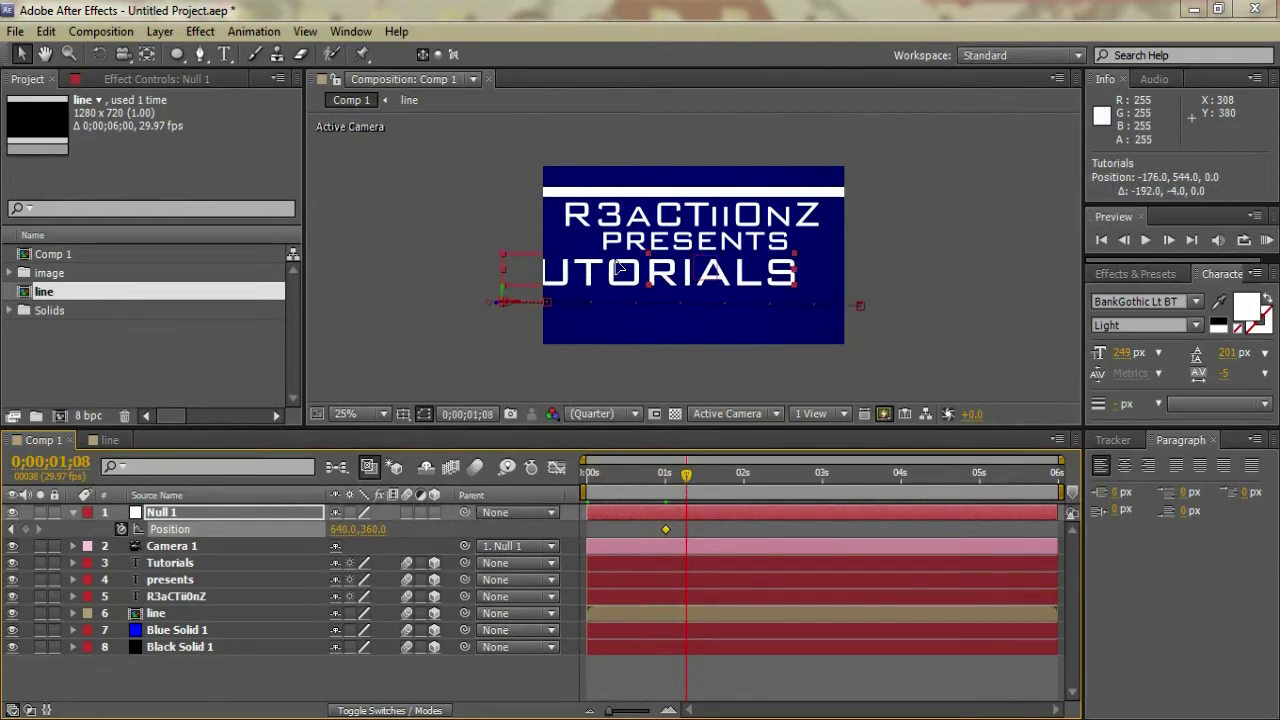
left_click(625, 269)
key("ctrl+z")
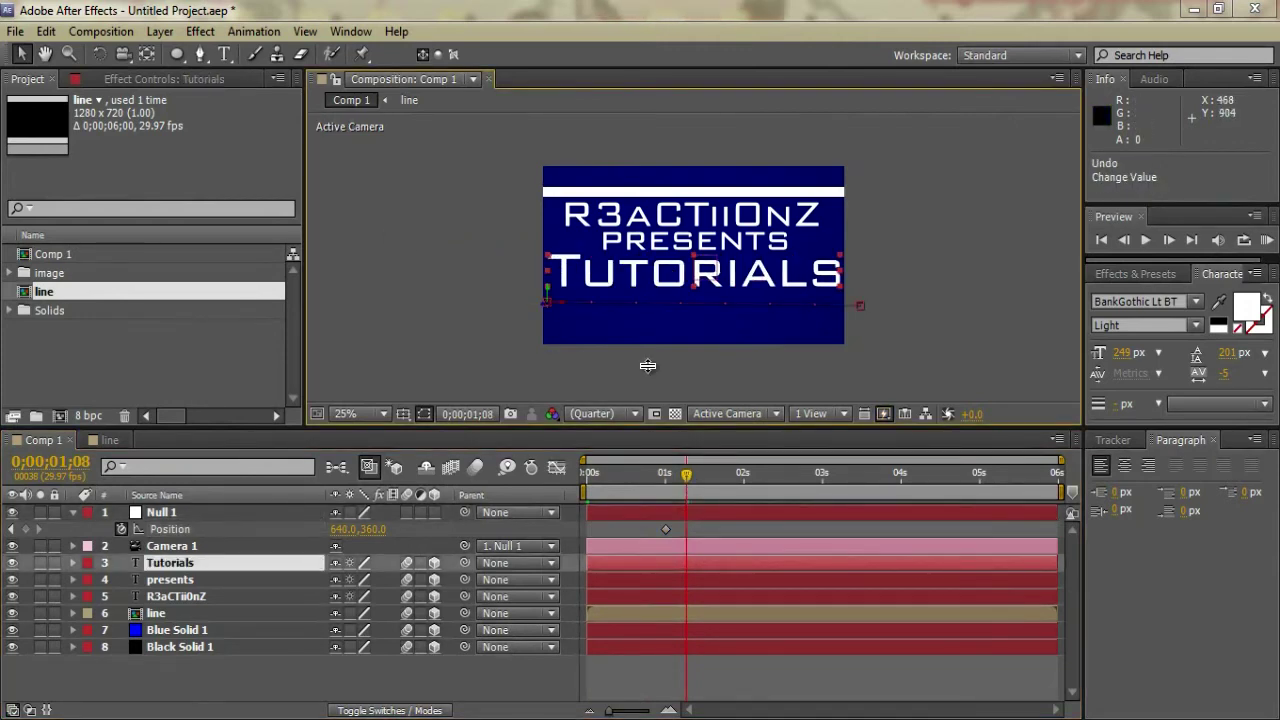
Step: Move the null horizontally out of the frame to about 1932, 364 at 0;00;01;08 and return to 0;00;01;00
left_click(690, 512)
left_click_drag(708, 276, 1009, 263)
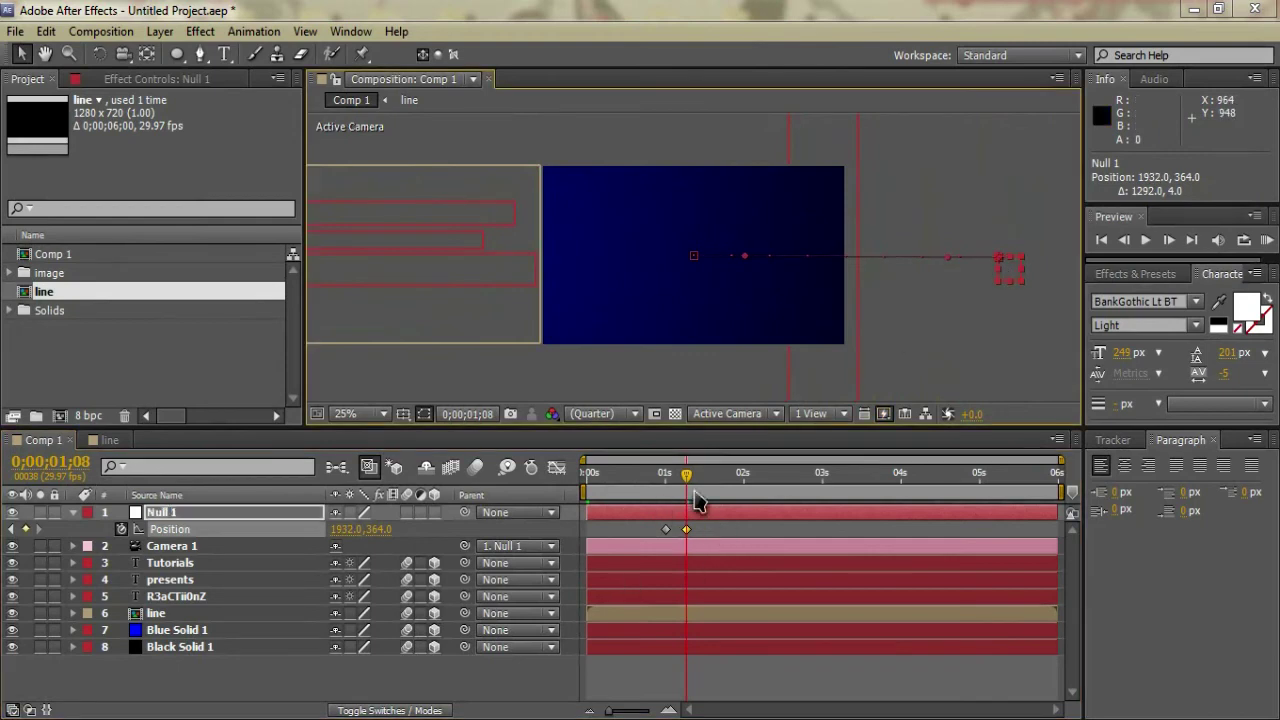
left_click_drag(697, 497, 671, 499)
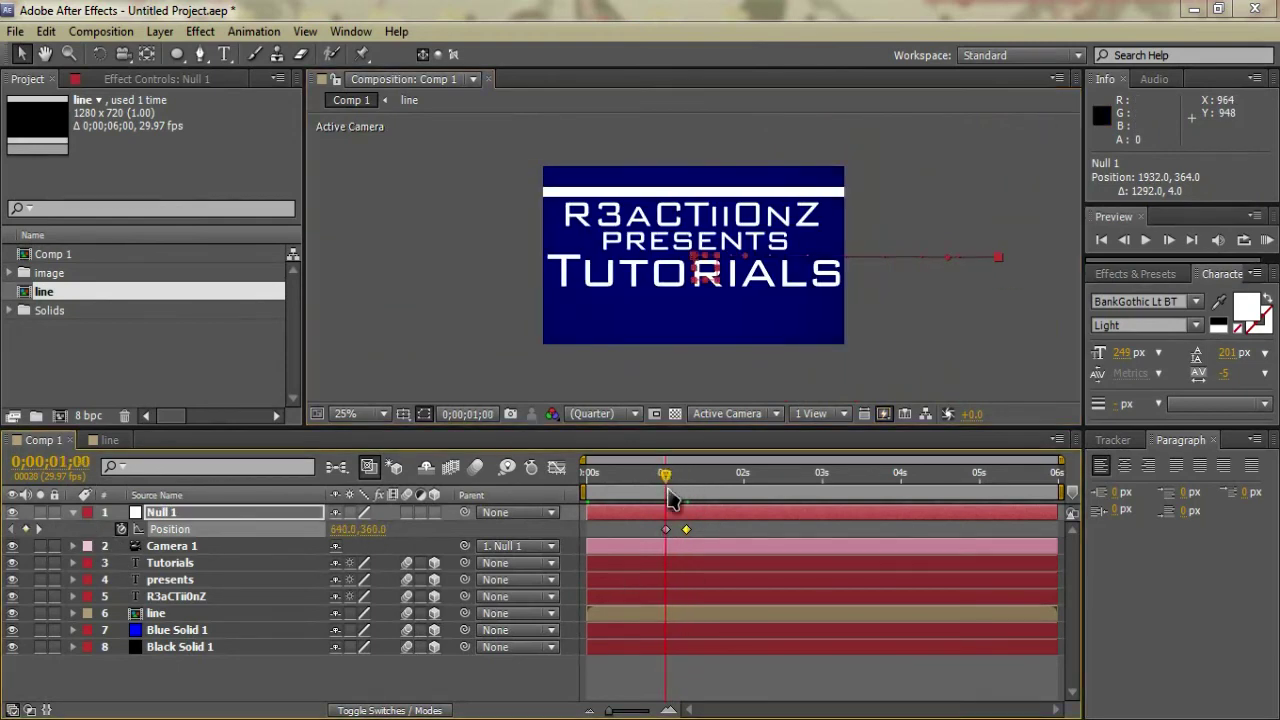
left_click(665, 535)
left_click(666, 530)
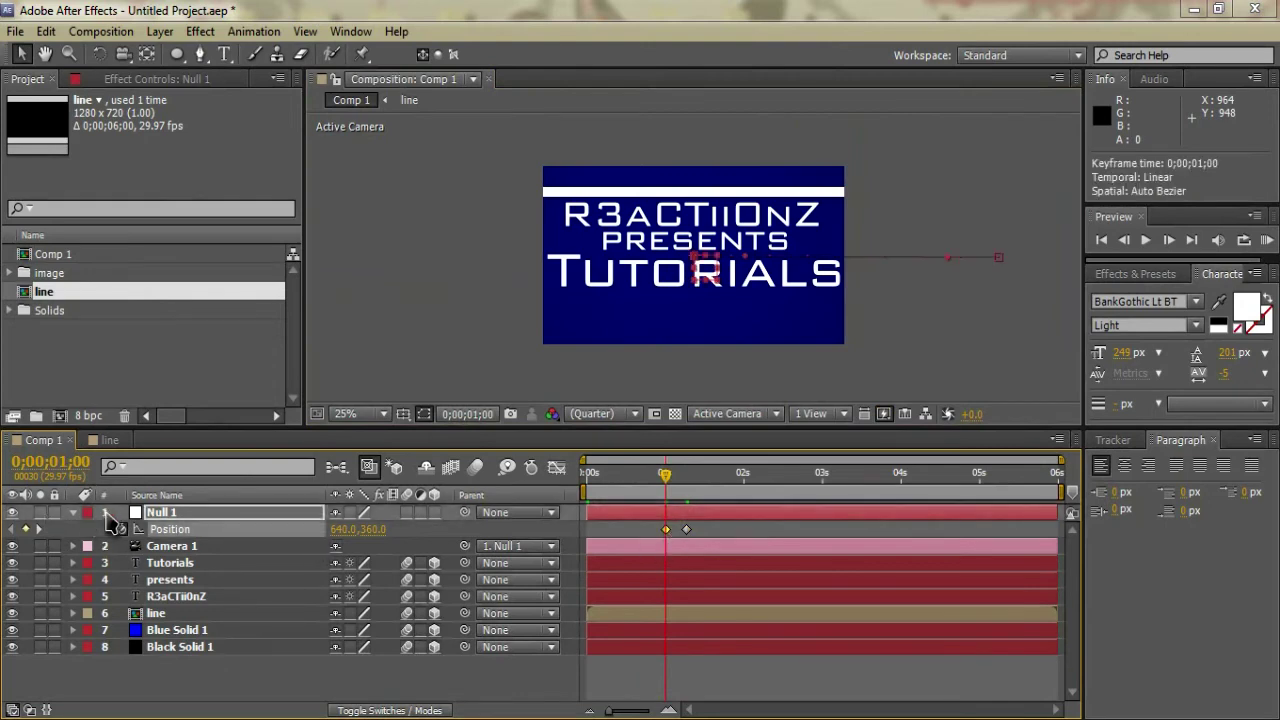
left_click(72, 512)
left_click(72, 512)
left_click(89, 529)
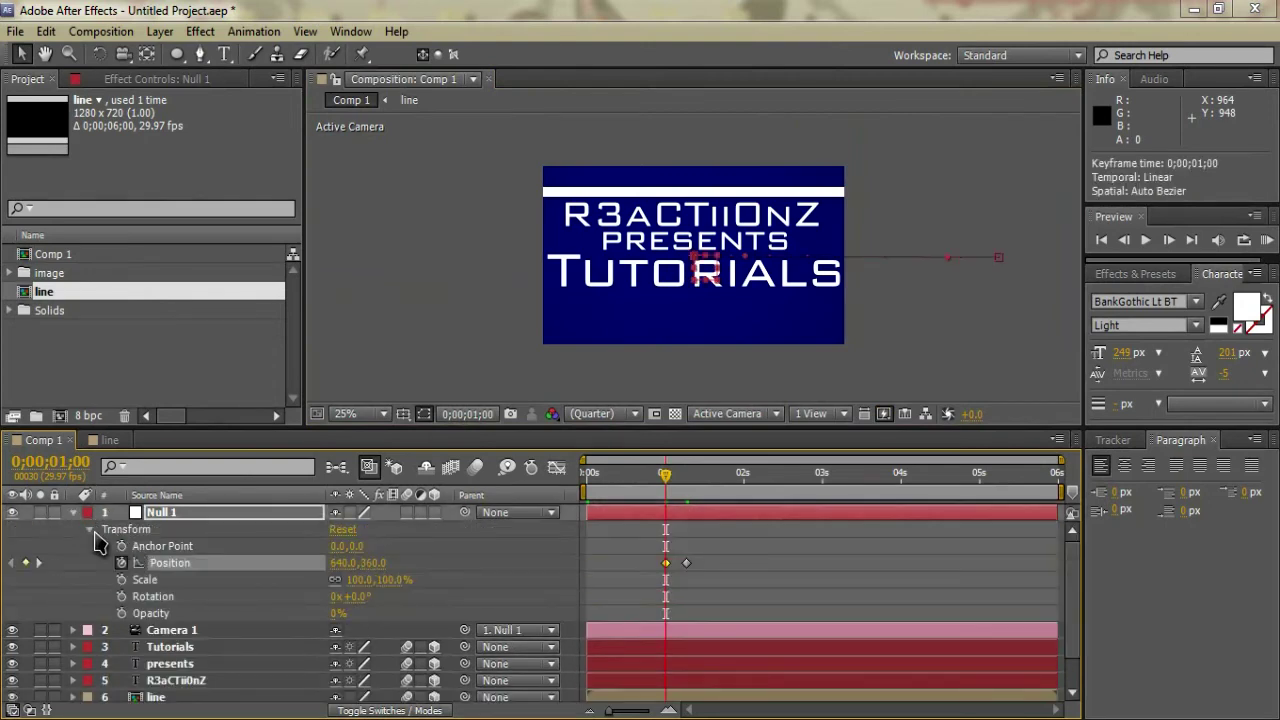
left_click(91, 530)
left_click(89, 532)
left_click(90, 530)
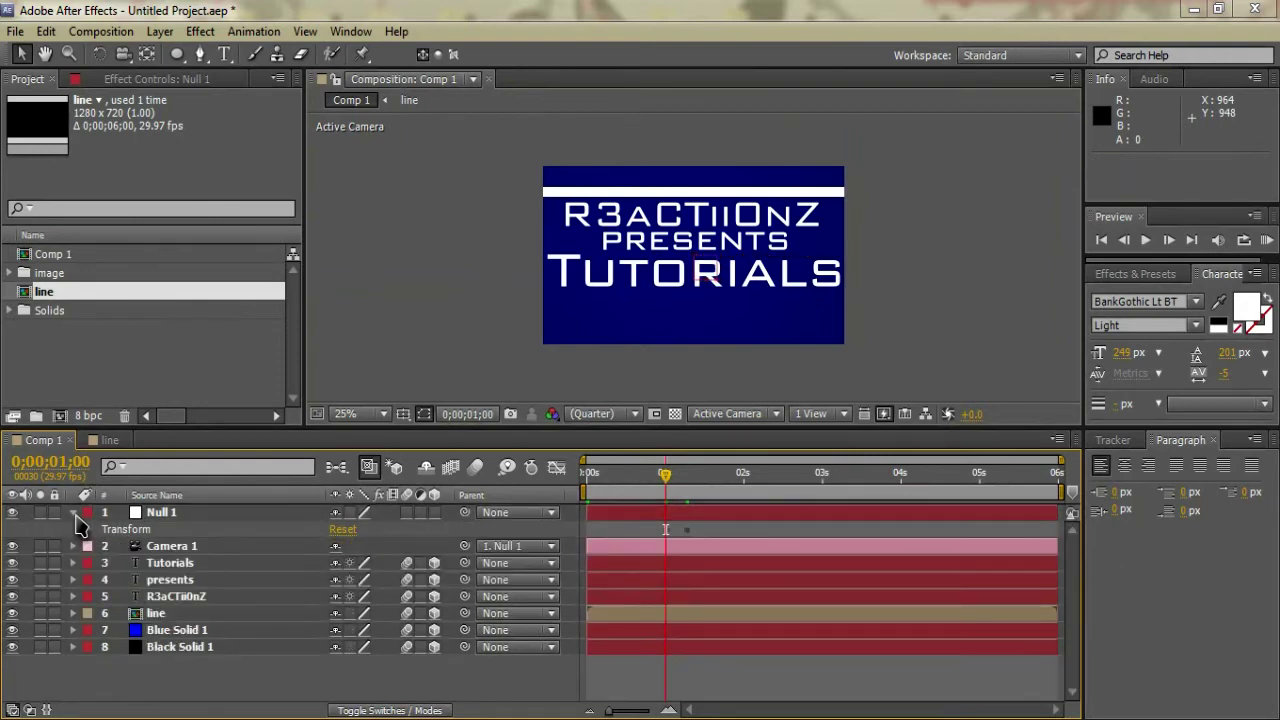
left_click(72, 512)
Step: Make the null a 3D layer and start keyframing its Orientation, X Rotation and Z Rotation at 0;00;01;00
left_click(434, 512)
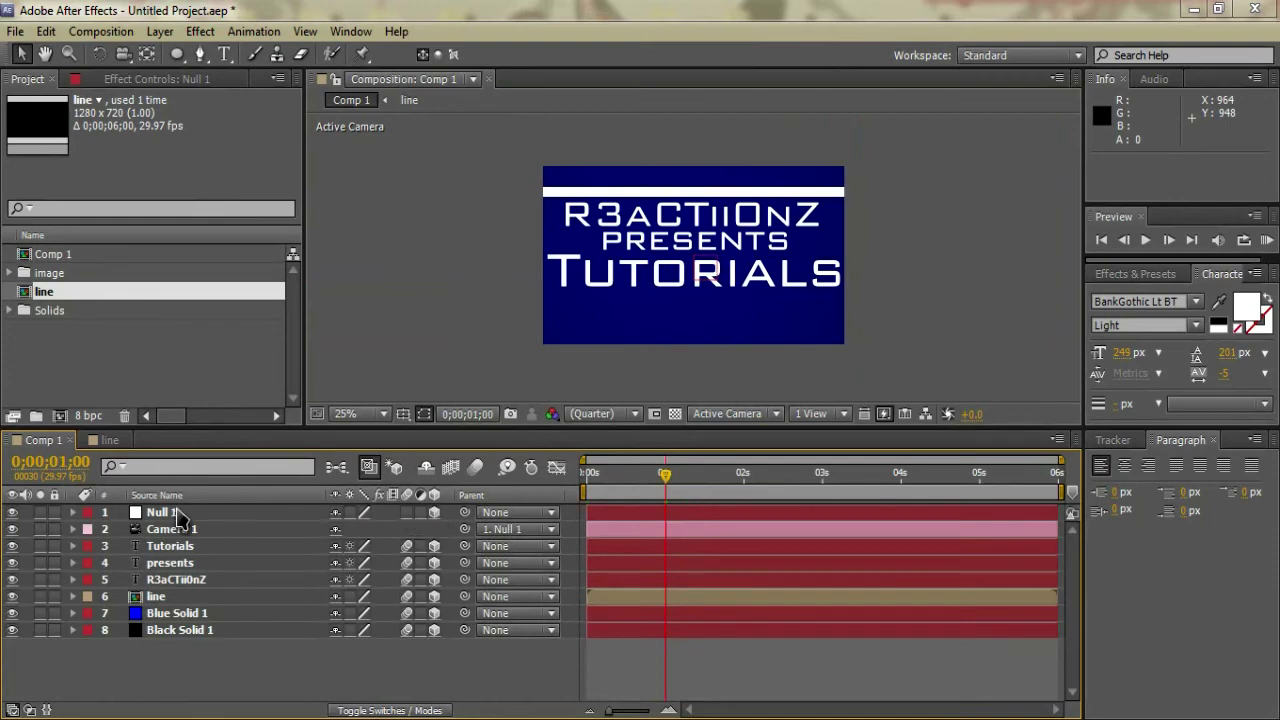
left_click(74, 513)
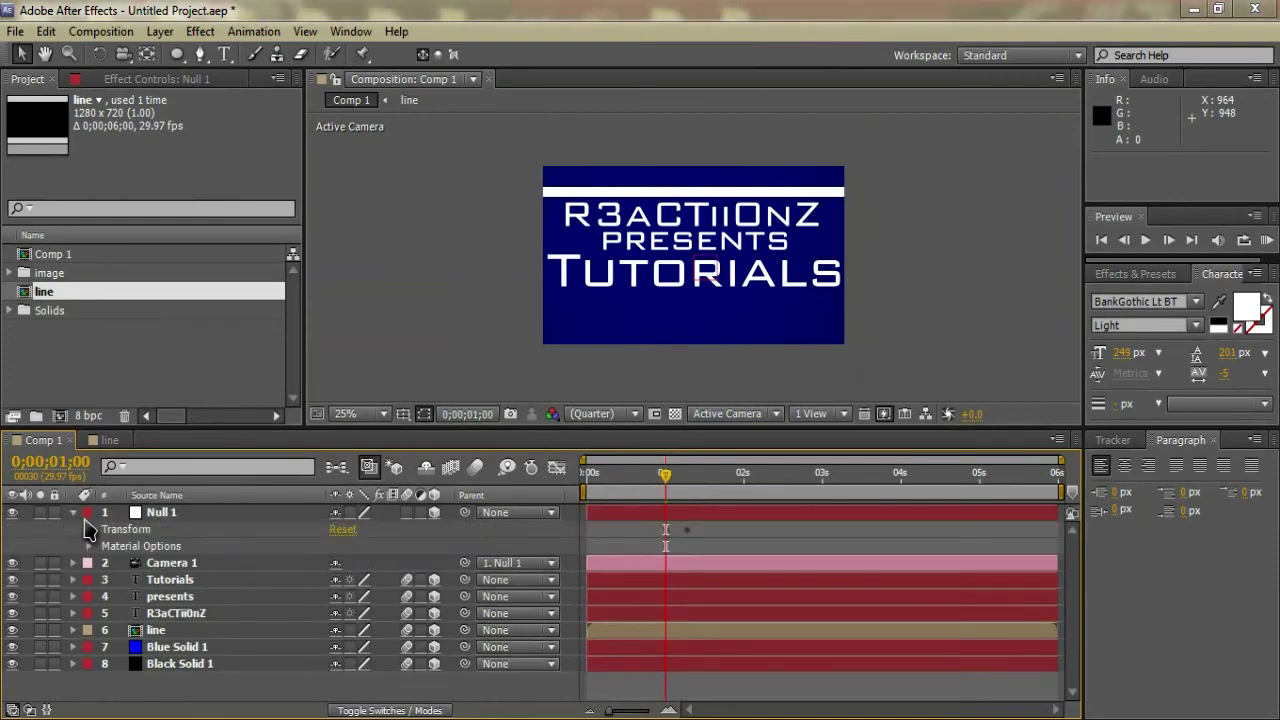
left_click(89, 530)
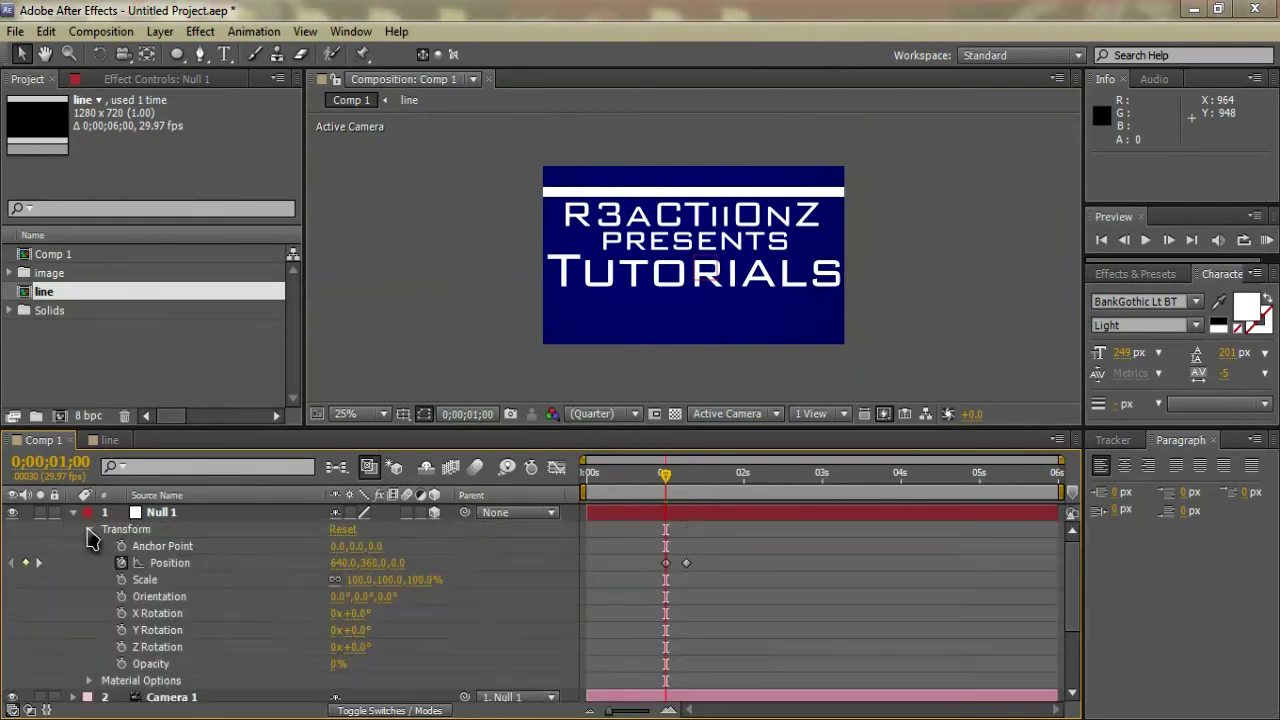
left_click(121, 596)
left_click(121, 613)
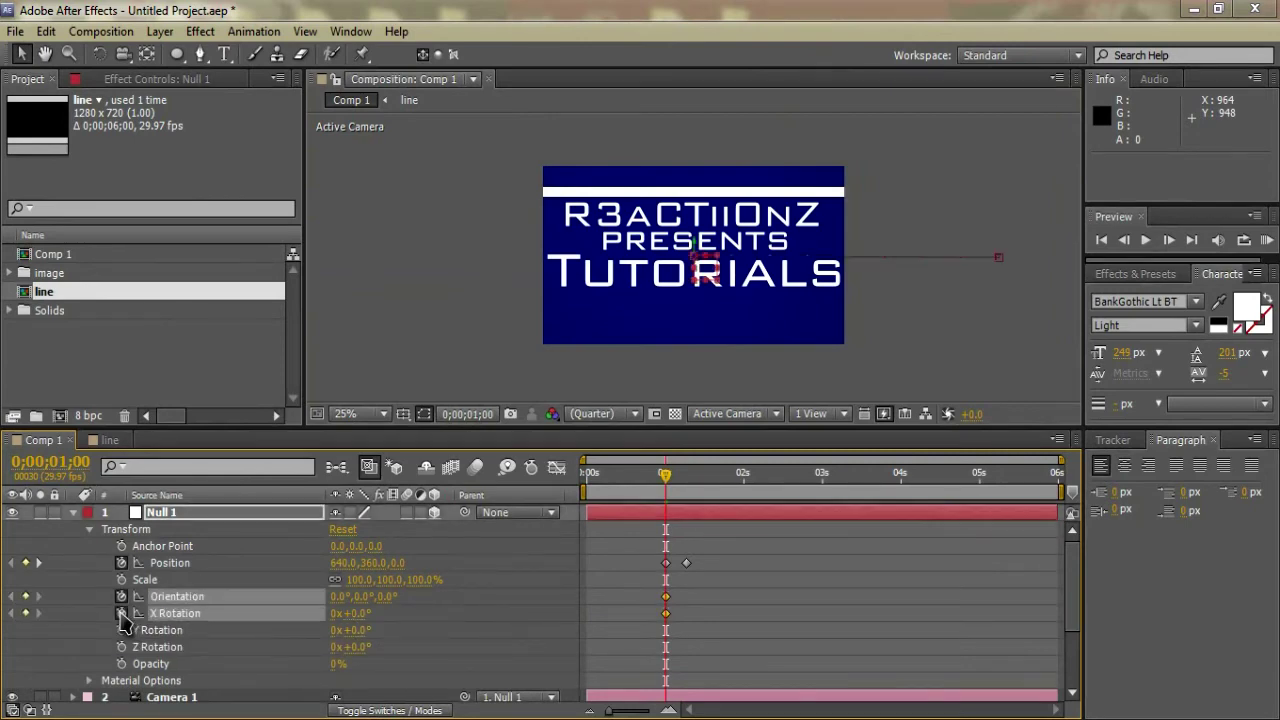
left_click(121, 647)
Step: Set the null's Z Rotation to 90° at 0;00;01;08 and collapse its properties
left_click_drag(660, 483, 687, 478)
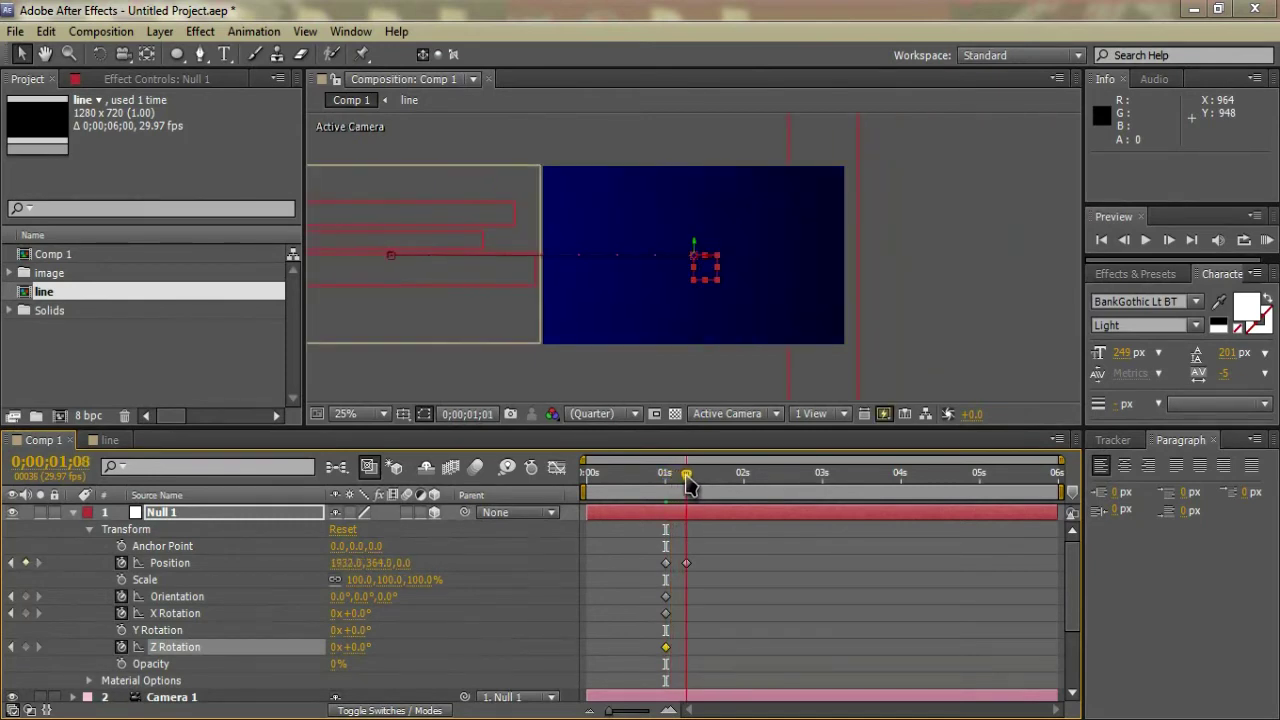
left_click_drag(350, 652, 444, 640)
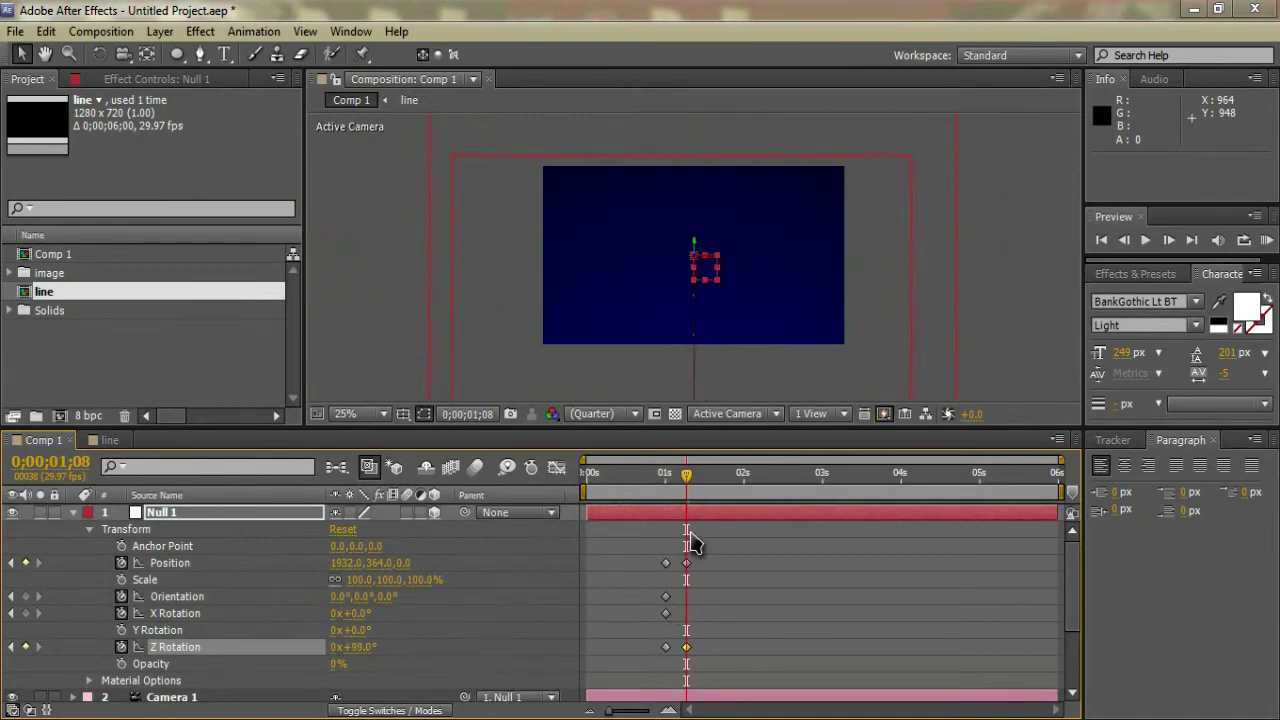
mouse_move(697, 490)
left_mouse_down()
mouse_move(588, 485)
mouse_move(694, 483)
mouse_move(590, 485)
mouse_move(691, 470)
left_mouse_up()
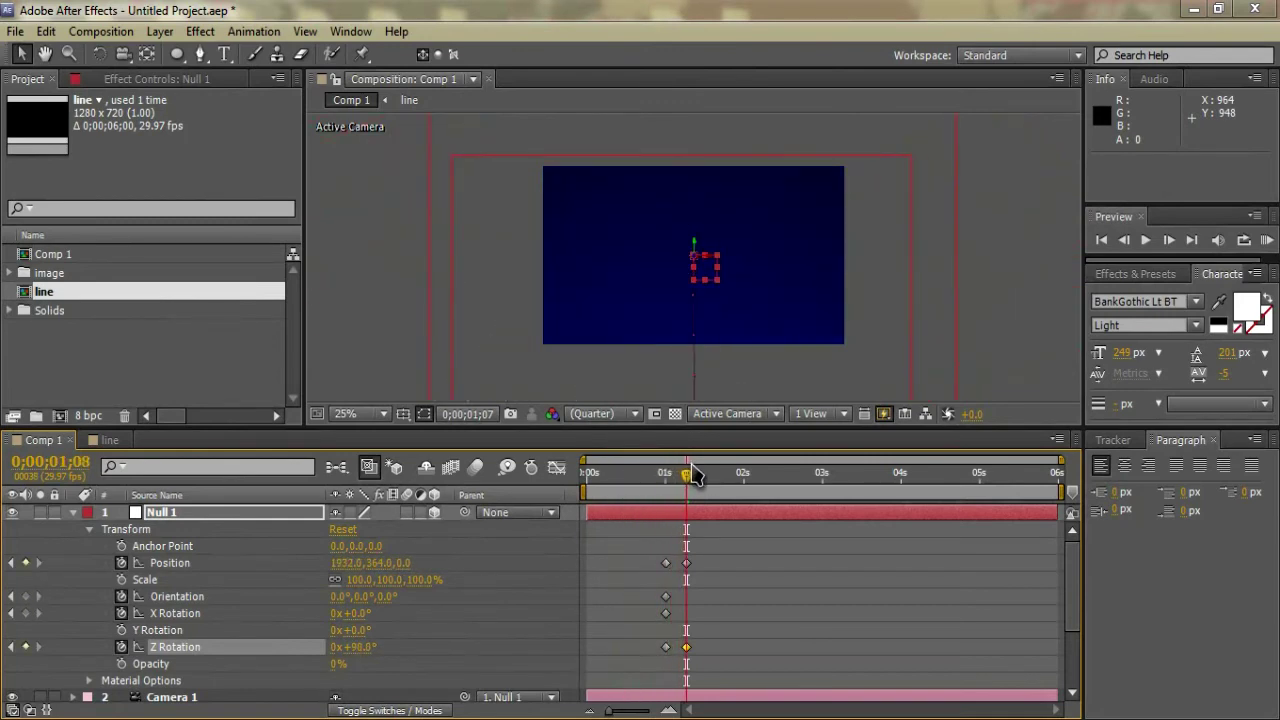
left_click(74, 514)
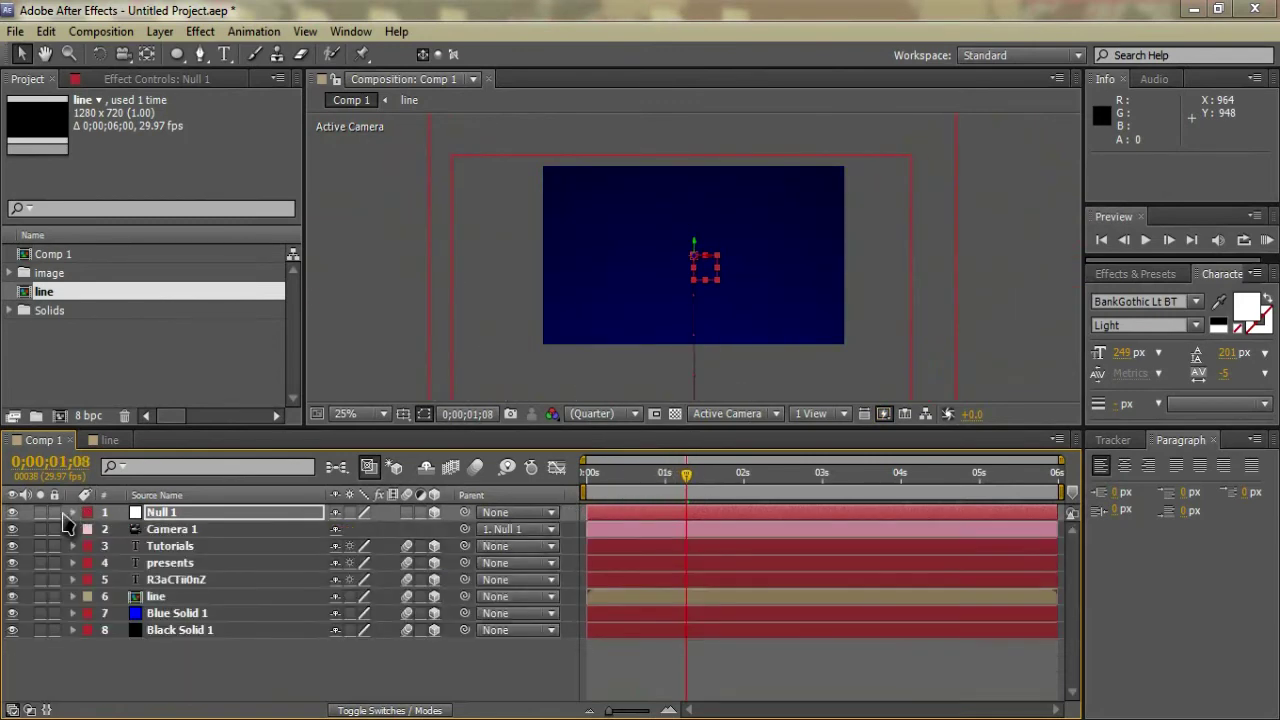
Step: Create a new composition named "character" with the HDV/HDTV 720 29.97 preset and a six-second duration
left_click(101, 31)
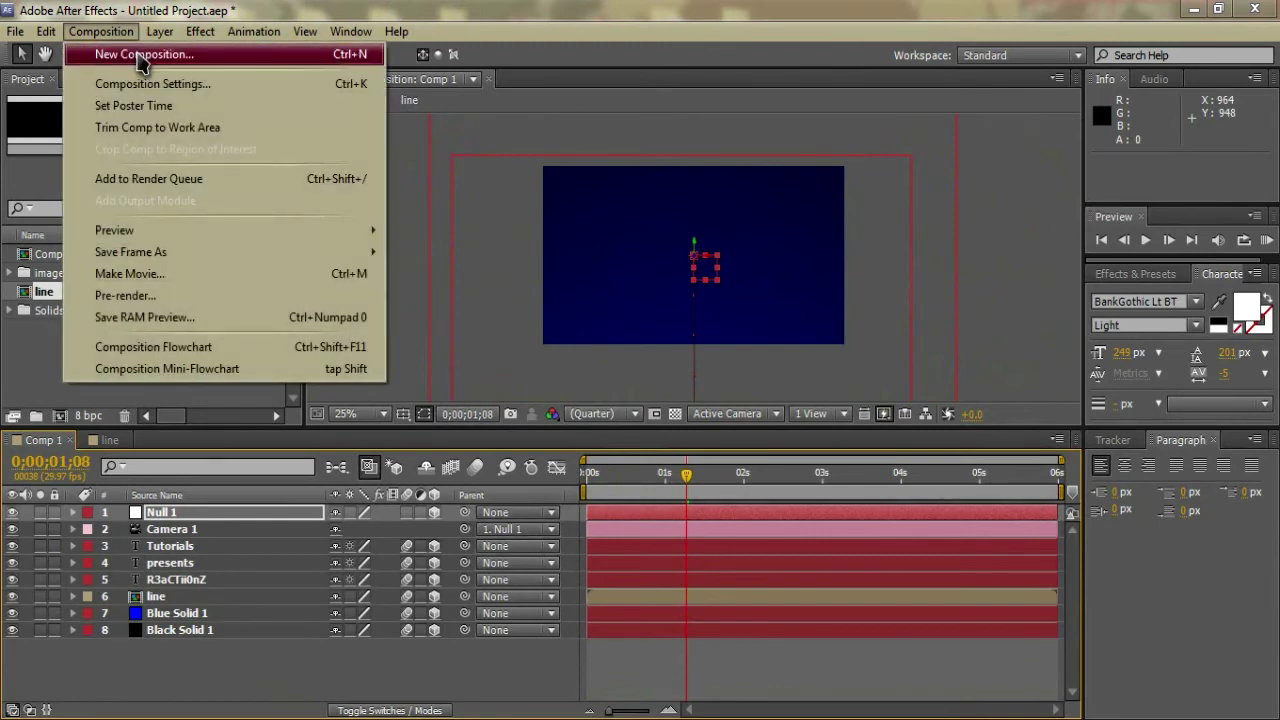
left_click(140, 58)
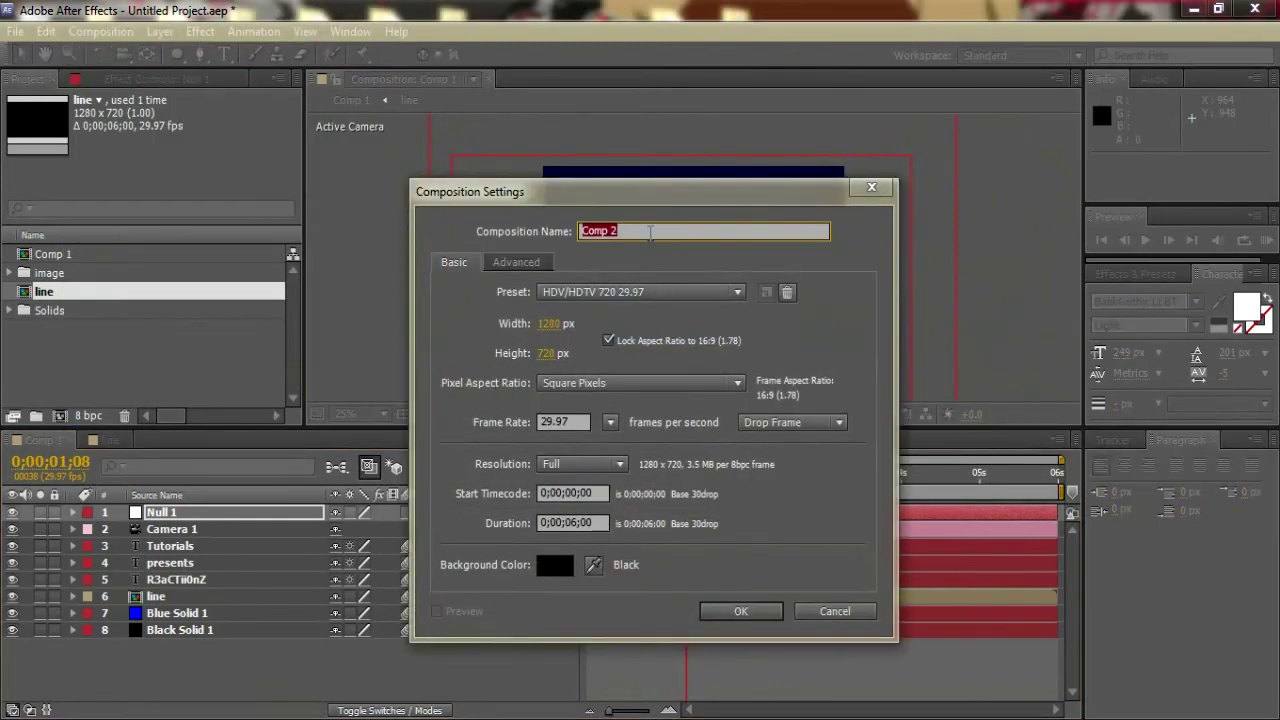
left_click_drag(783, 193, 463, 250)
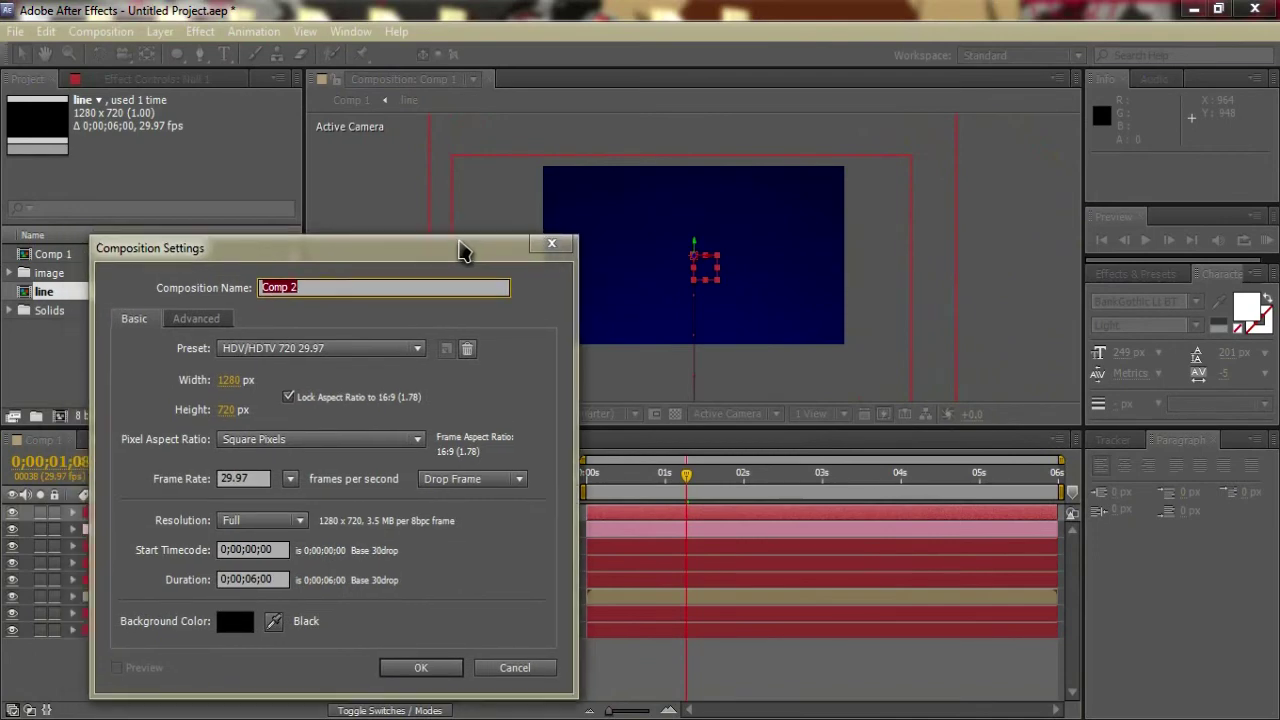
type("character")
key("Return")
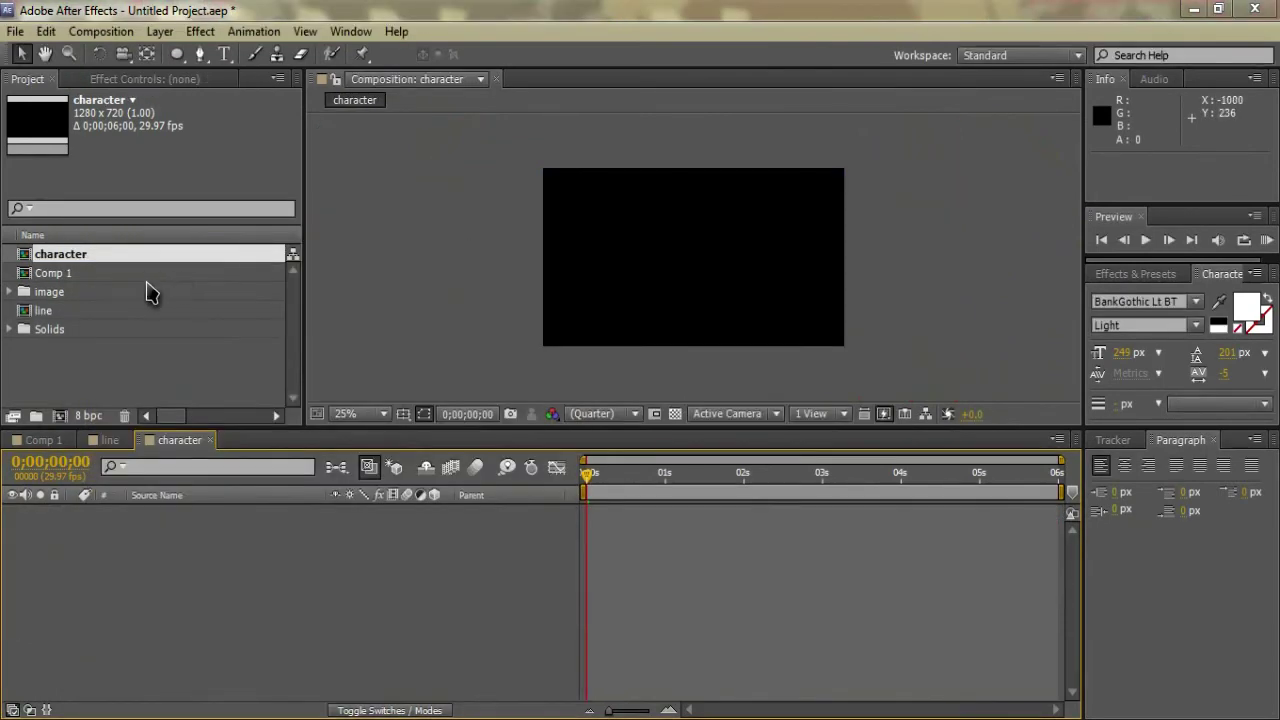
Step: Place !omgrun.png from the image folder in the centre of the character composition and scale it to 65%
left_click(60, 330)
left_click(45, 310)
left_click(48, 291)
left_click(10, 291)
left_click_drag(100, 312, 690, 258)
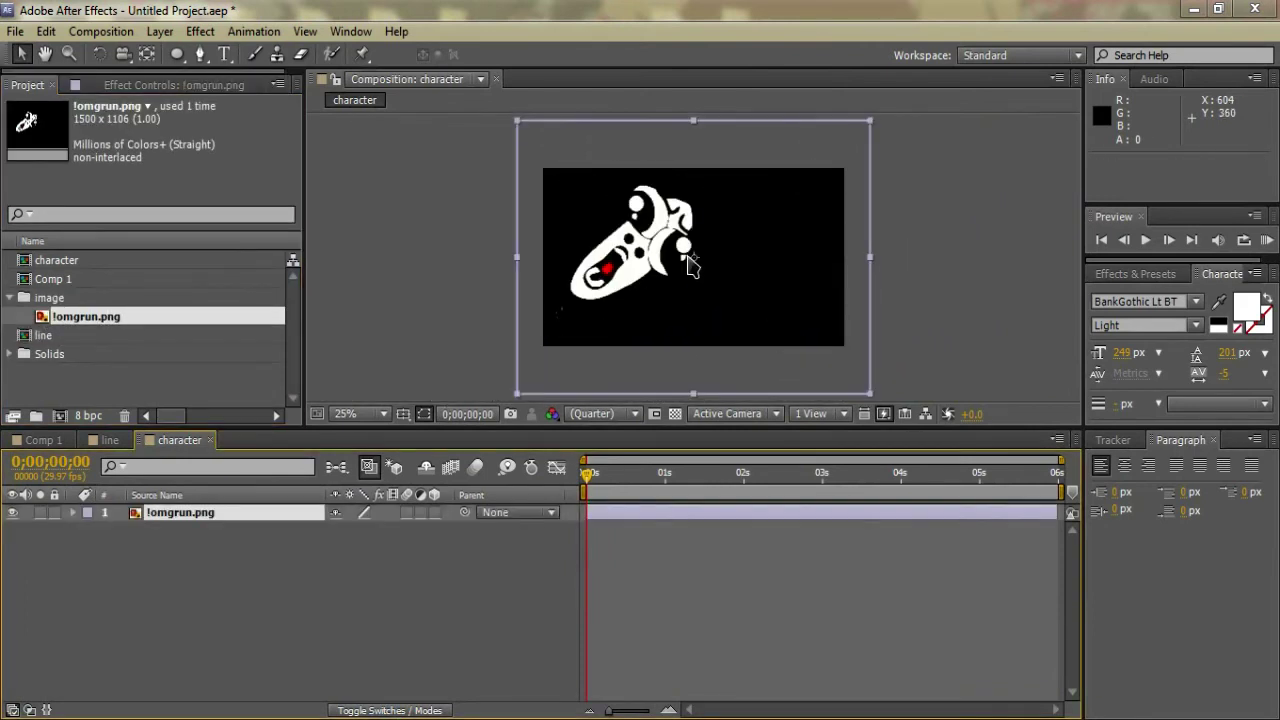
left_click(518, 133)
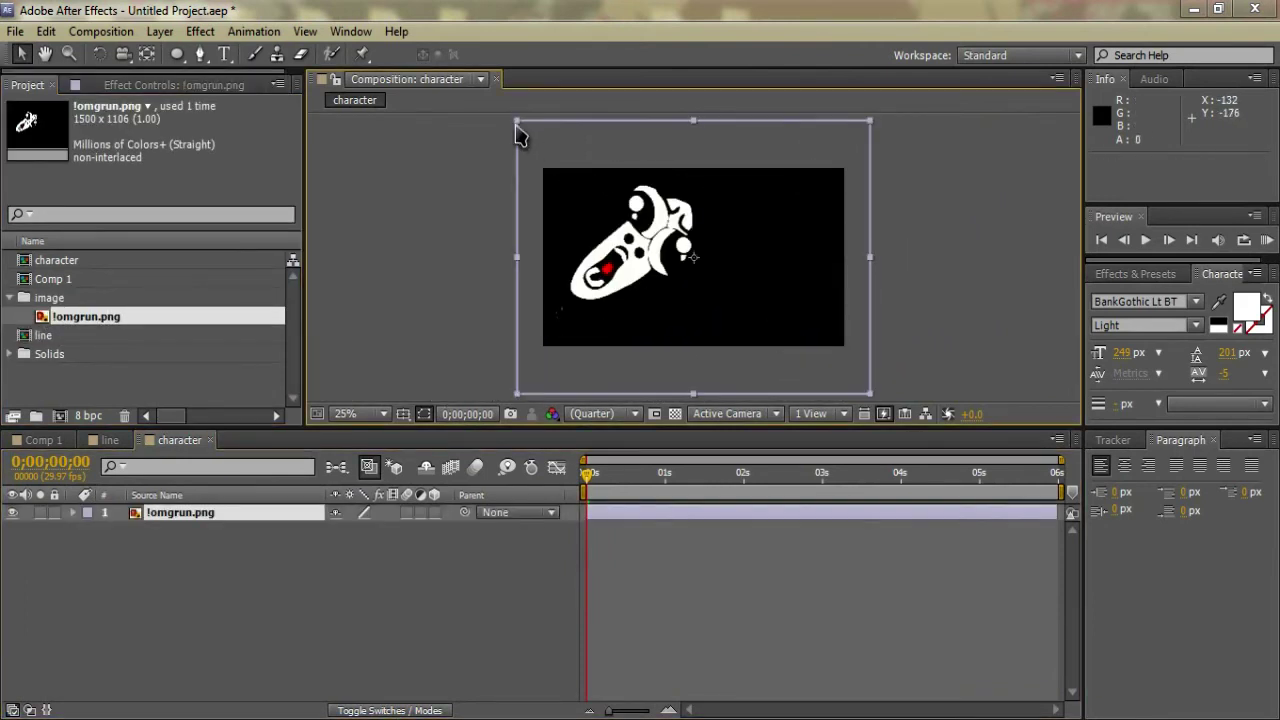
left_click_drag(519, 123, 581, 156)
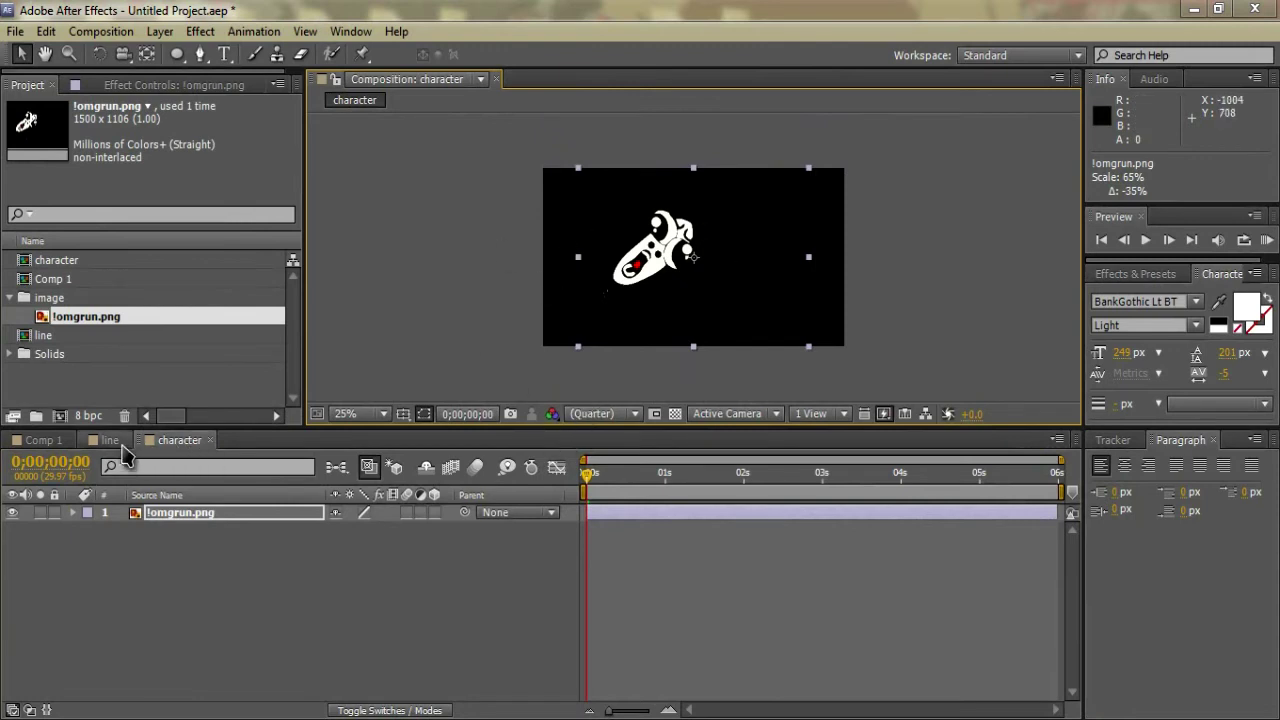
Step: Add the character composition to Comp 1 as the topmost layer, starting at 0;00;01;08
left_click(43, 441)
left_click(686, 500)
left_click(693, 516)
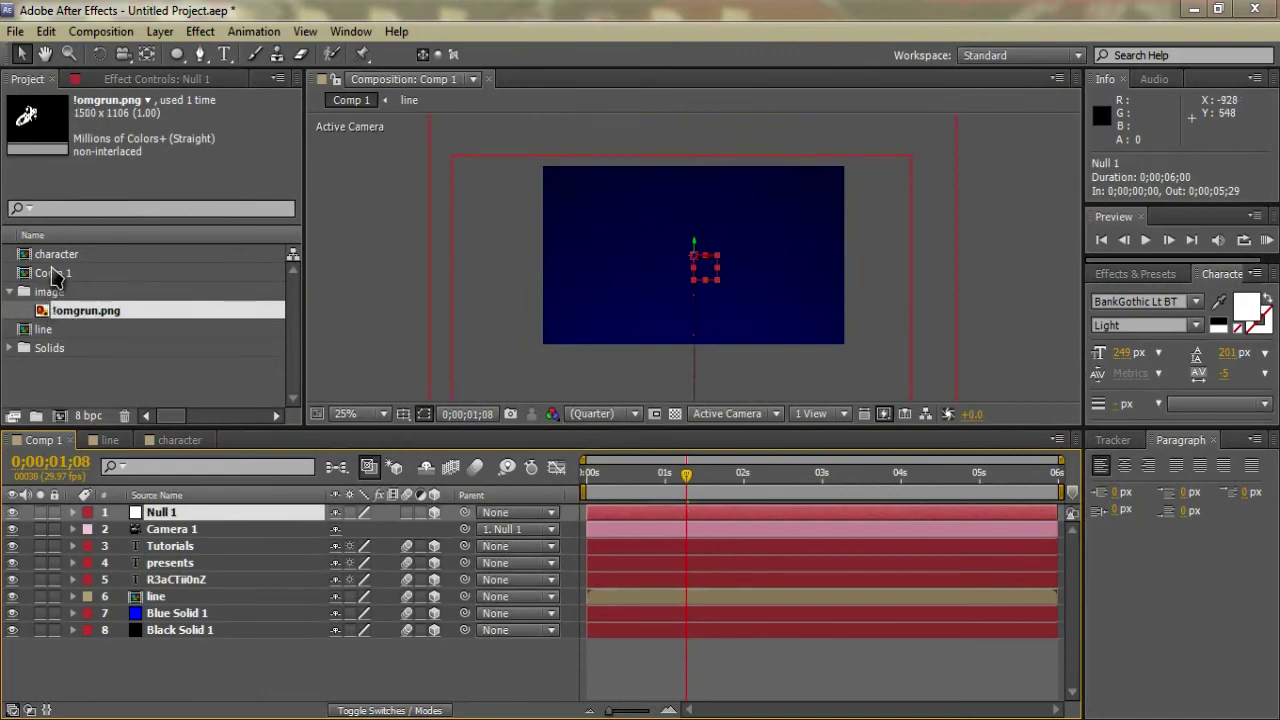
left_click(65, 254)
left_click_drag(65, 254, 548, 682)
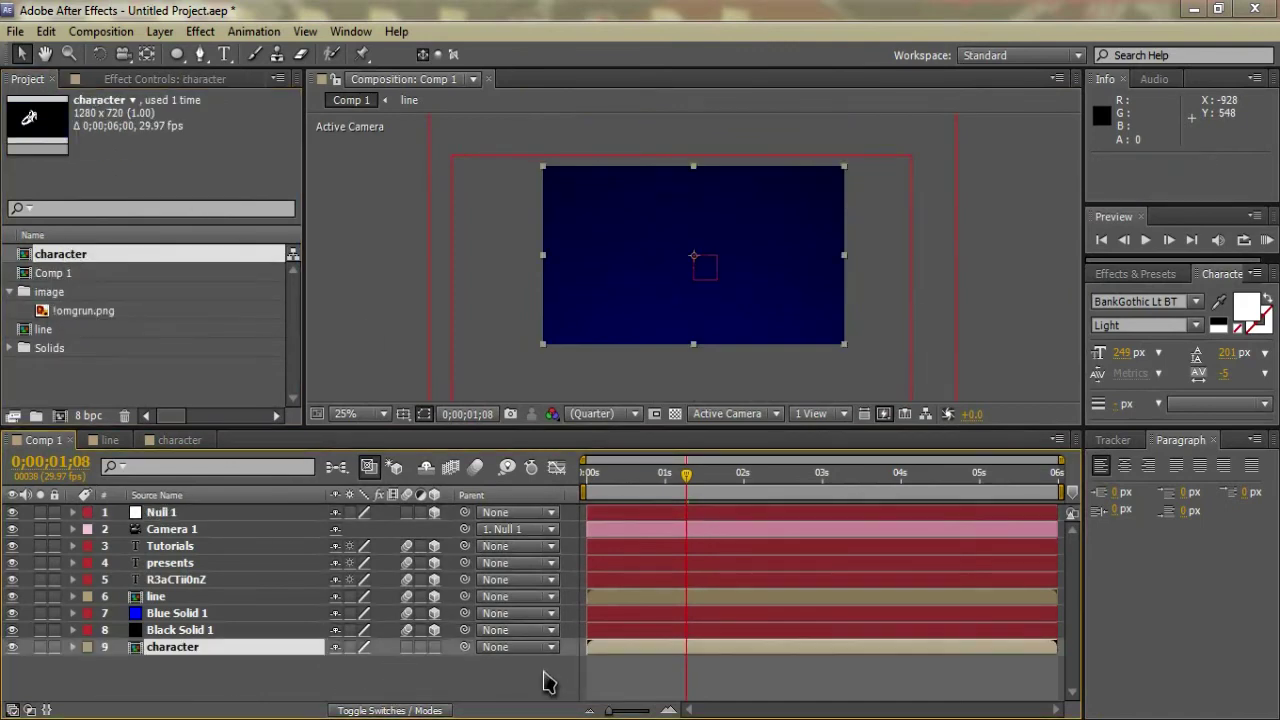
left_click_drag(237, 653, 223, 512)
left_click_drag(613, 516, 712, 524)
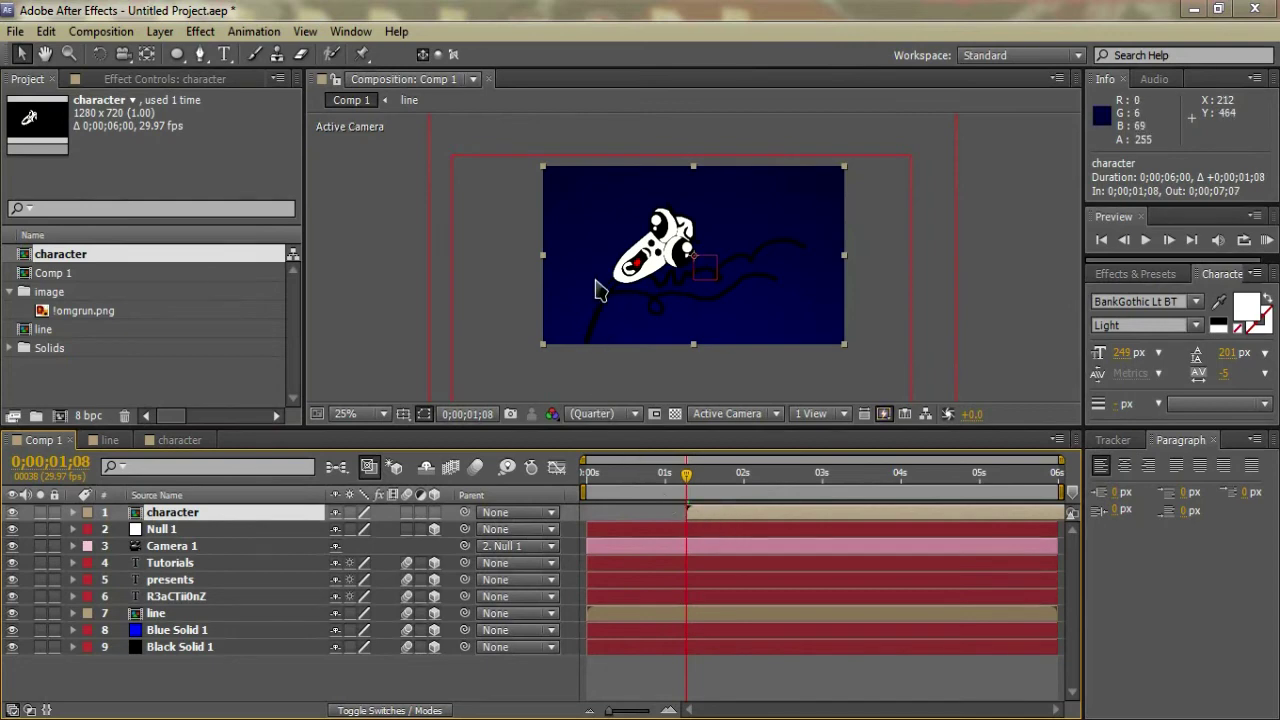
Step: Move the character layer off the frame's right side to 1904, 364 and start its Position keyframes at 0;00;01;08
mouse_move(693, 483)
left_mouse_down()
mouse_move(671, 480)
mouse_move(695, 482)
left_mouse_up()
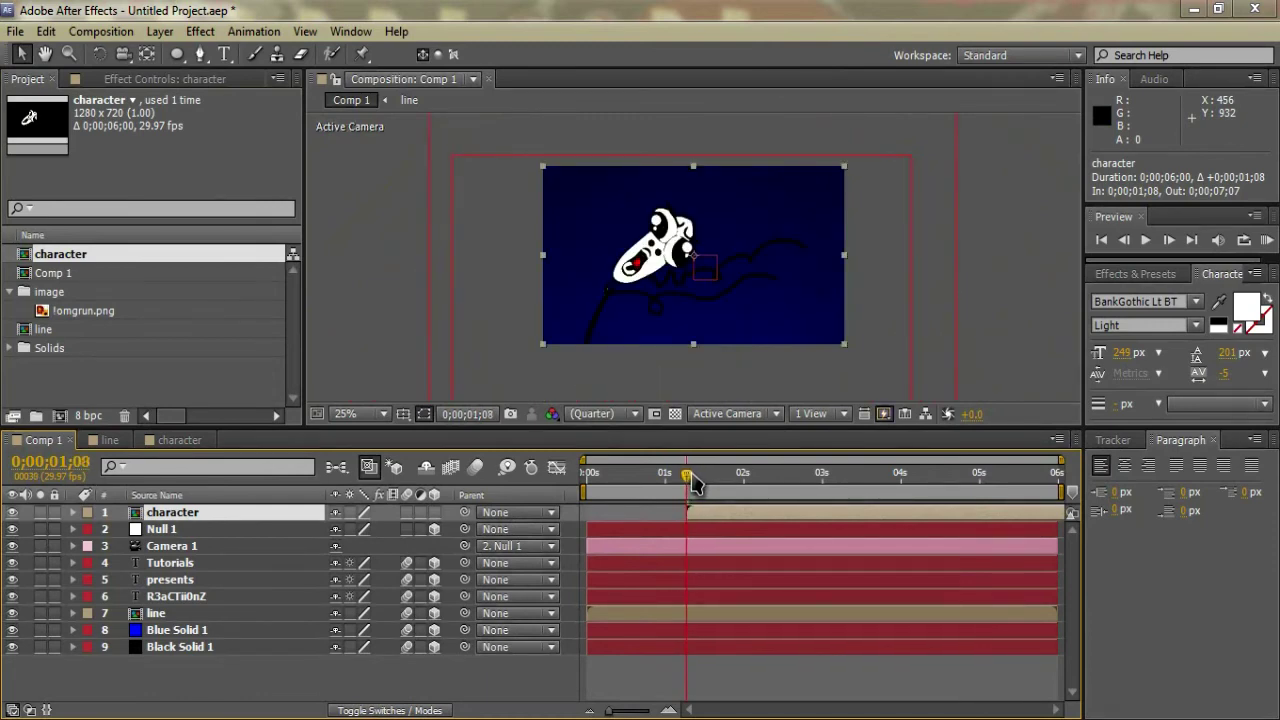
left_click_drag(655, 311, 948, 311)
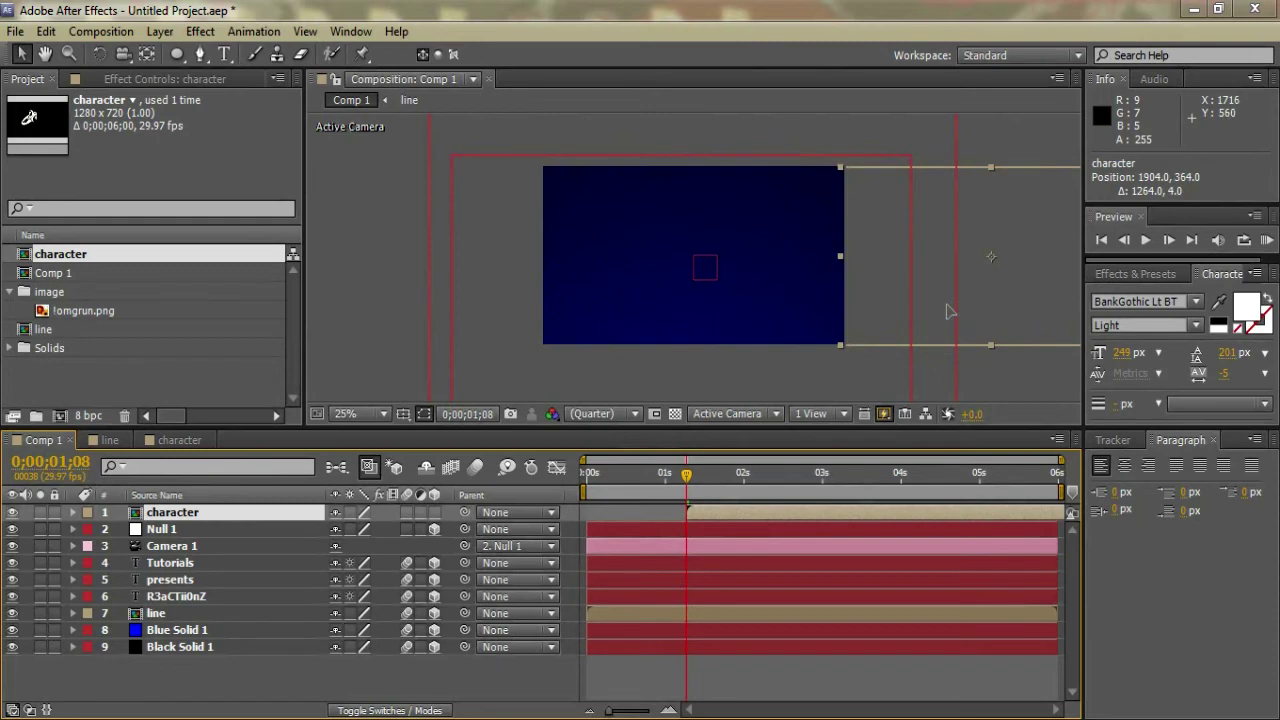
left_click(668, 514)
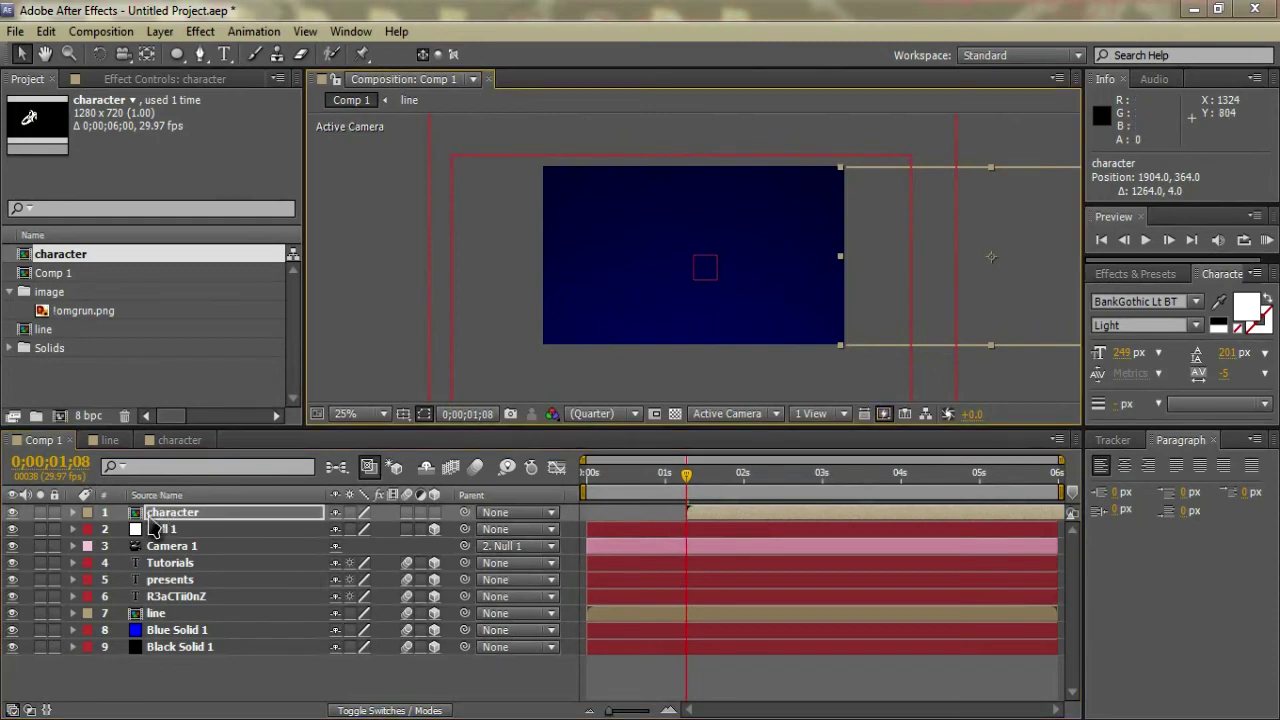
left_click(72, 512)
left_click(72, 512)
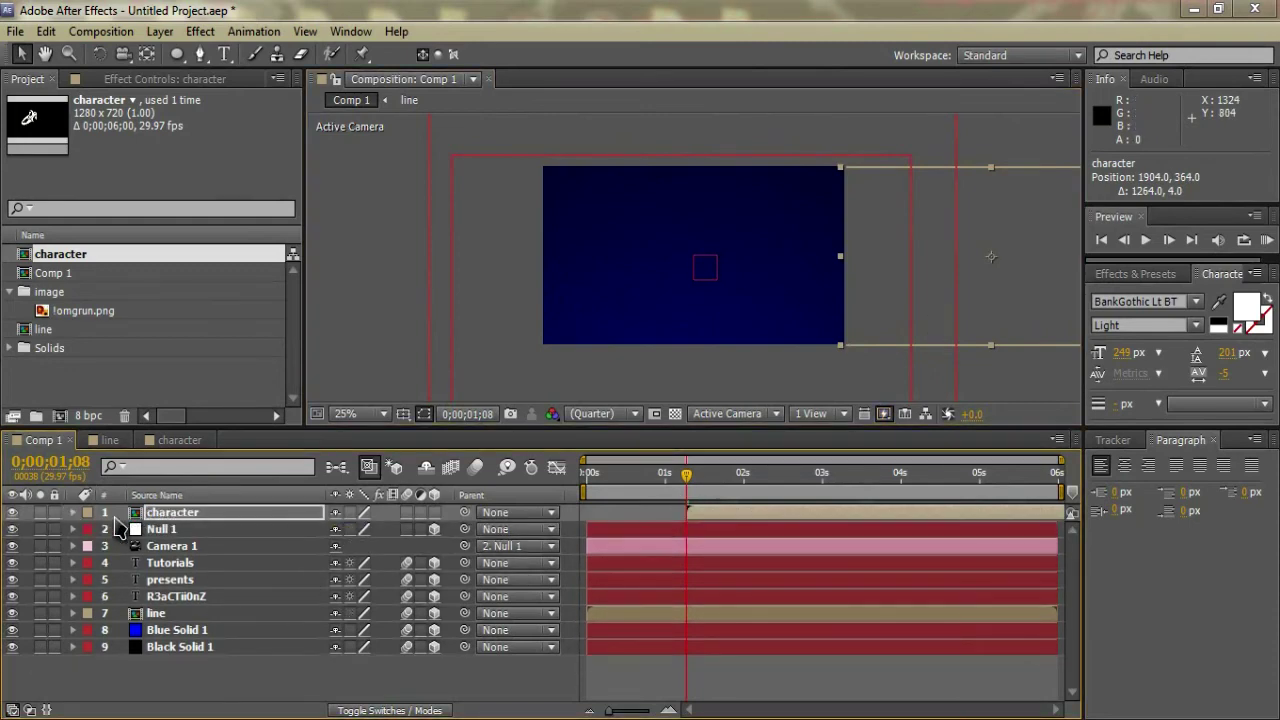
key("p")
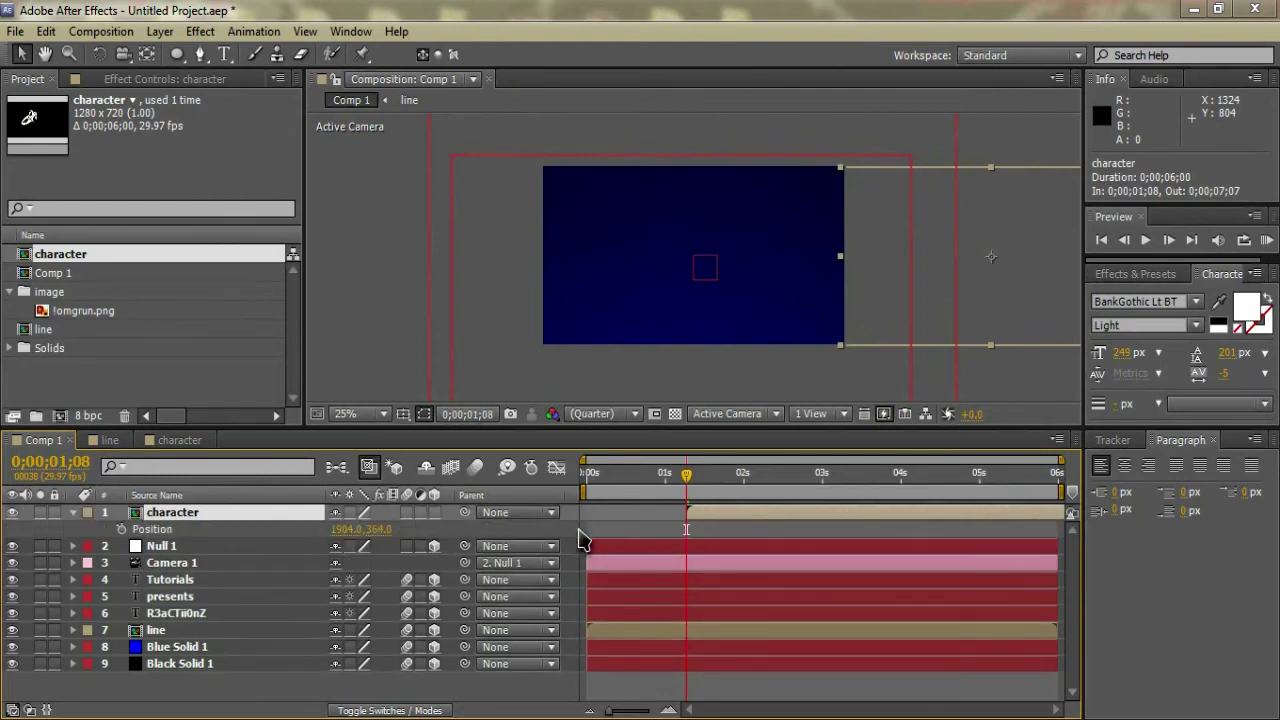
left_click(121, 529)
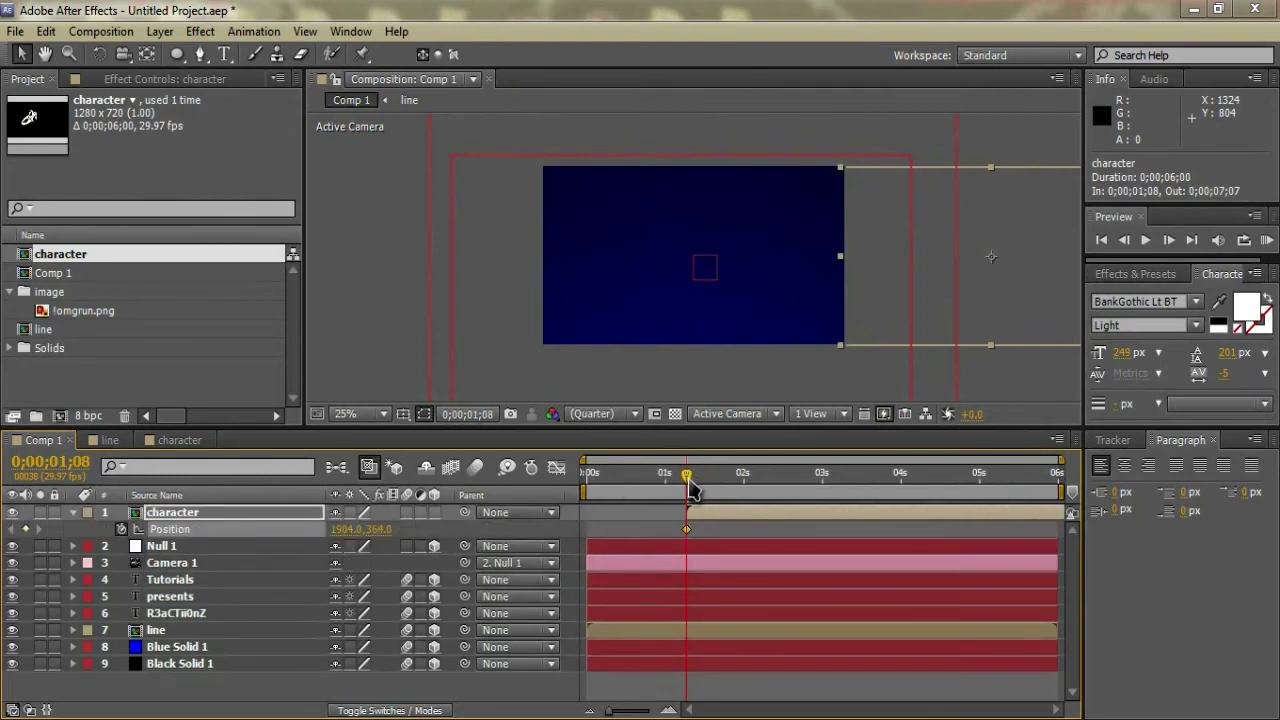
Step: At 0;00;01;17, move the character layer back into frame at position 740, 360
left_click_drag(690, 487, 716, 485)
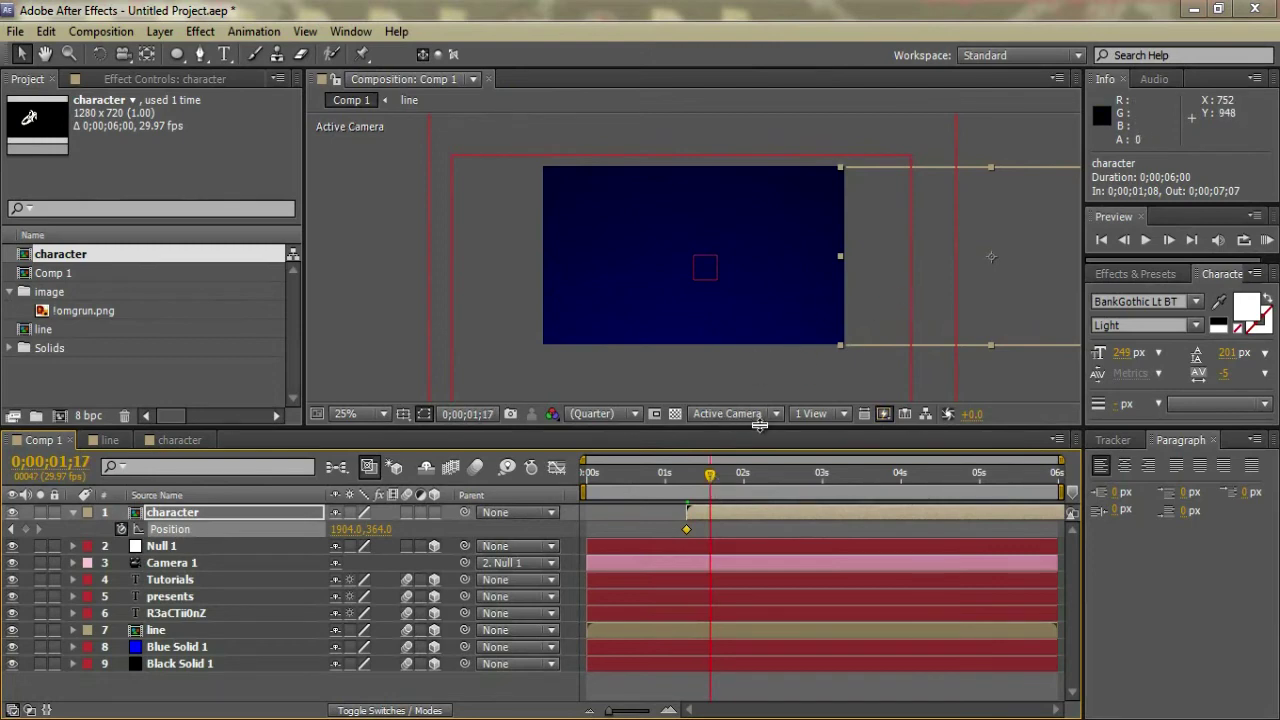
mouse_move(714, 484)
left_mouse_down()
mouse_move(694, 485)
mouse_move(714, 484)
left_mouse_up()
left_click_drag(903, 300, 612, 298)
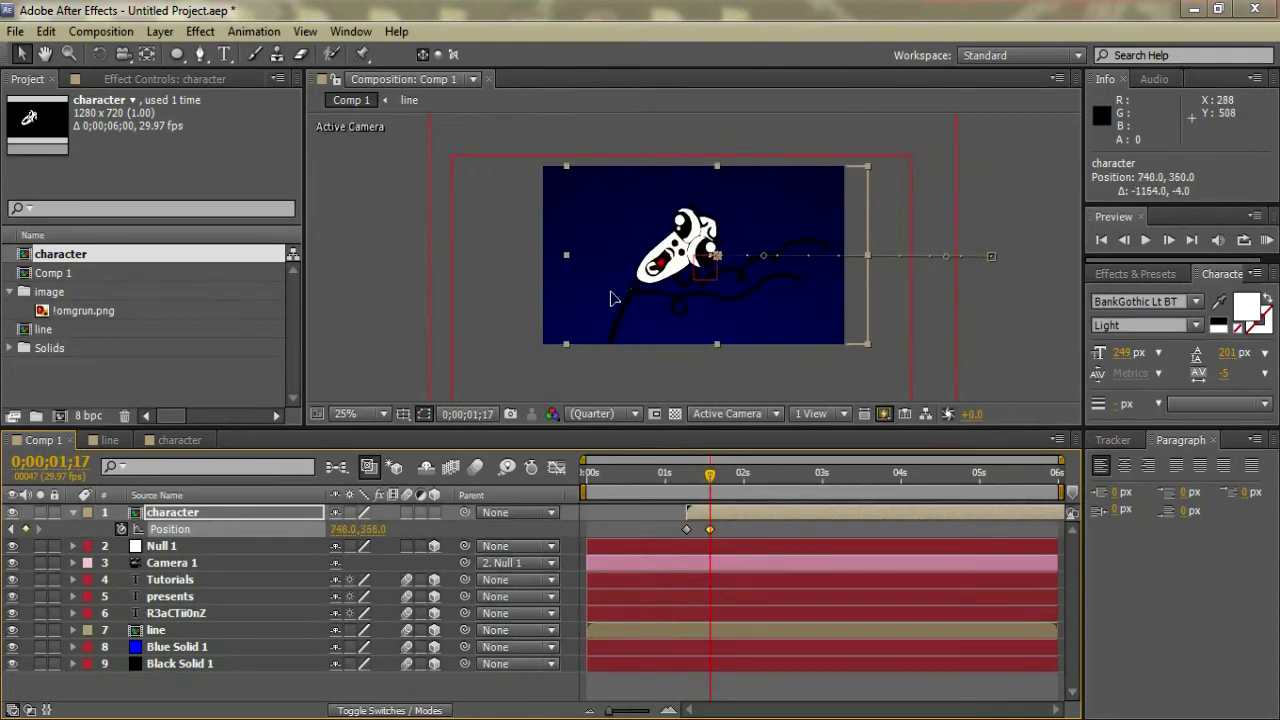
Step: At 0;00;02;00, nudge the character layer left to position 696, 360 for a slow drift
left_click_drag(716, 487, 743, 487)
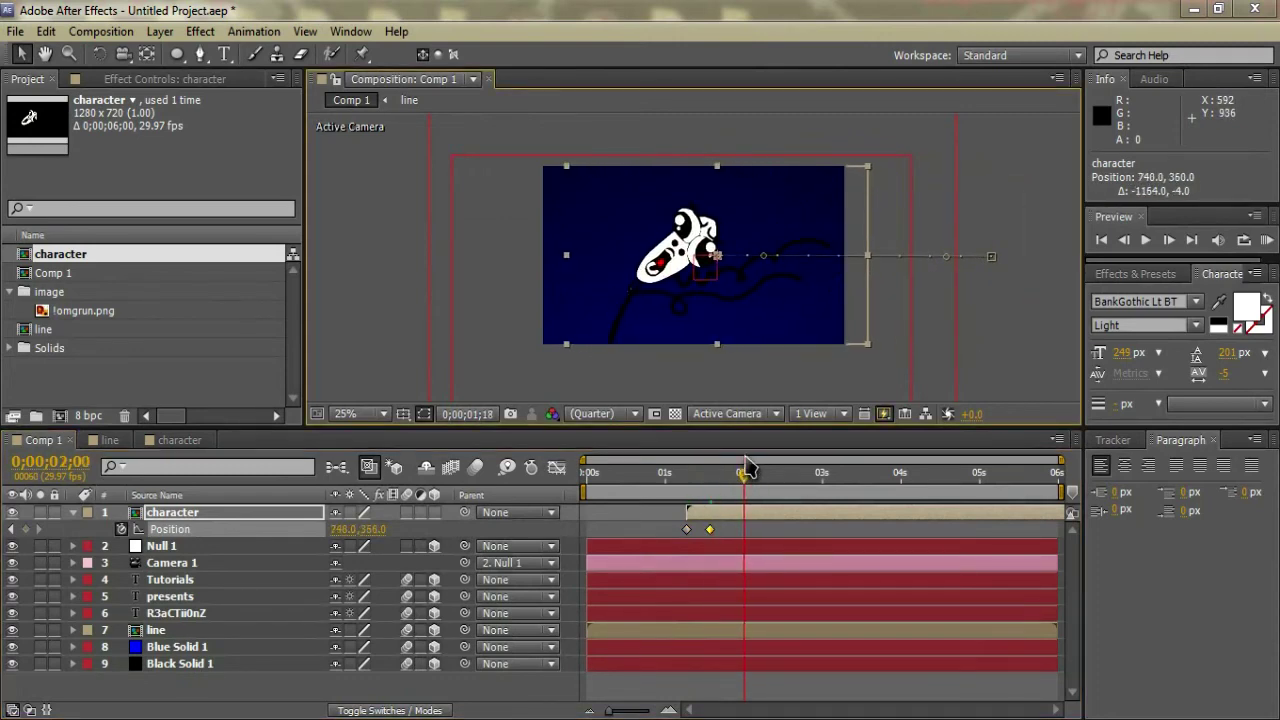
key("Left")
key("Left")
key("Left")
key("Left")
key("Left")
key("Left")
key("Left")
key("Left")
key("Left")
key("Left")
key("Left")
key("Left")
key("Left")
key("Left")
key("Left")
key("Left")
key("Left")
key("Left")
key("Left")
key("Left")
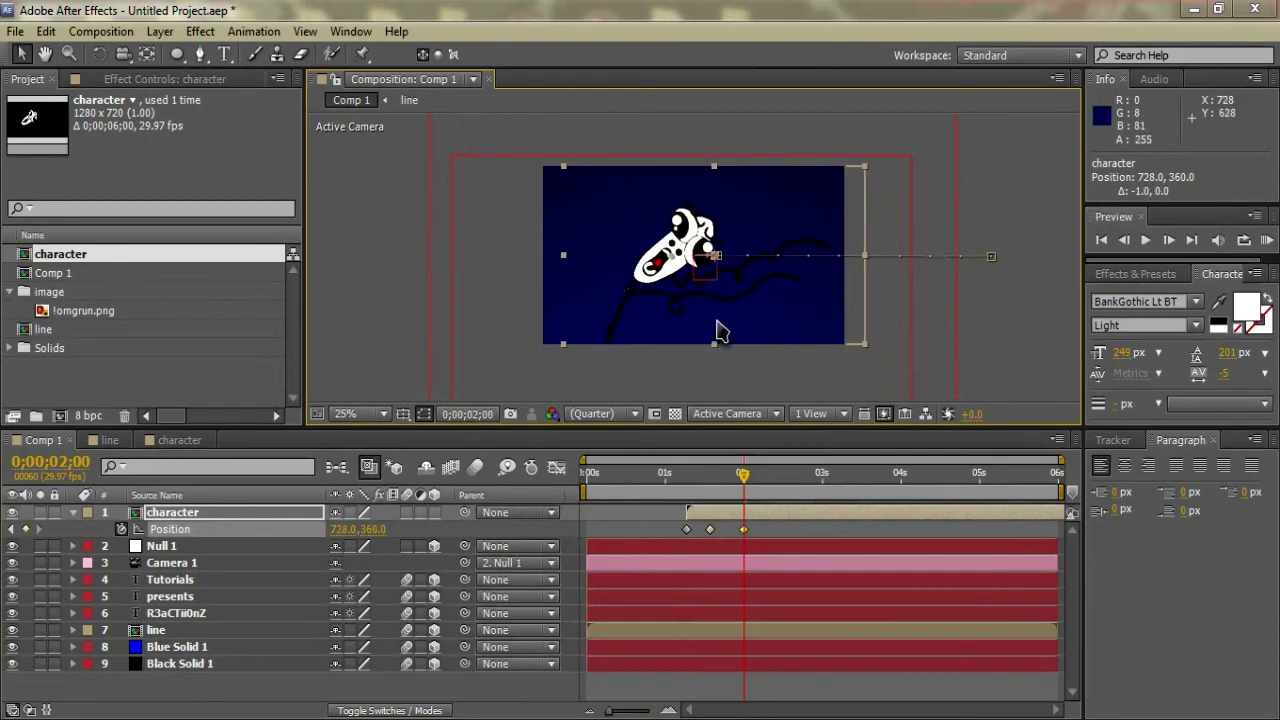
key("Left")
key("Left")
key("Left")
key("Left")
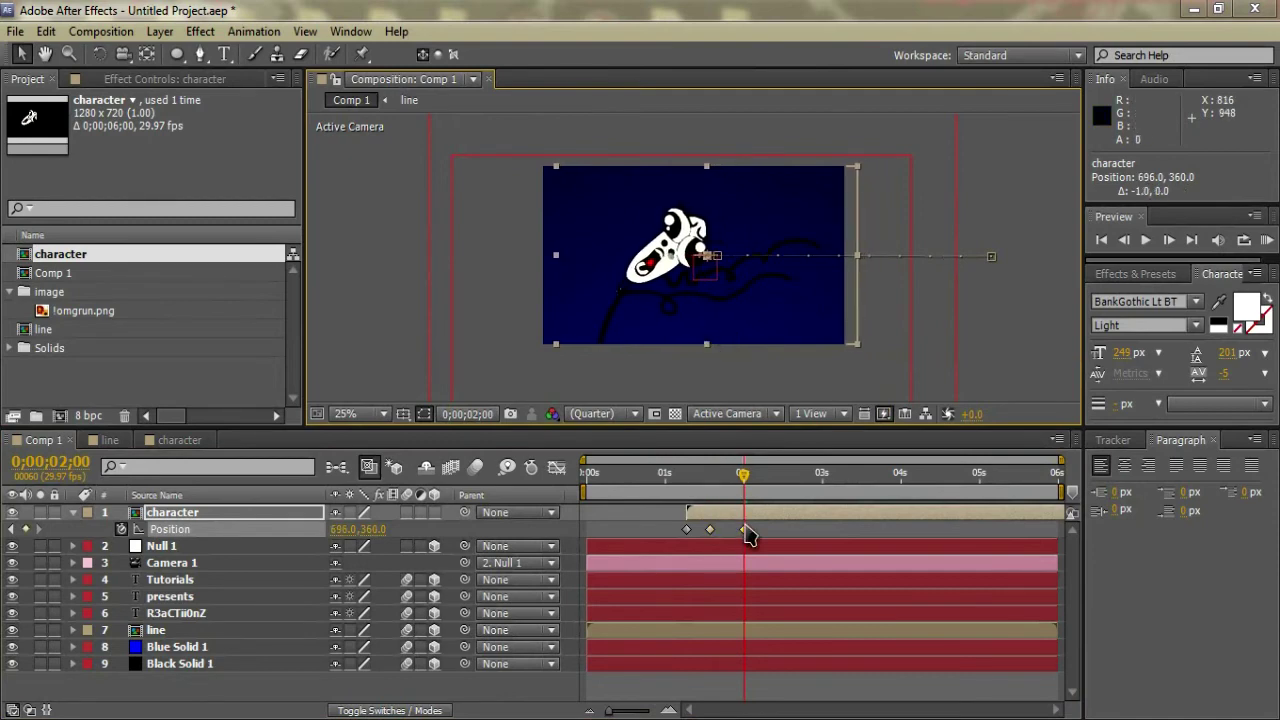
Step: Retime the character's last Position keyframe to 0;00;01;25 and enable motion blur for the layer
left_click_drag(744, 528, 760, 529)
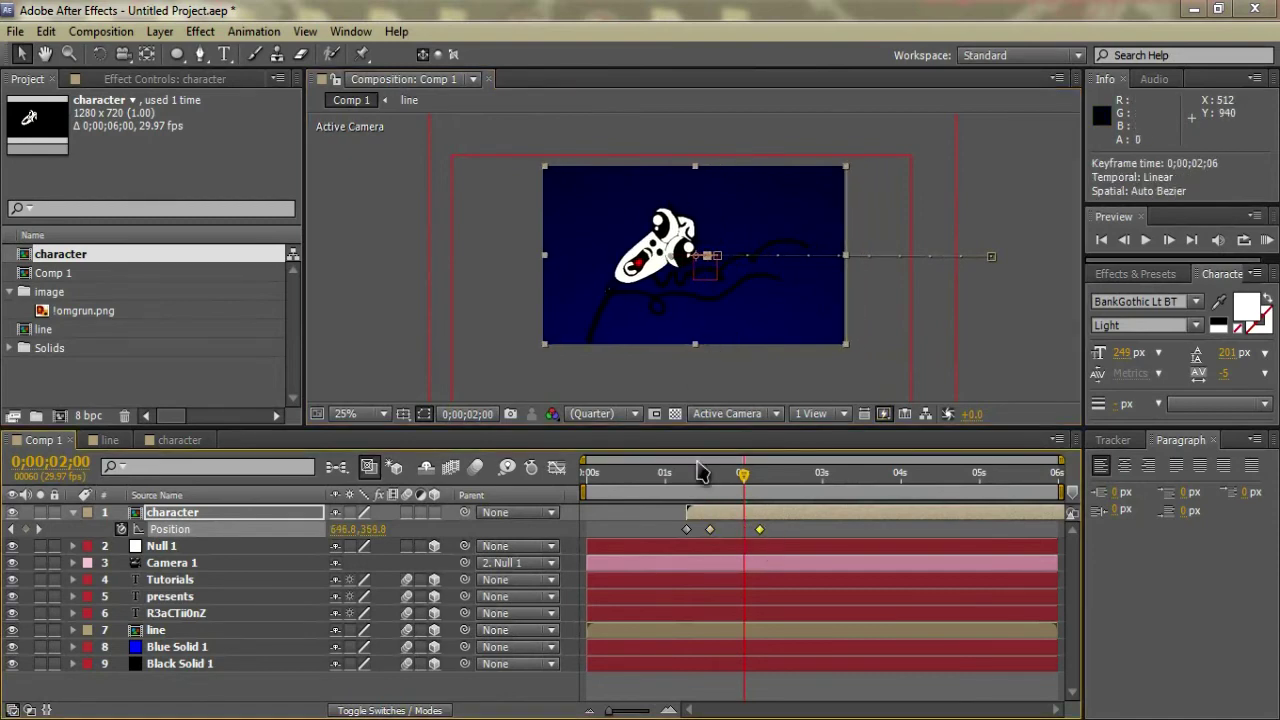
mouse_move(744, 487)
left_mouse_down()
mouse_move(606, 474)
mouse_move(764, 473)
mouse_move(743, 471)
left_mouse_up()
left_click_drag(760, 529, 731, 482)
left_click_drag(740, 529, 712, 479)
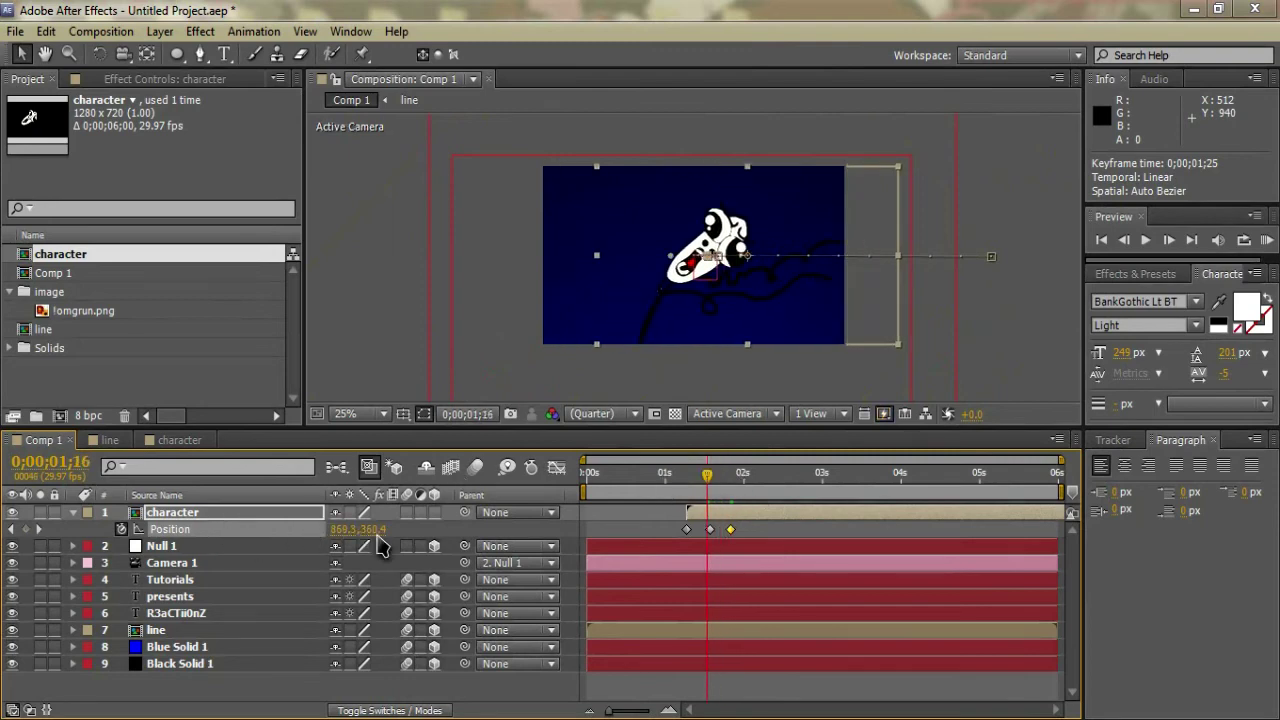
left_click(407, 513)
Step: Create a text layer at 0;00;01;08 reading "OMG RUN"
left_click_drag(716, 487, 686, 482)
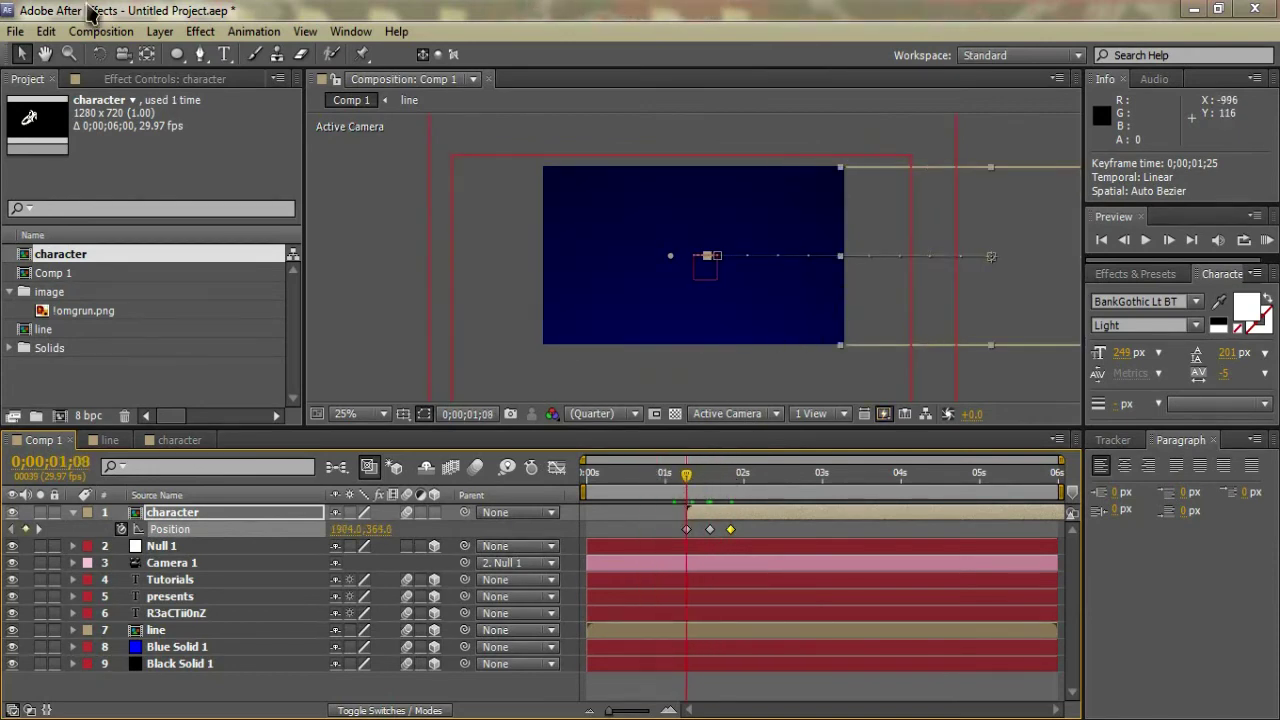
left_click(160, 31)
mouse_move(403, 46)
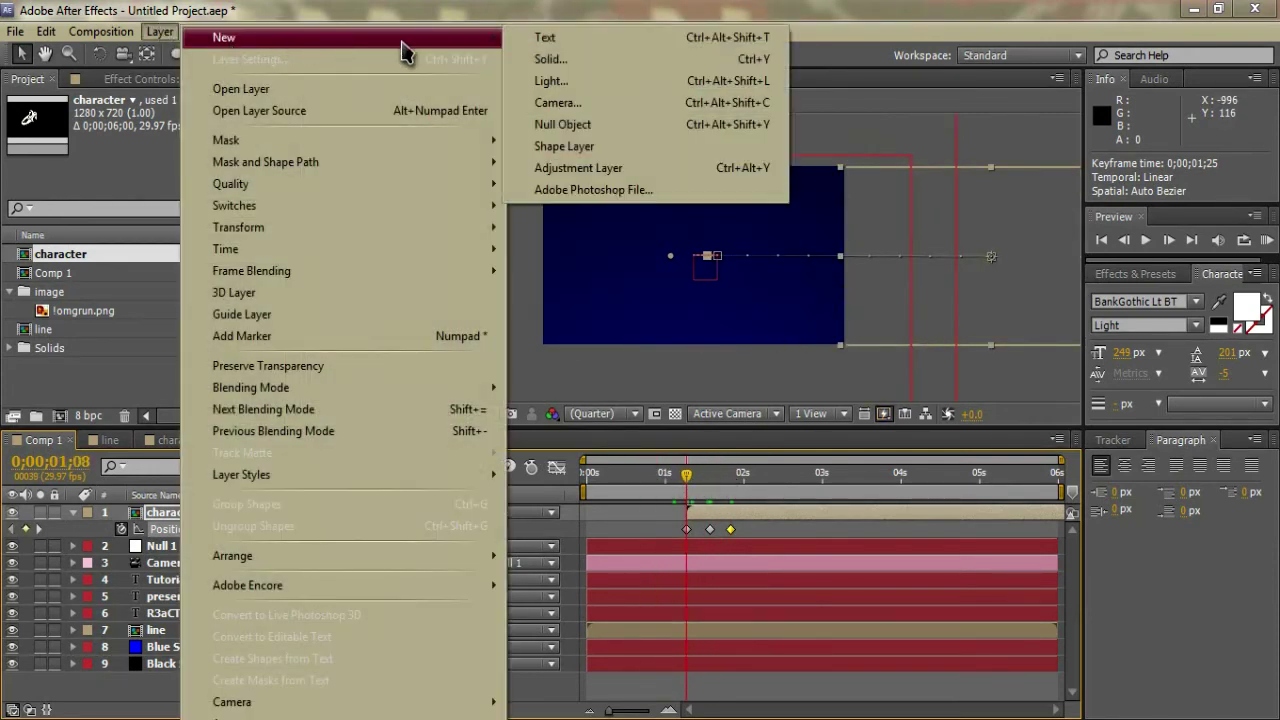
left_click(541, 38)
left_click_drag(606, 521, 723, 476)
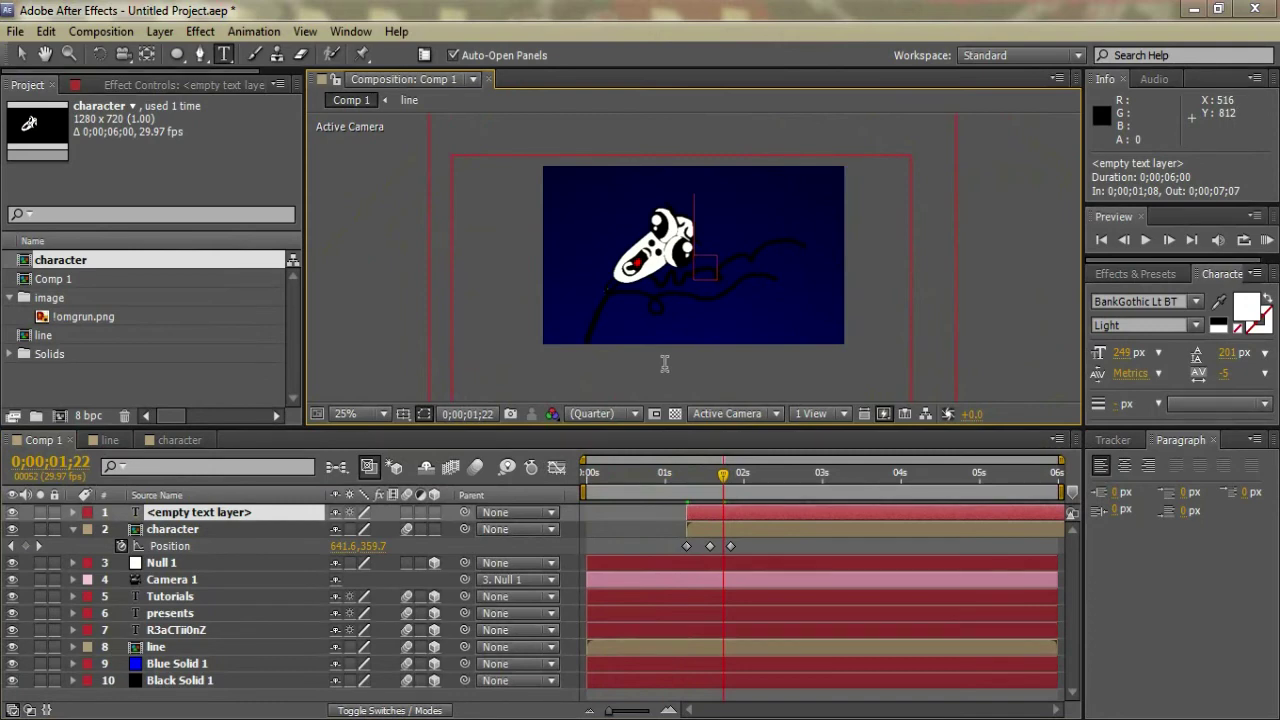
type("OMG")
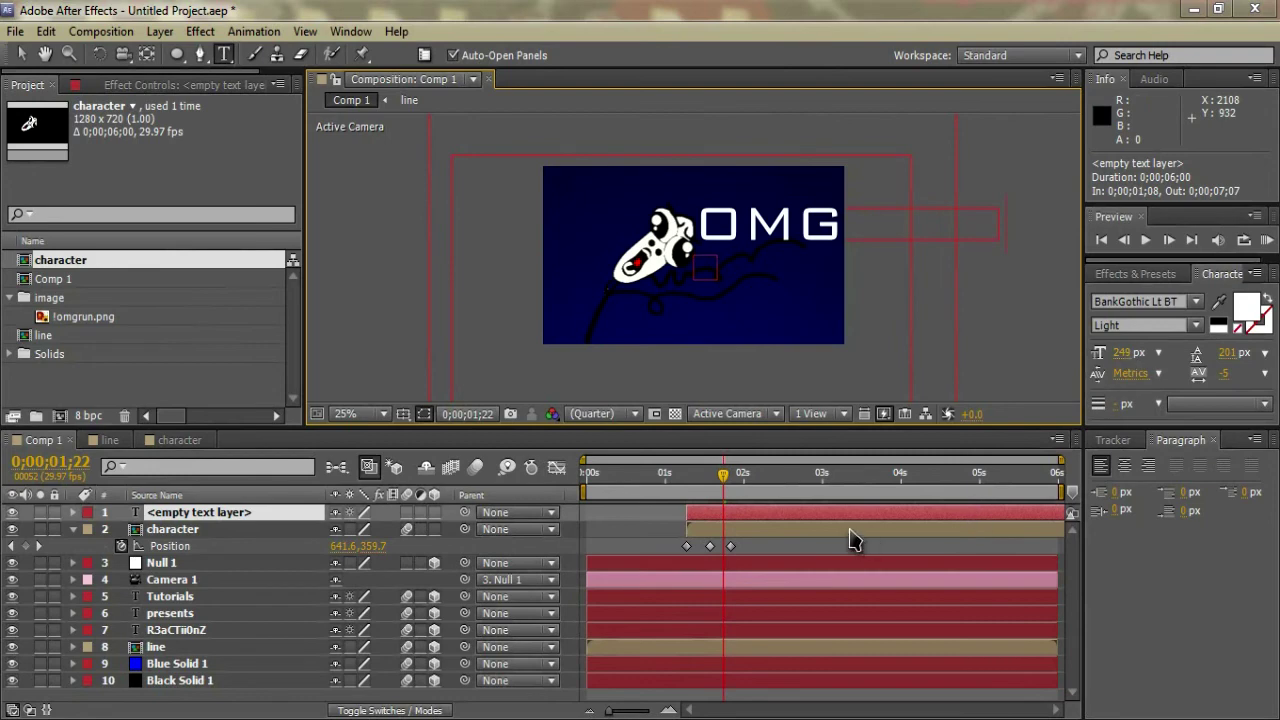
Step: Set the OMG RUN text size to 155 px and place its layer directly below the character layer
key("ctrl+a")
left_click_drag(1125, 353, 1040, 366)
left_click_drag(228, 516, 225, 553)
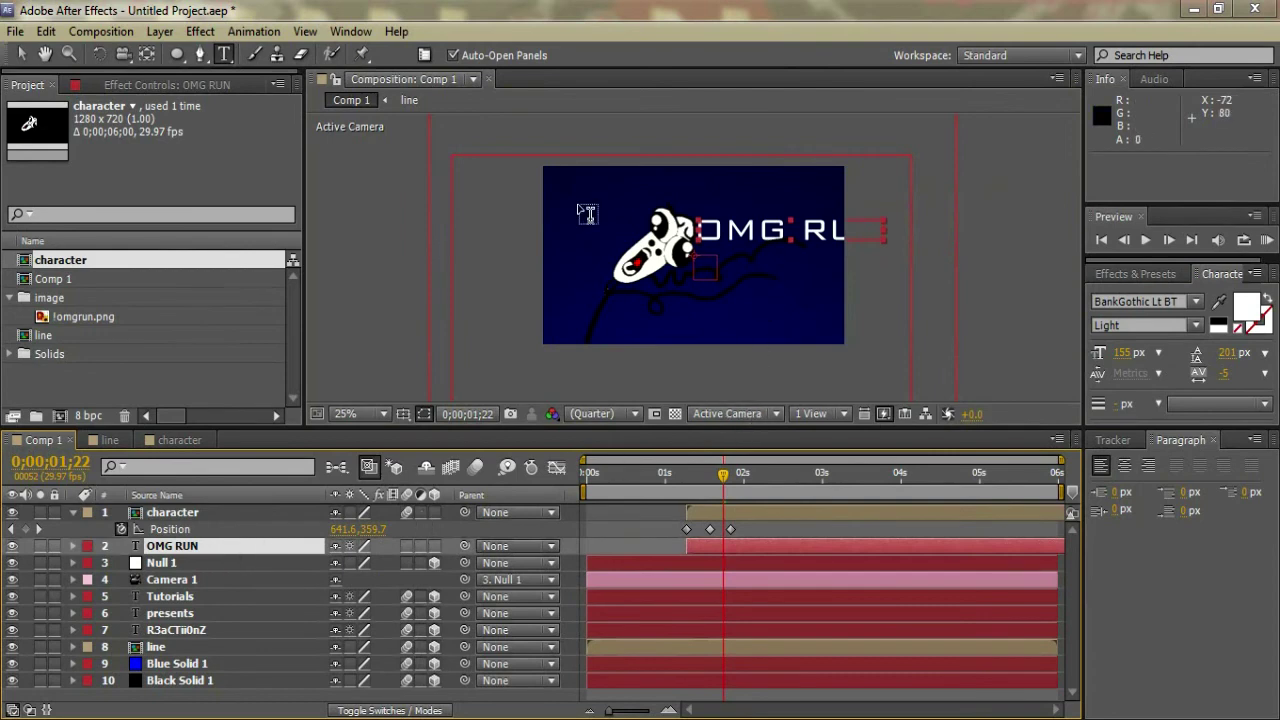
Step: Move OMG RUN off the frame's left side to -852, 468 and start its Position keyframes at 0;00;01;08
left_click(21, 54)
left_click_drag(752, 232, 395, 266)
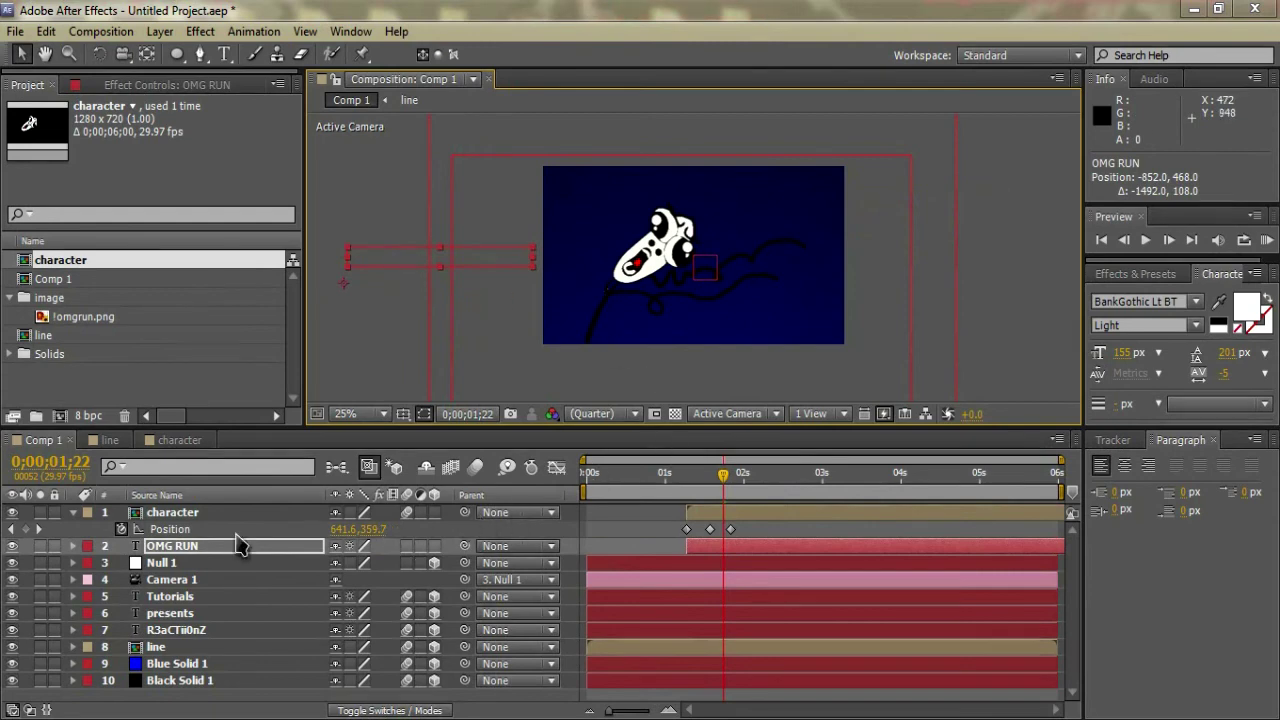
left_click(82, 526)
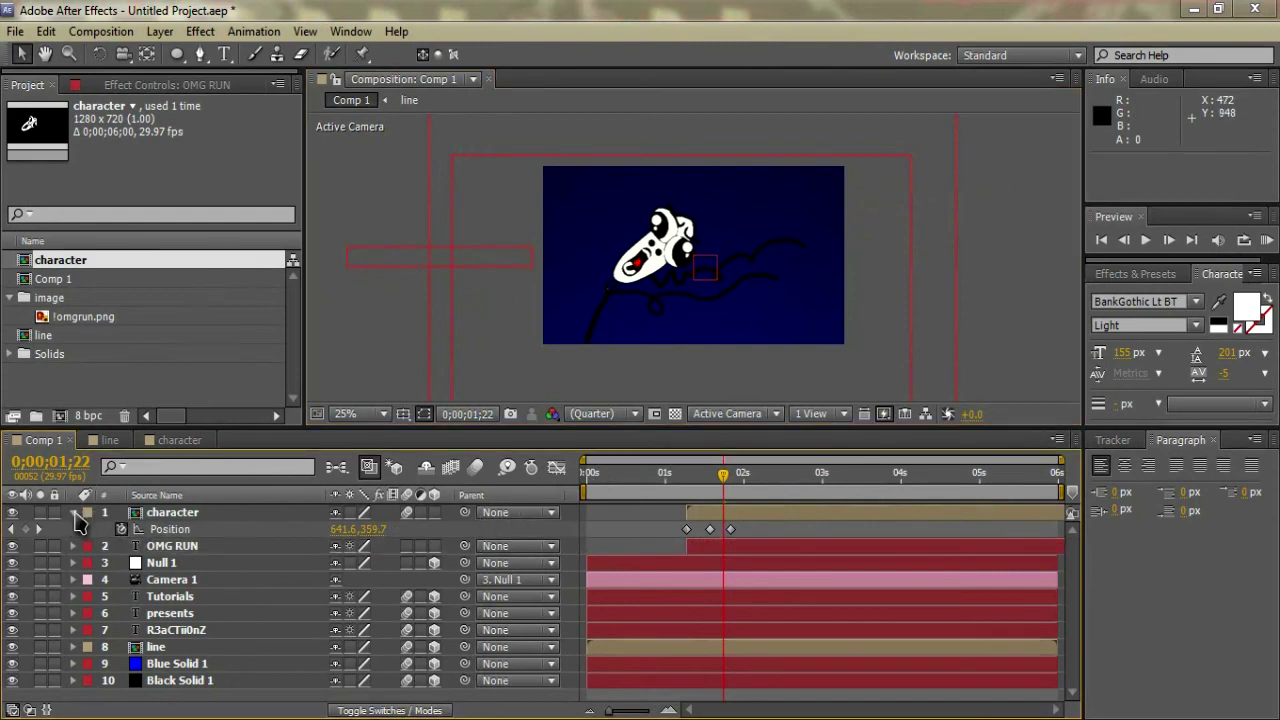
left_click(76, 514)
left_click(174, 532)
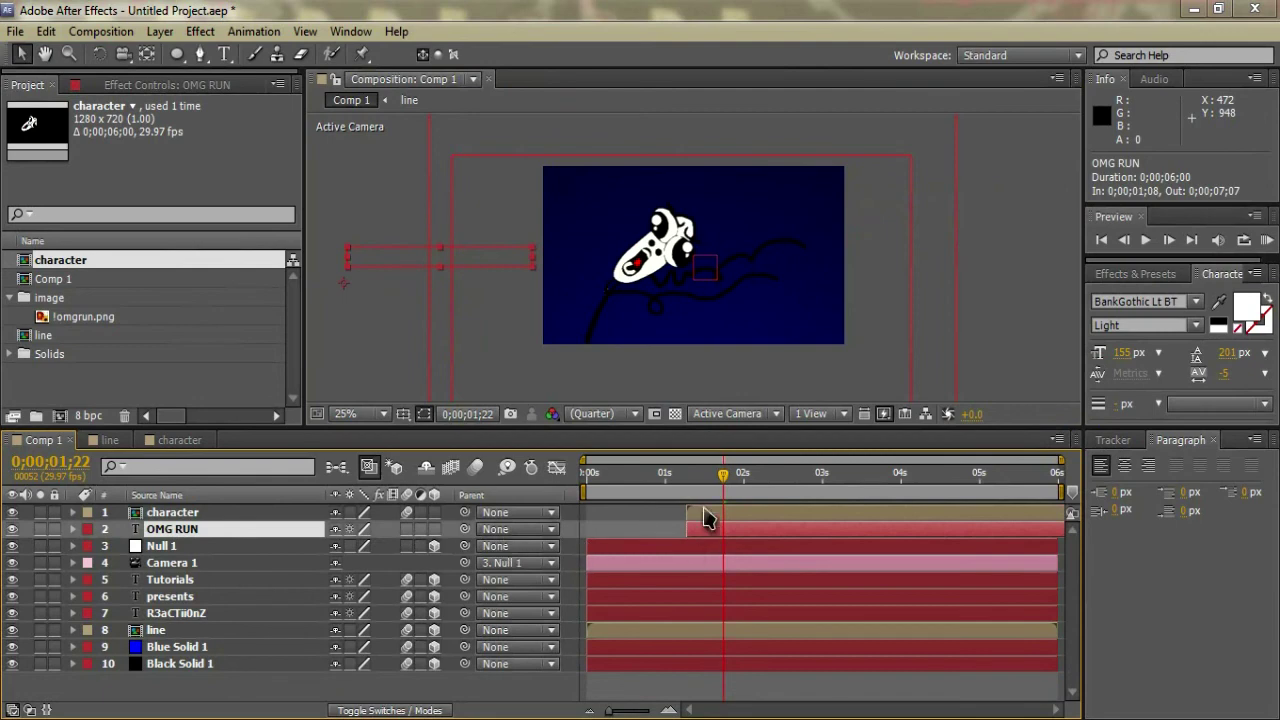
left_click_drag(715, 485, 690, 490)
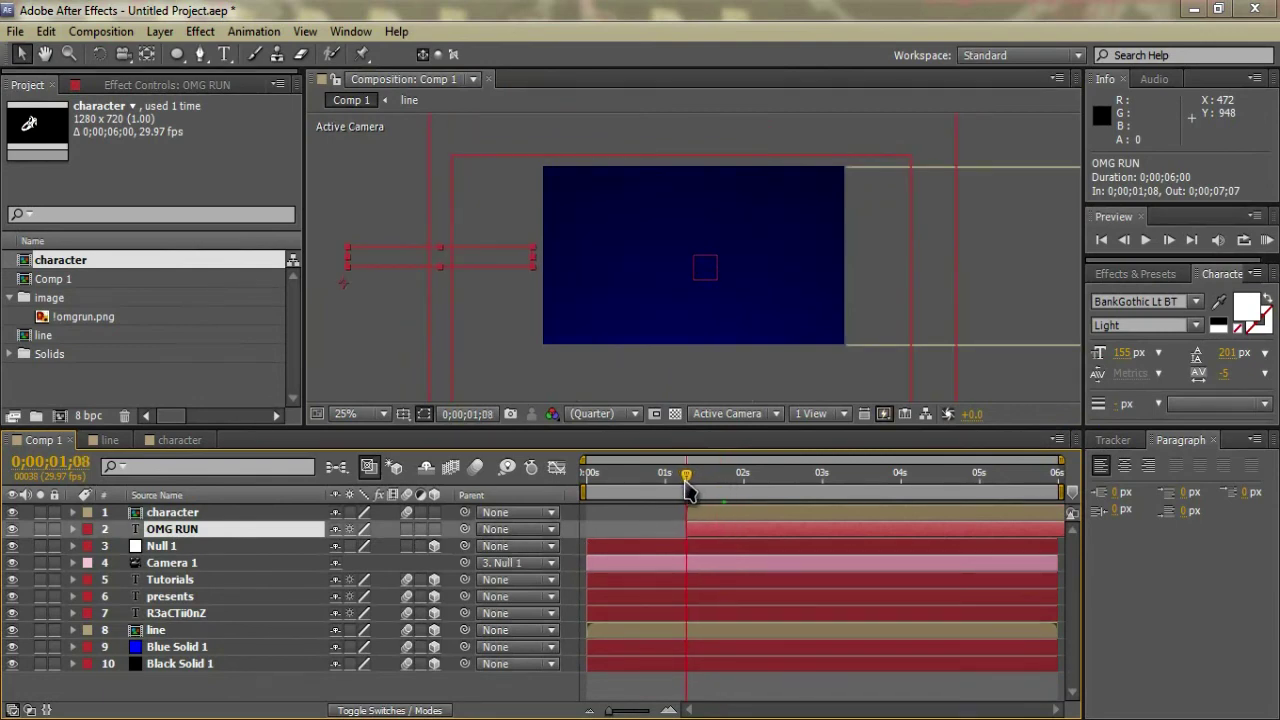
key("p")
left_click(121, 546)
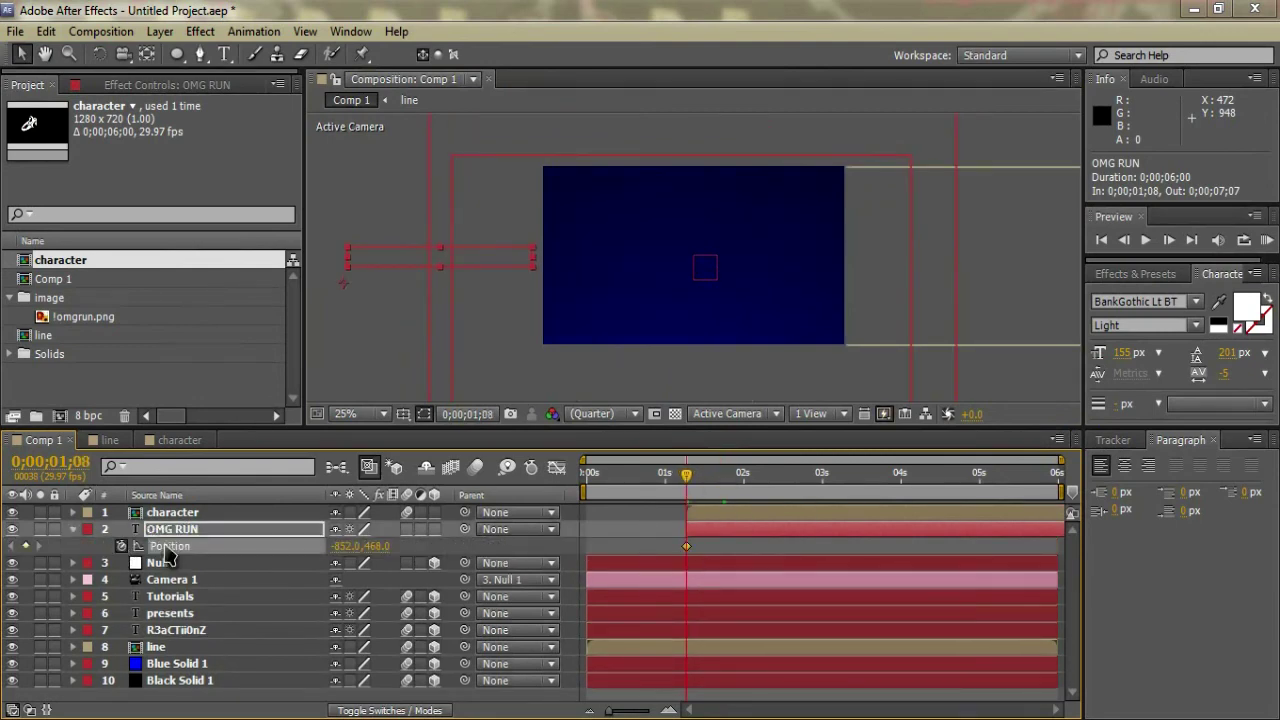
Step: At 0;00;01;17, matching the character's middle keyframe, move the OMG RUN text into frame at position 440, 464
left_click_drag(690, 484, 708, 481)
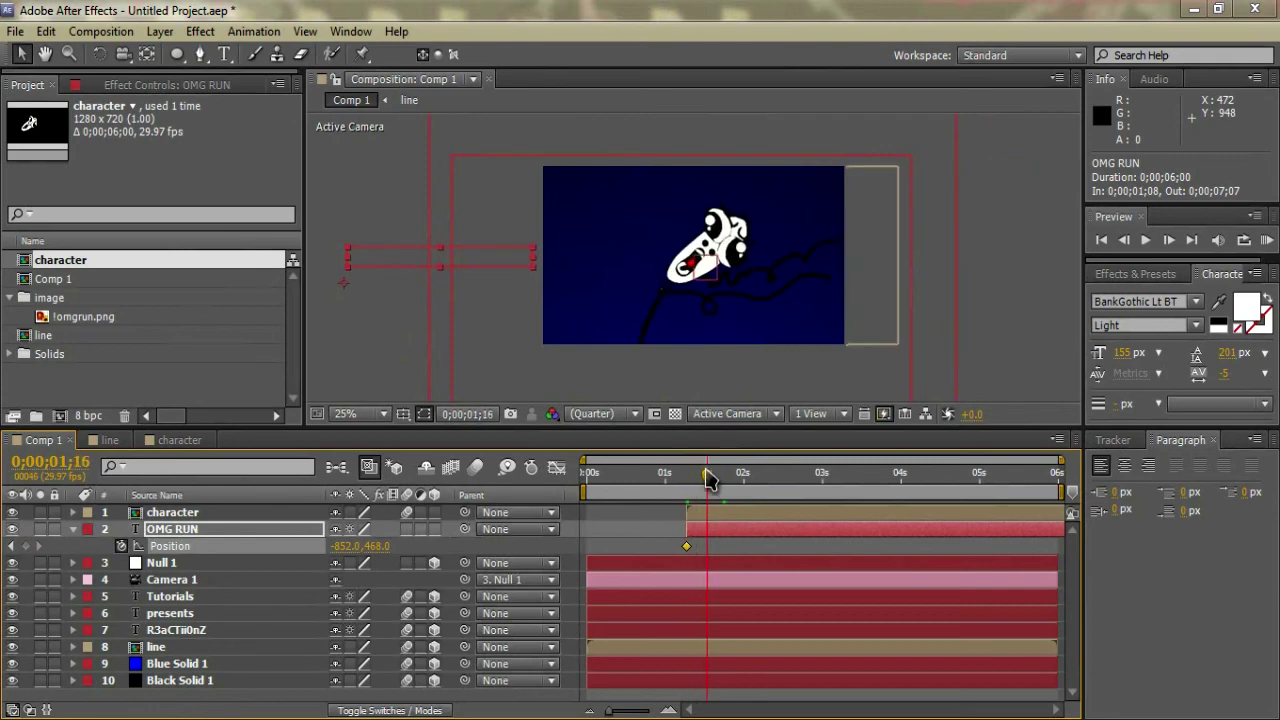
left_click(74, 512)
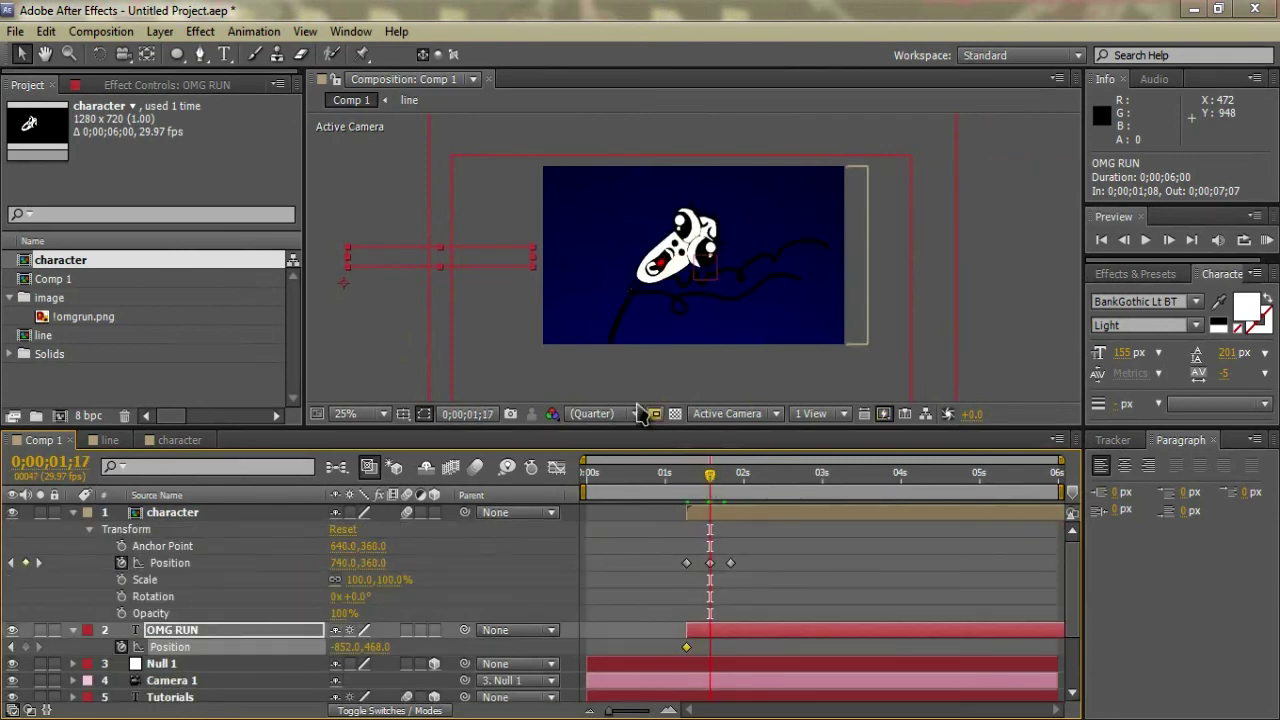
left_click_drag(455, 272, 726, 262)
mouse_move(711, 474)
left_mouse_down()
mouse_move(743, 477)
mouse_move(715, 468)
left_mouse_up()
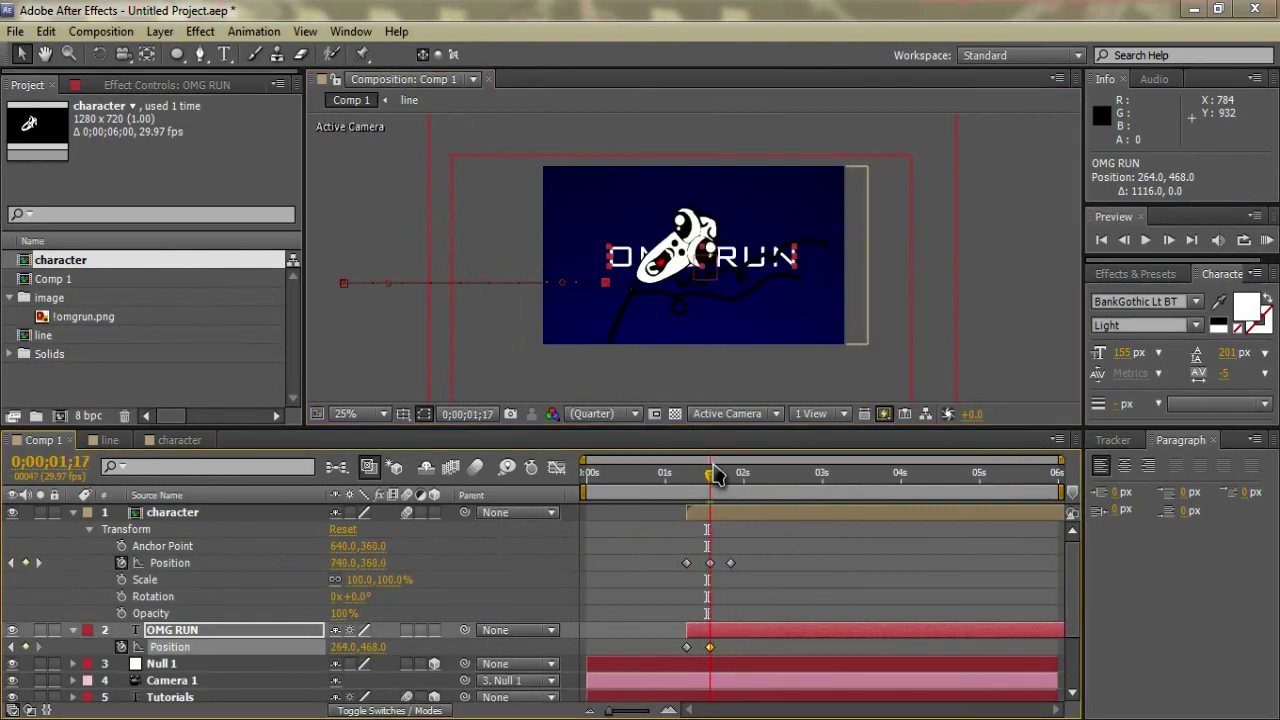
left_click_drag(746, 258, 788, 260)
Step: Shift the character layer left to position 528, 356 at 0;00;01;17 and to 336, 360 at 0;00;01;25
left_click(710, 563)
left_click_drag(698, 288, 614, 278)
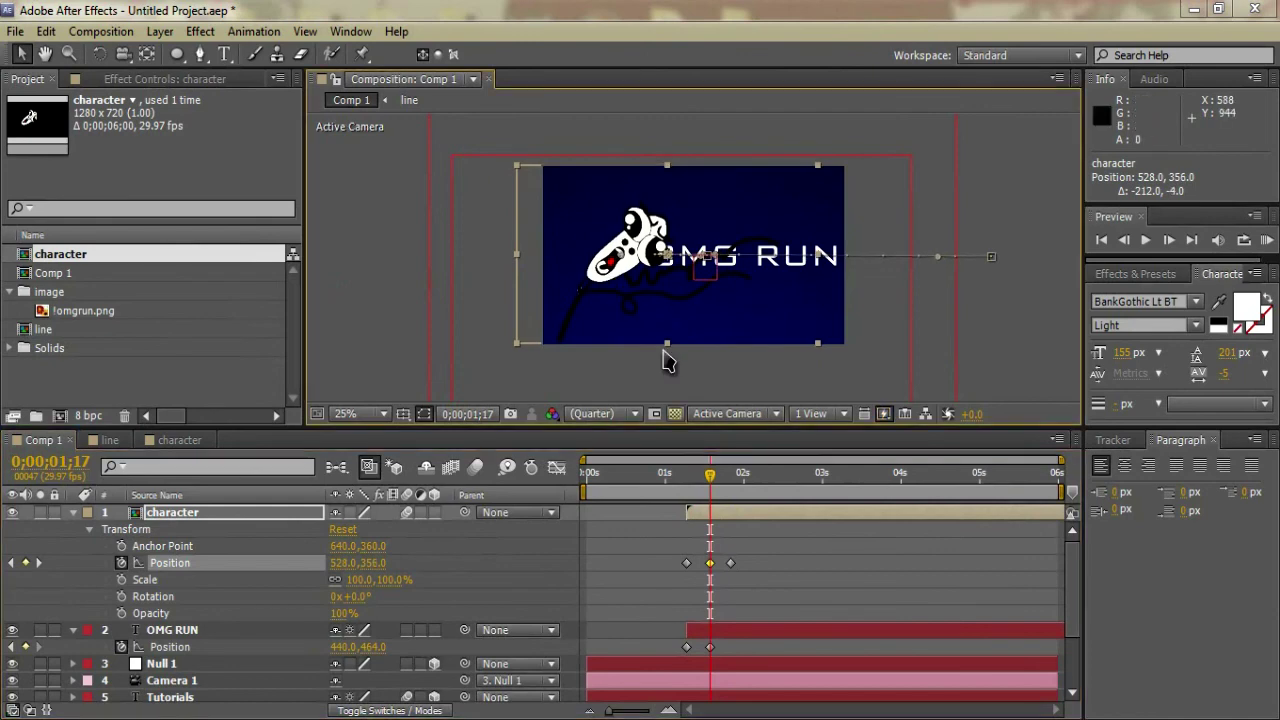
left_click(730, 563)
left_click(716, 477)
left_click_drag(716, 481, 731, 478)
left_click_drag(636, 328, 552, 329)
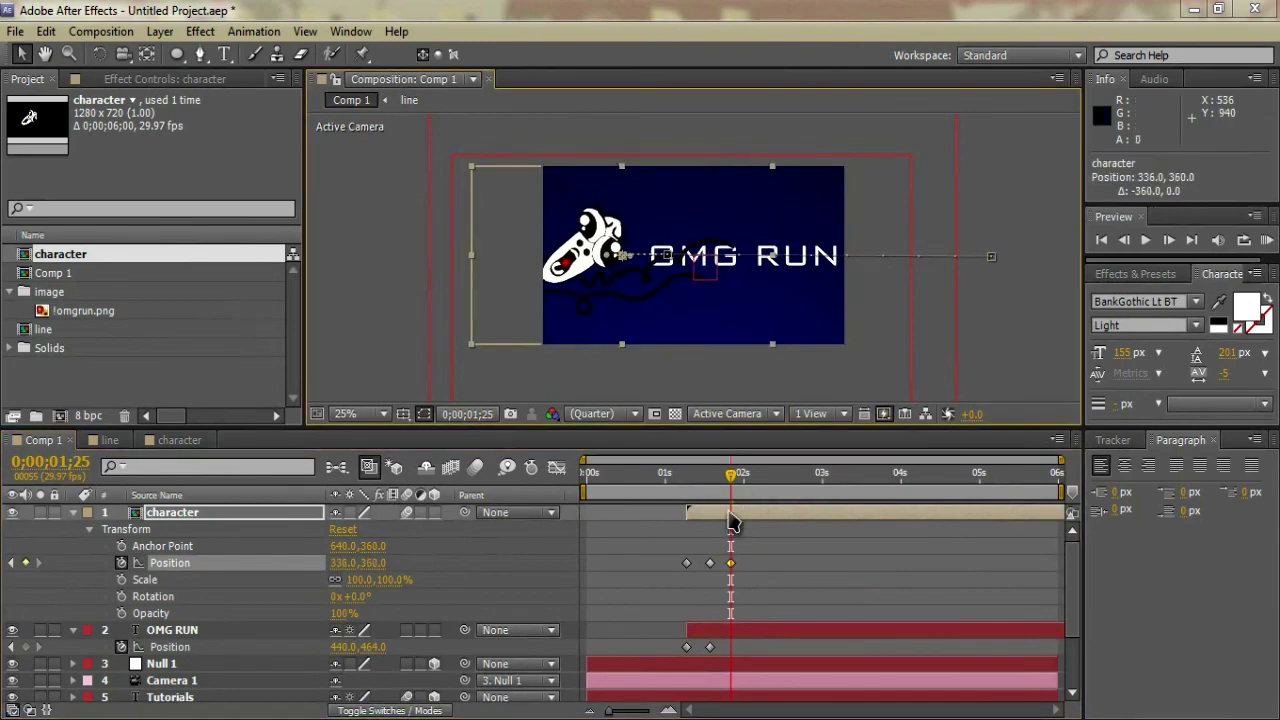
mouse_move(730, 483)
left_mouse_down()
mouse_move(677, 483)
mouse_move(733, 483)
left_mouse_up()
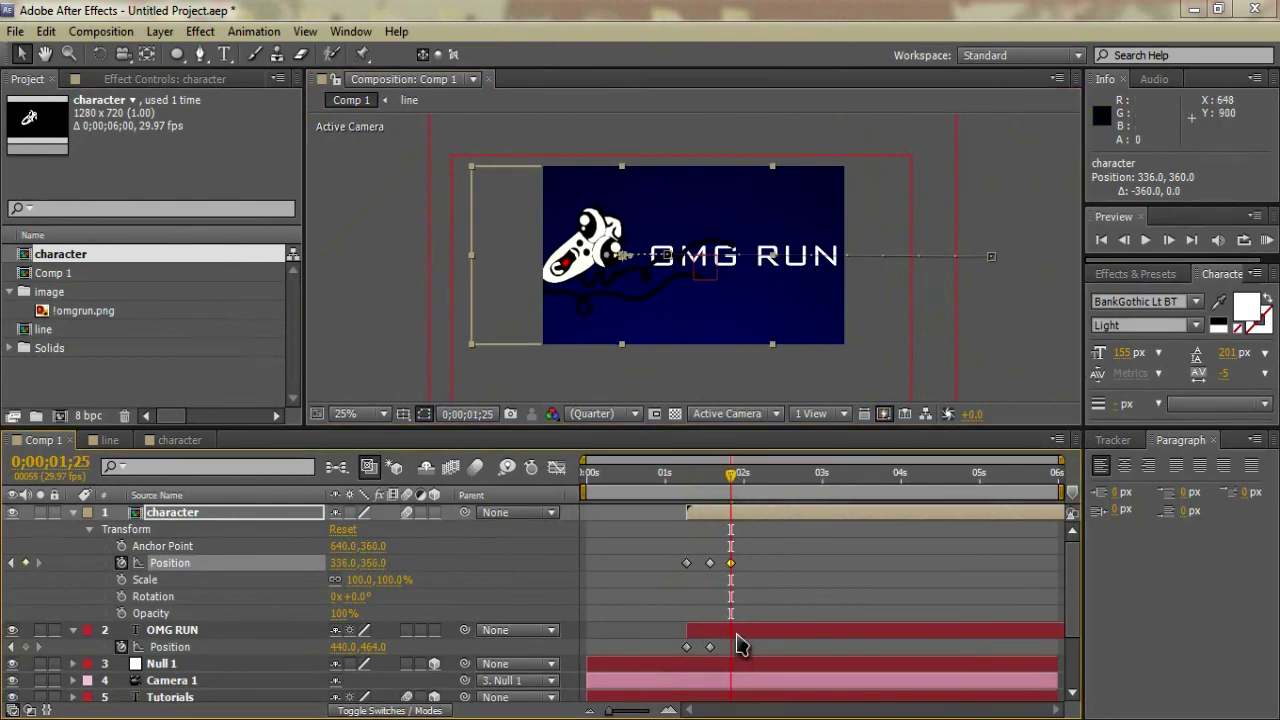
left_click(737, 634)
left_click_drag(757, 258, 785, 260)
mouse_move(738, 482)
left_mouse_down()
mouse_move(677, 477)
mouse_move(741, 470)
left_mouse_up()
left_click(730, 647)
key("Delete")
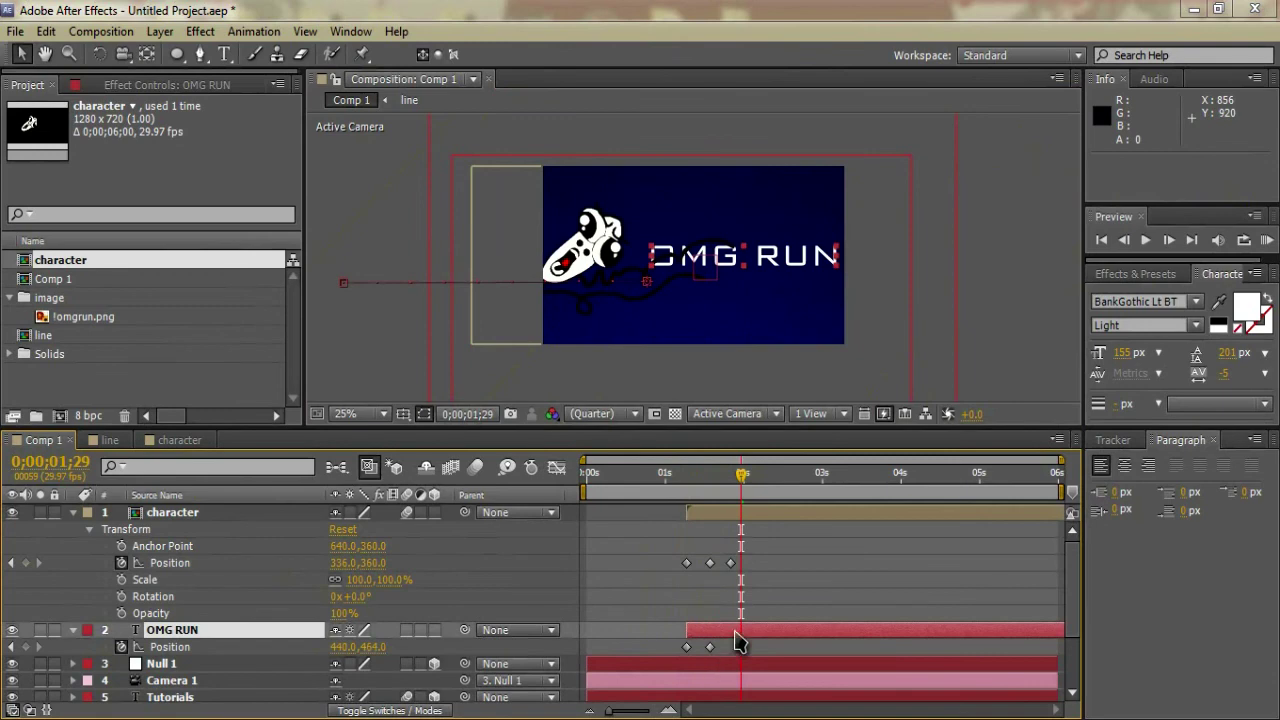
Step: At 0;00;01;25, nudge the OMG RUN text right to position 548, 464
left_click_drag(748, 486, 731, 485)
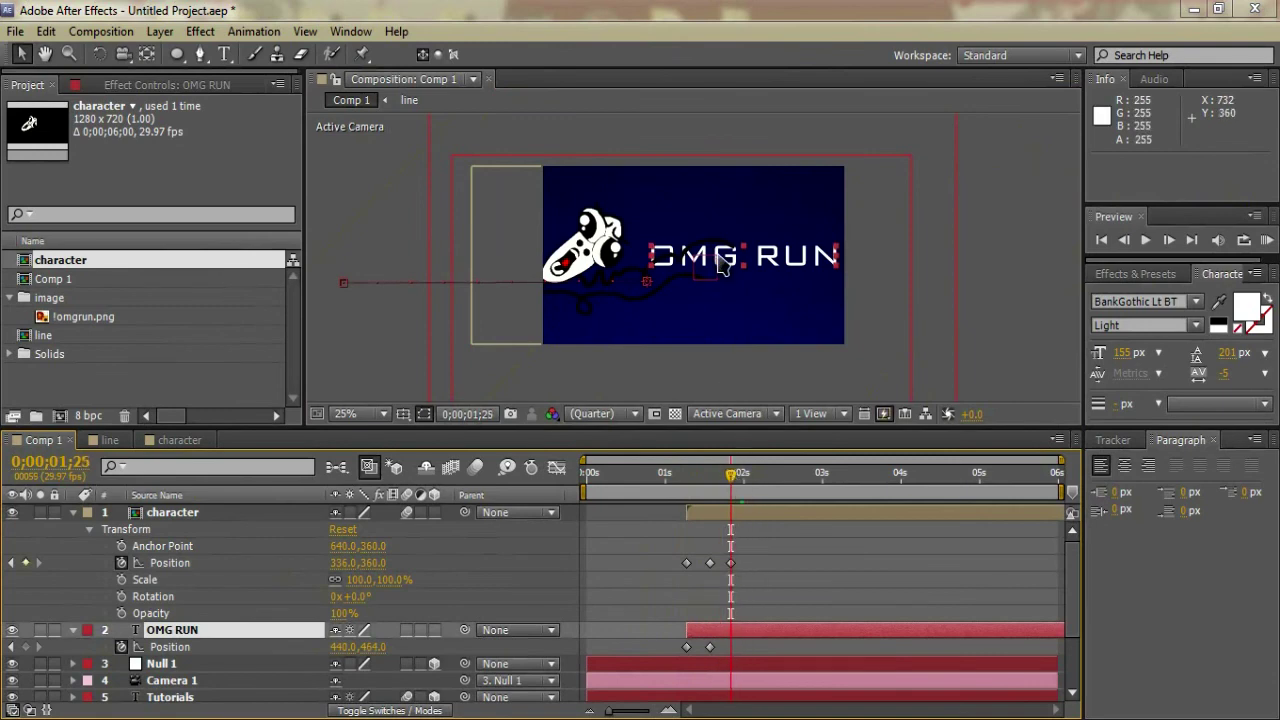
key("Right")
key("Right")
key("Right")
key("Right")
key("Right")
key("Right")
key("Right")
key("Right")
key("Right")
key("Right")
key("Right")
key("Right")
key("Right")
key("Right")
key("Right")
key("Right")
key("Right")
key("Right")
key("Right")
key("Right")
key("Right")
key("Right")
key("Right")
key("Right")
key("Right")
key("Right")
key("Right")
key("Right")
key("Right")
key("Right")
key("Right")
key("Right")
key("Right")
key("Right")
key("Right")
key("Right")
key("Right")
key("Right")
key("Right")
key("Right")
key("Right")
key("Right")
key("Right")
key("Right")
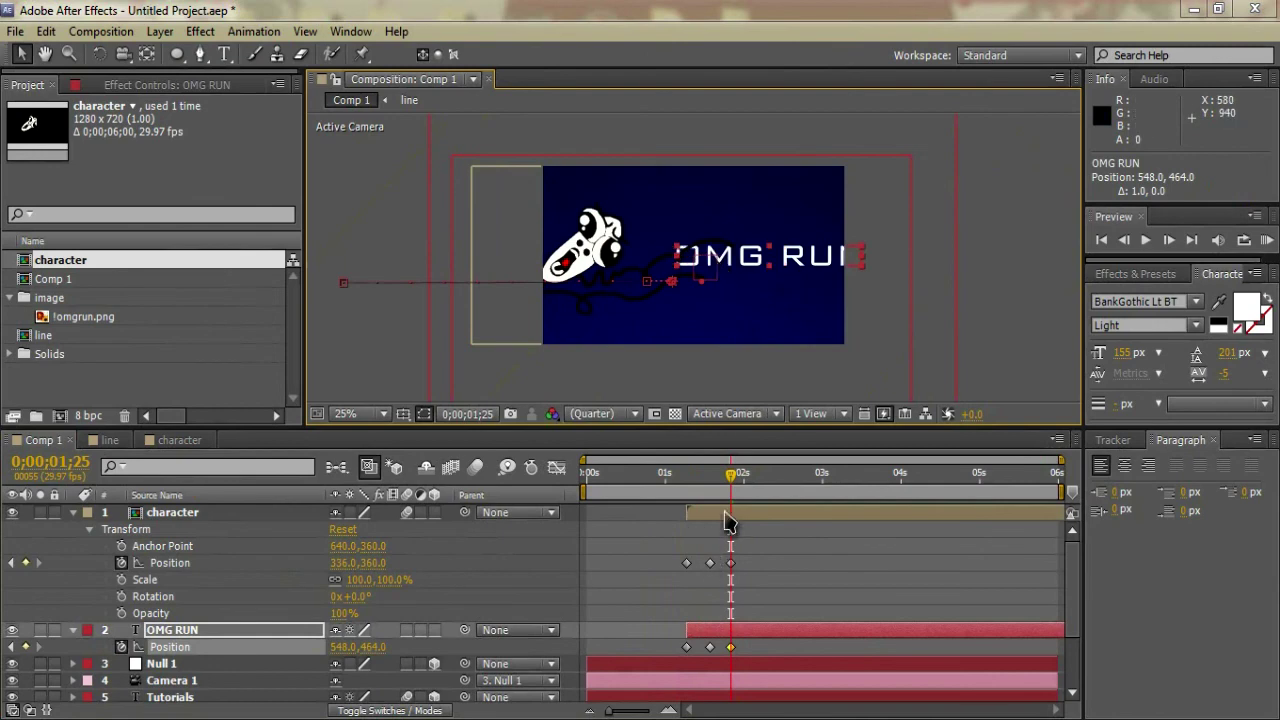
Step: Enable motion blur for OMG RUN and collapse the properties of the character and OMG RUN layers
mouse_move(733, 484)
left_mouse_down()
mouse_move(560, 491)
mouse_move(731, 463)
left_mouse_up()
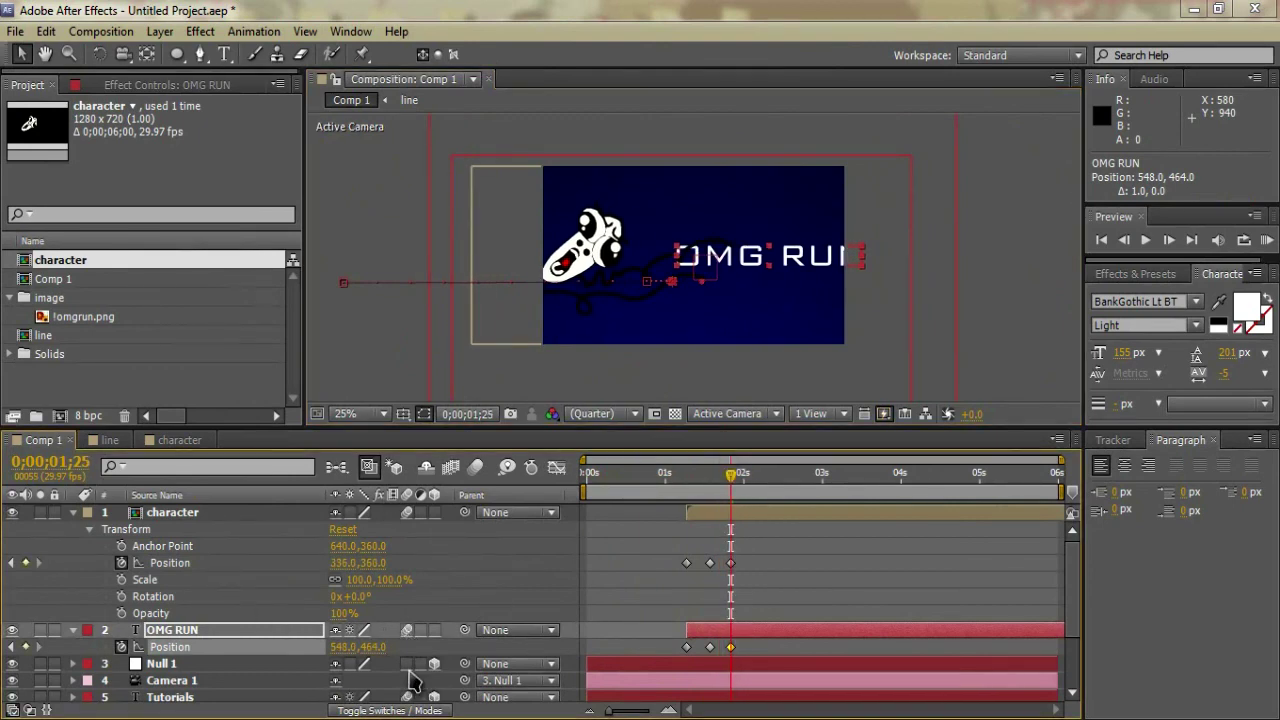
left_click(73, 513)
left_click(73, 529)
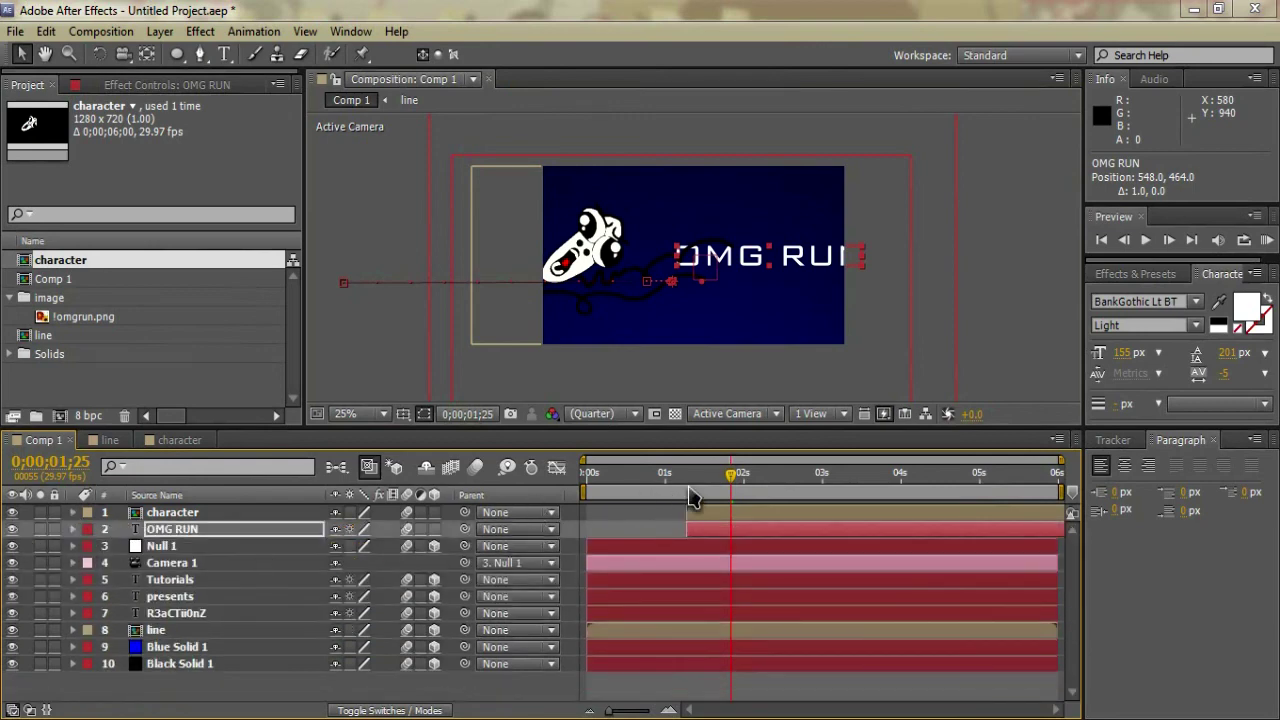
left_click_drag(736, 485, 712, 452)
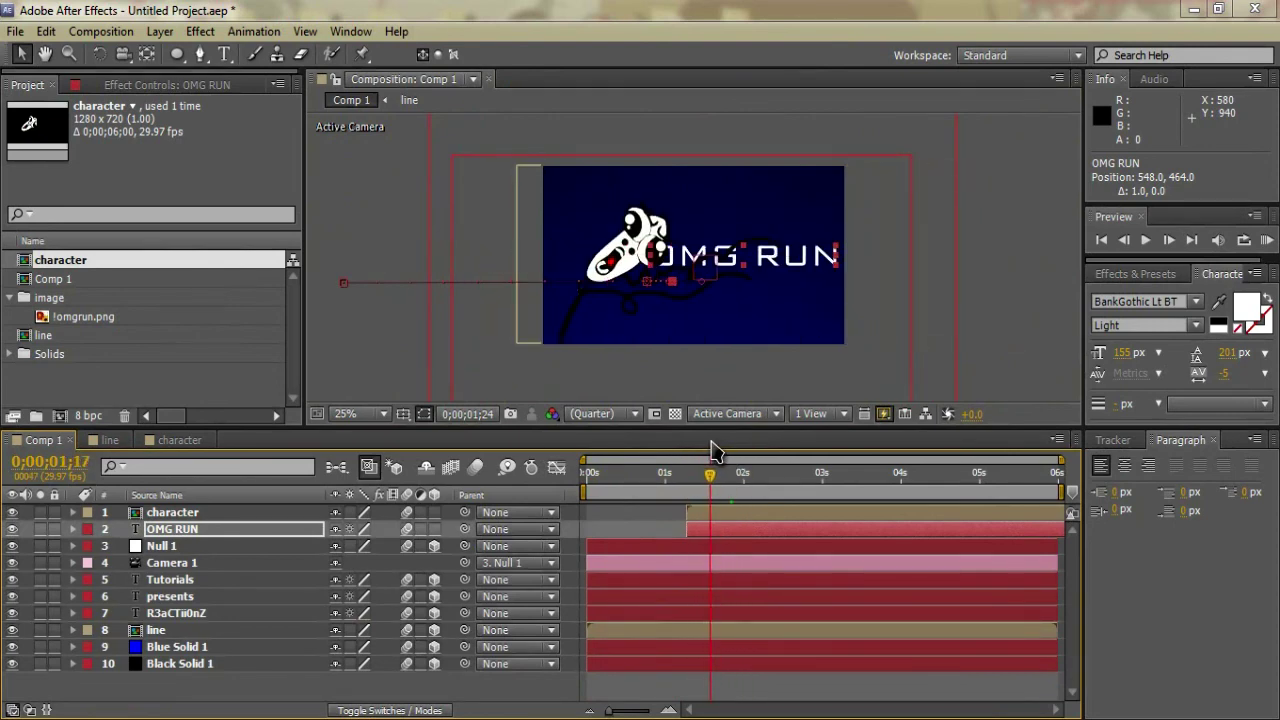